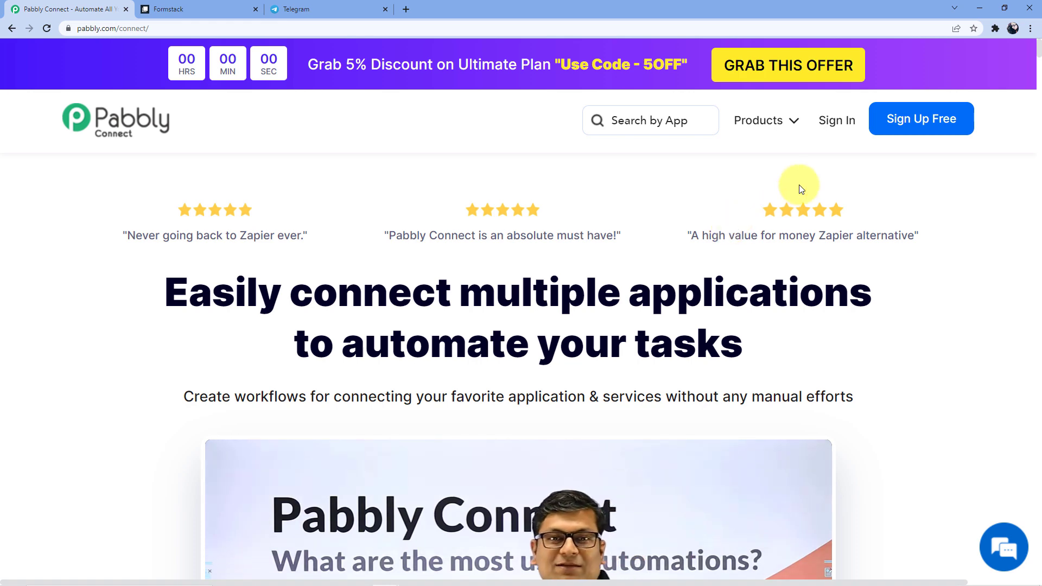
# - Sign in to Pabbly, open Pabbly Connect and look over the existing workflows on its dashboard
pyautogui.click(846, 128)
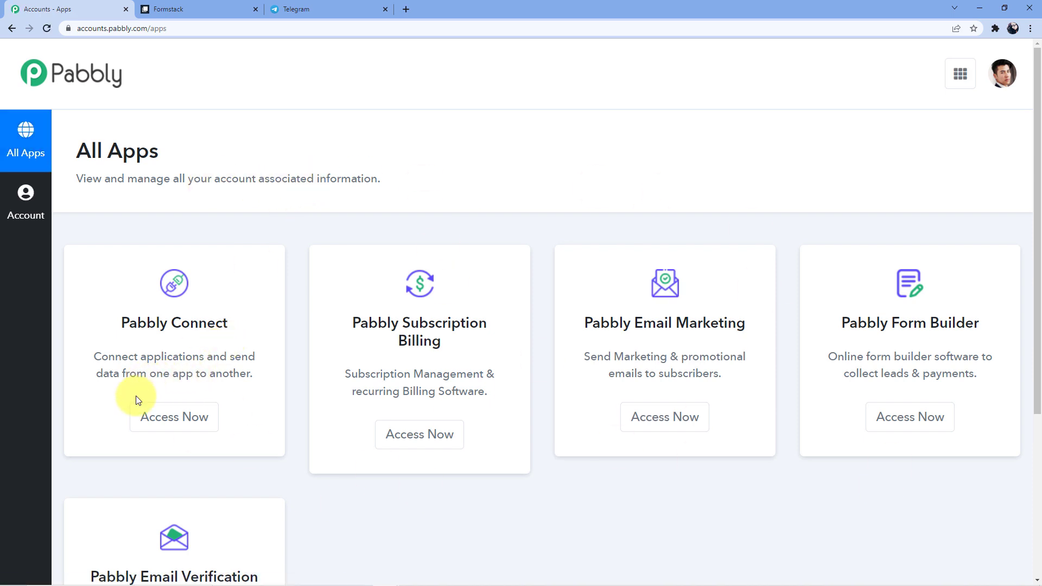
pyautogui.click(162, 424)
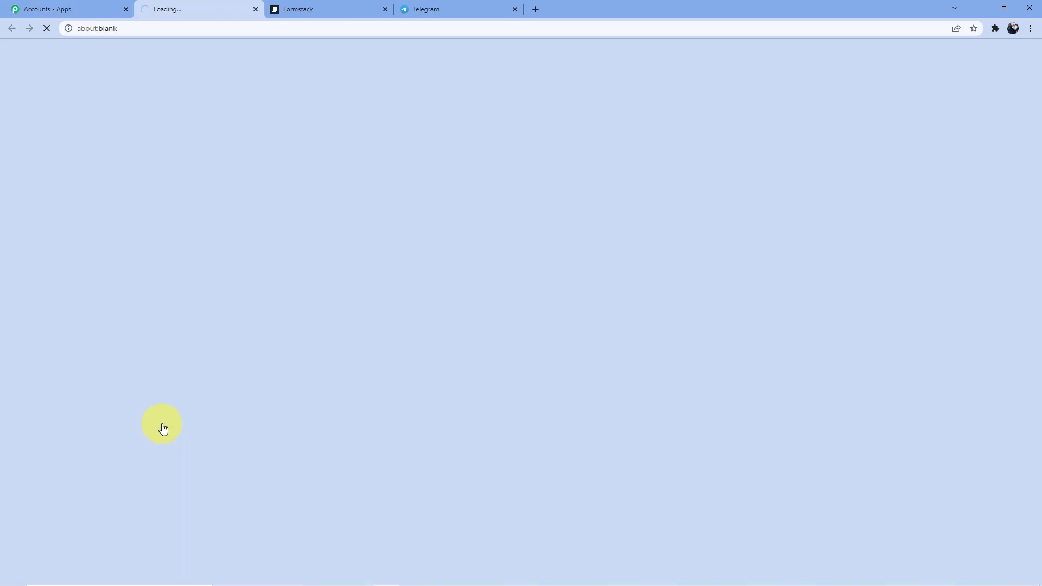
pyautogui.scroll(-5, 320, 363)
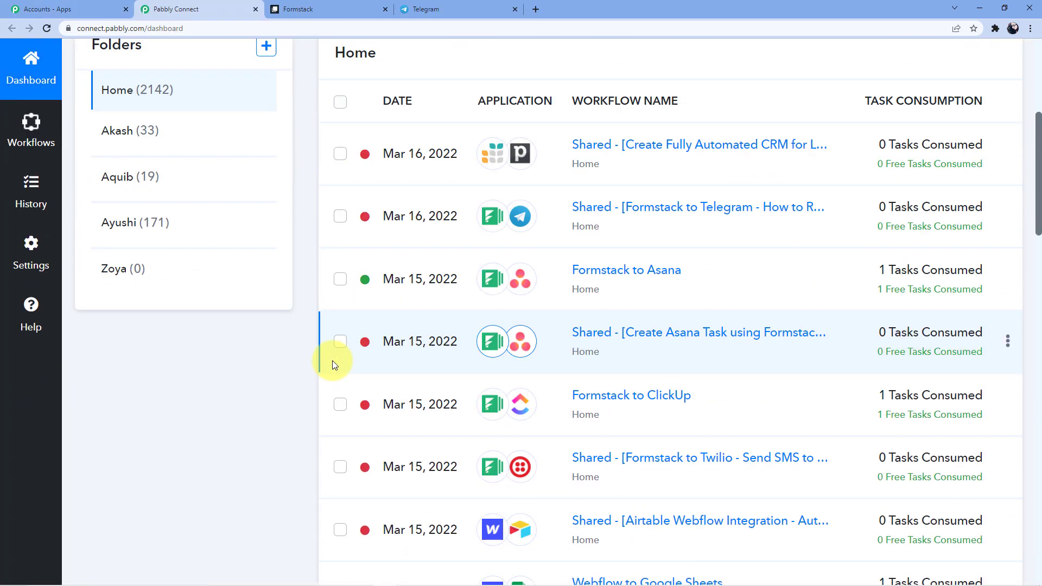
pyautogui.scroll(-6, 332, 361)
pyautogui.scroll(7, 332, 362)
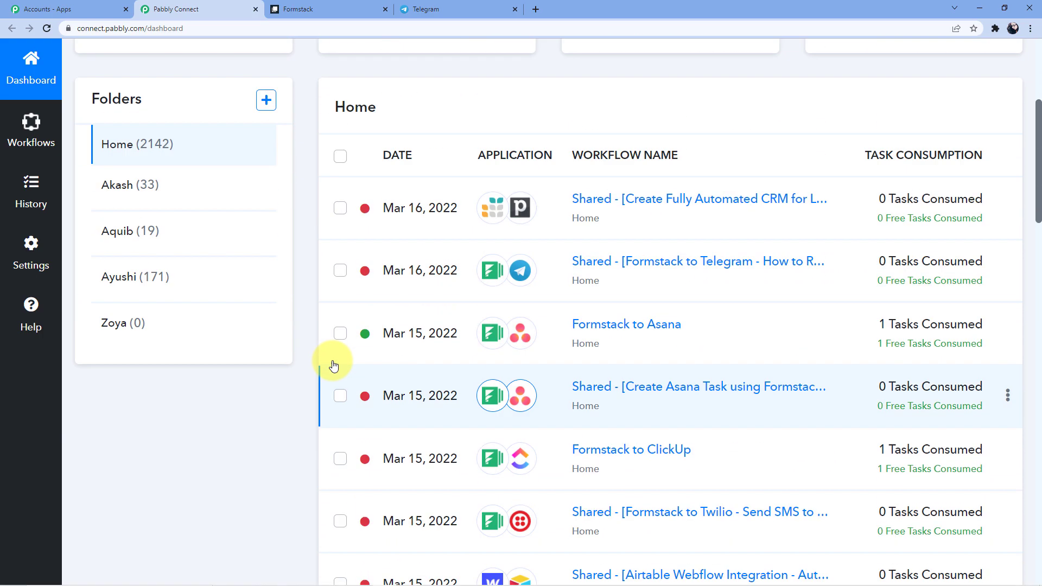
pyautogui.scroll(5, 333, 365)
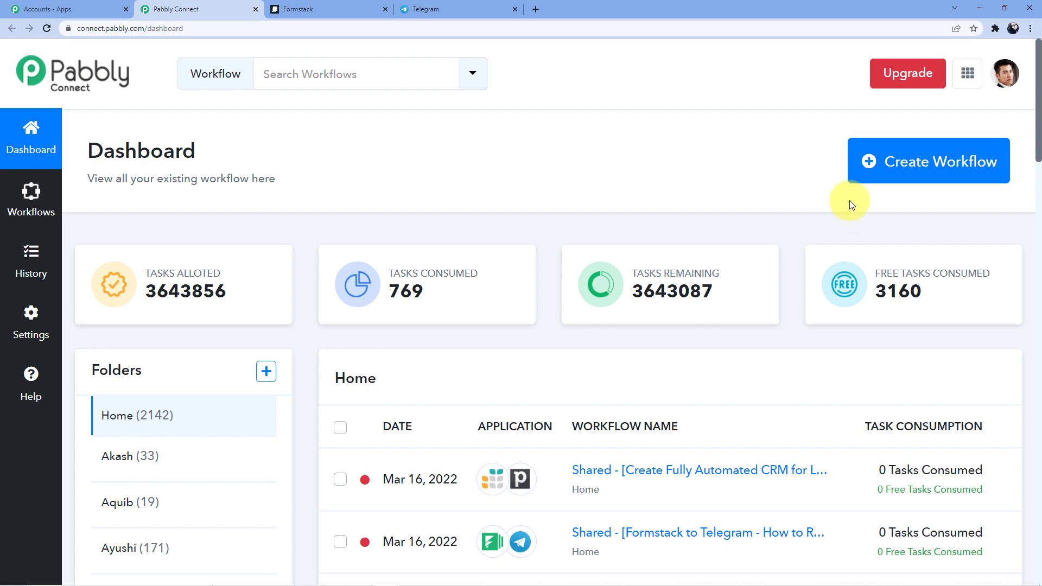
# - Create a new workflow named "Holi Social Media Calendar"
pyautogui.click(884, 173)
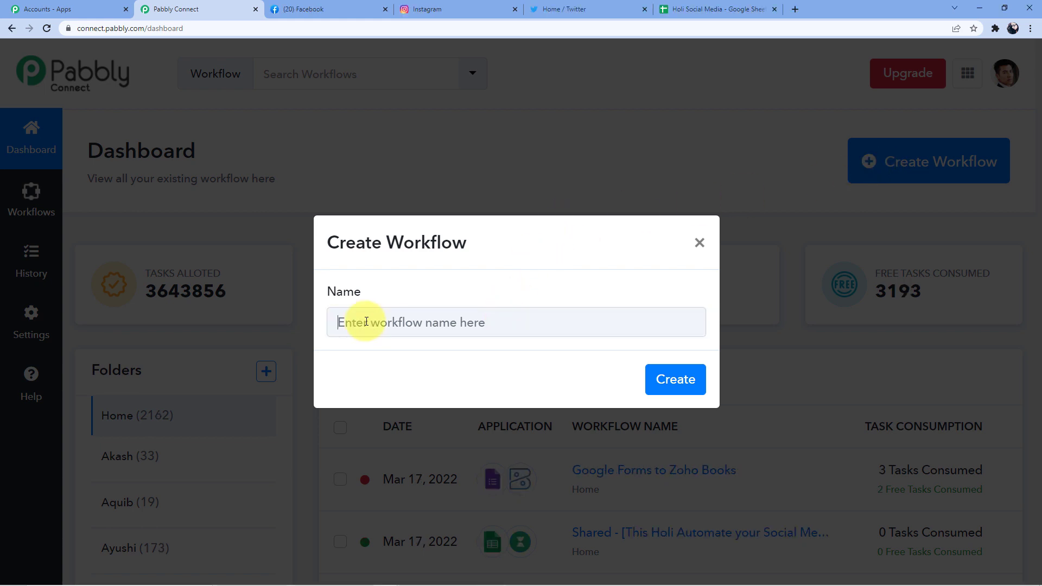
pyautogui.click(367, 321)
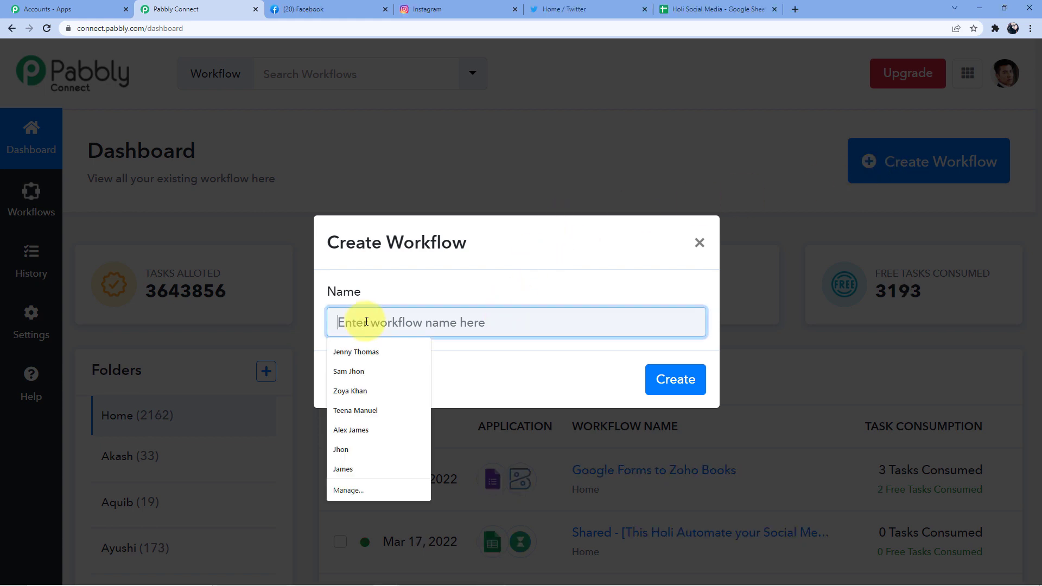
pyautogui.write('Holi Social Media Calendar')
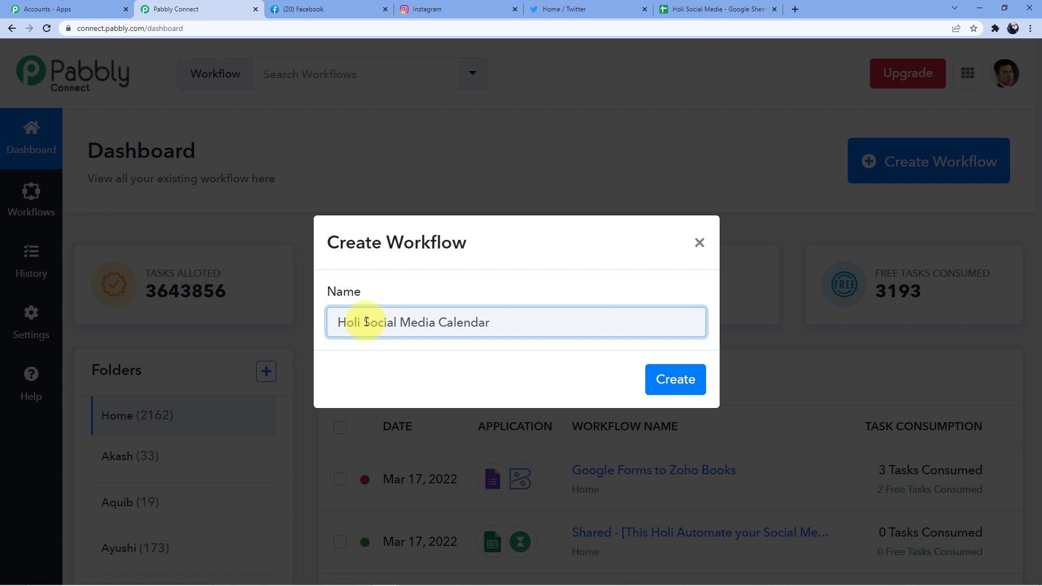
pyautogui.press('Return')
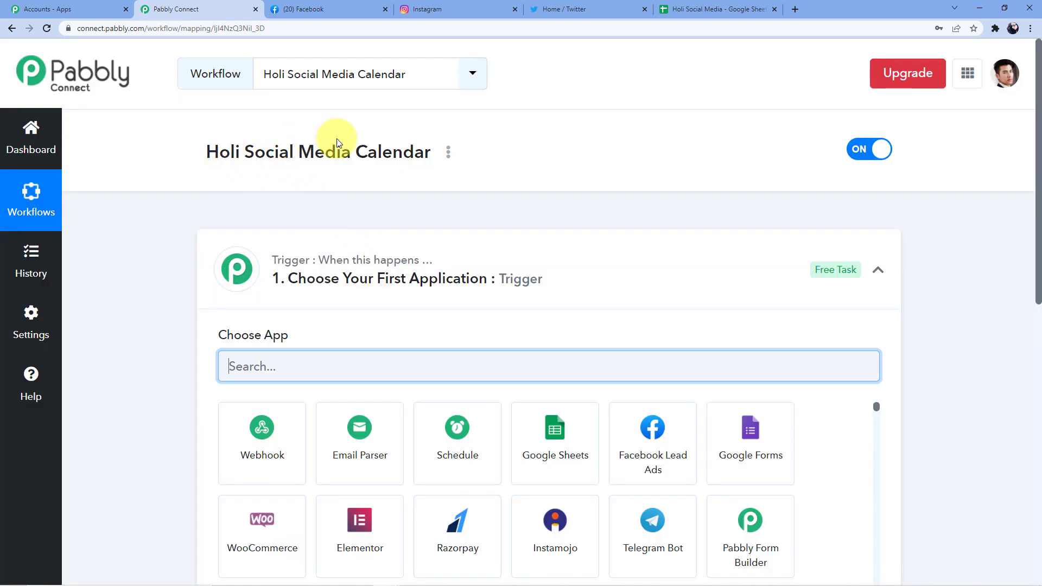
# - Review the caption, link and date entries in the Holi Social Media Google Sheet, and return to the Pabbly Connect workflow
pyautogui.click(699, 9)
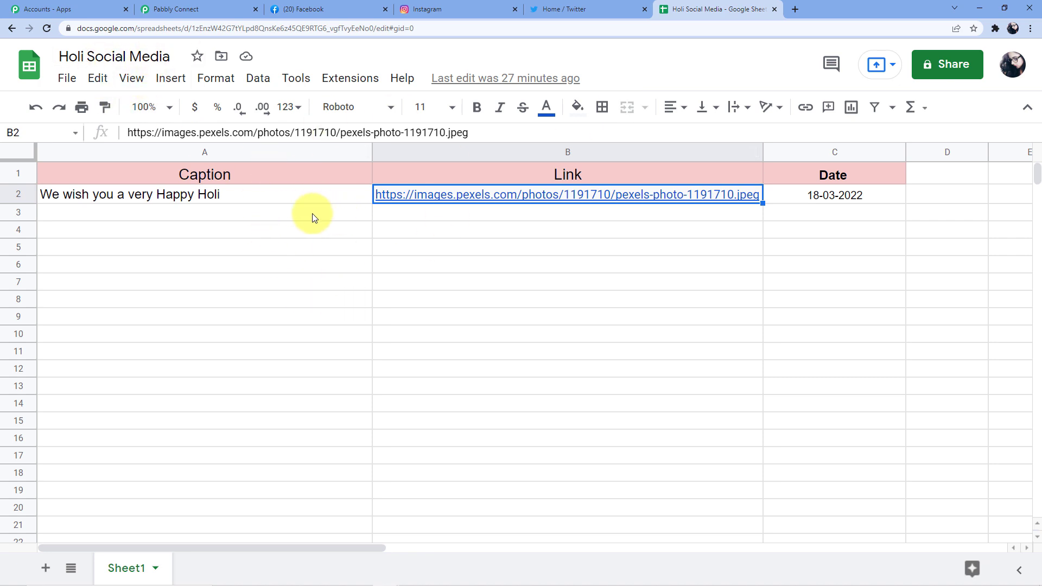
pyautogui.click(814, 198)
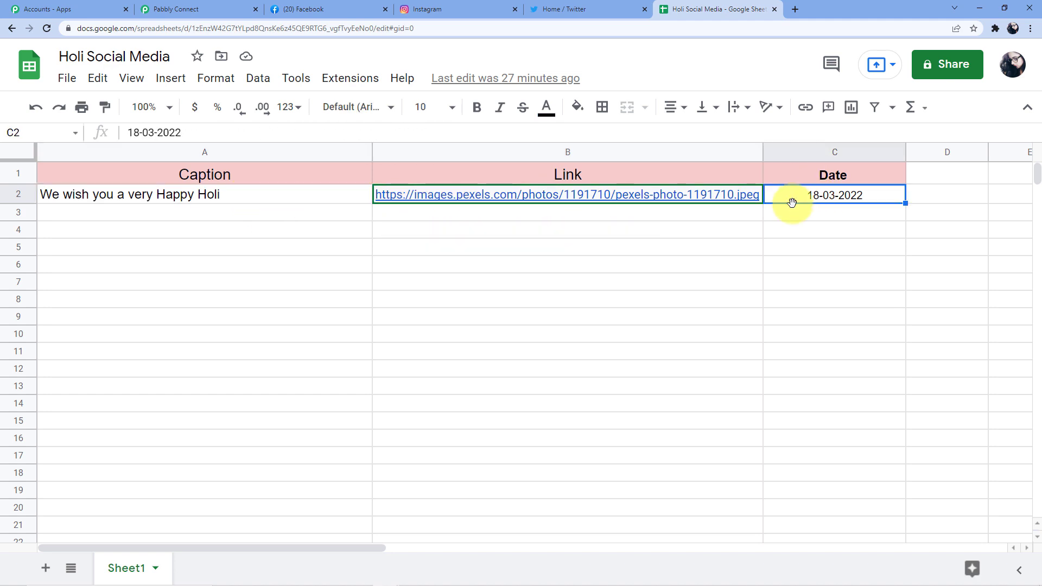
pyautogui.click(187, 9)
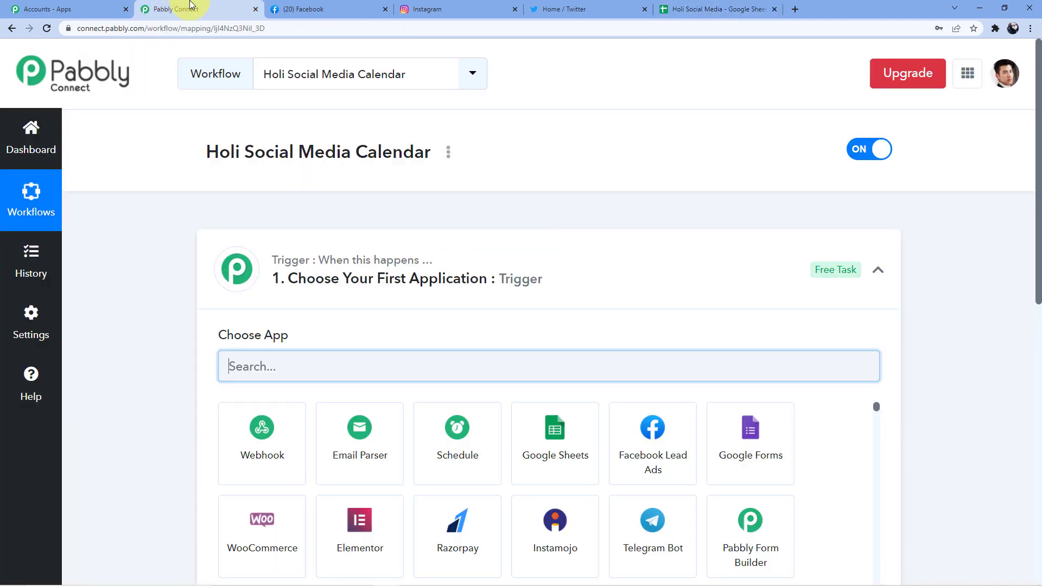
# - Examine the trigger and action sections of the new workflow, including the available trigger apps
pyautogui.click(353, 368)
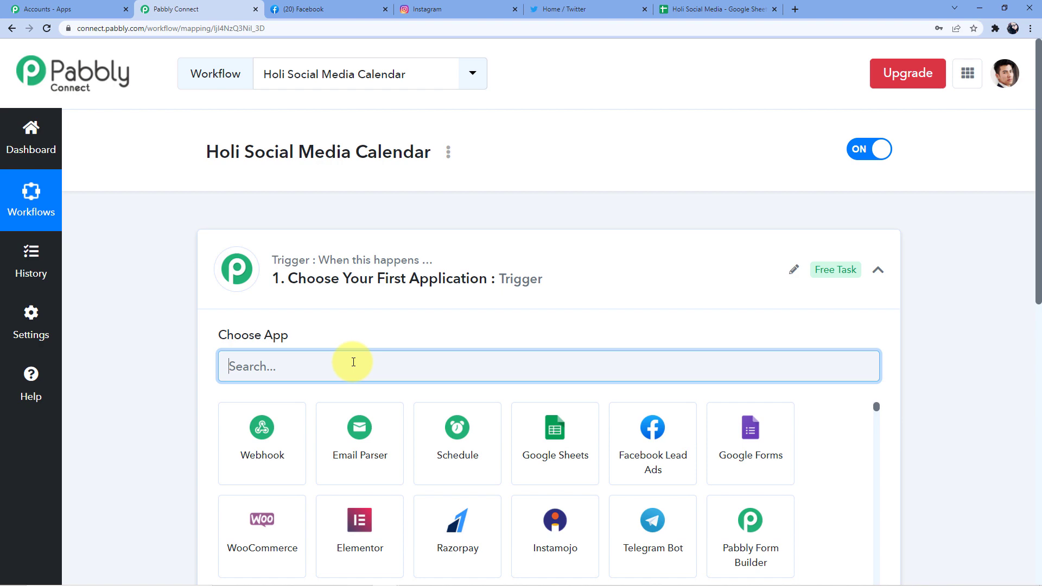
pyautogui.scroll(-4, 339, 187)
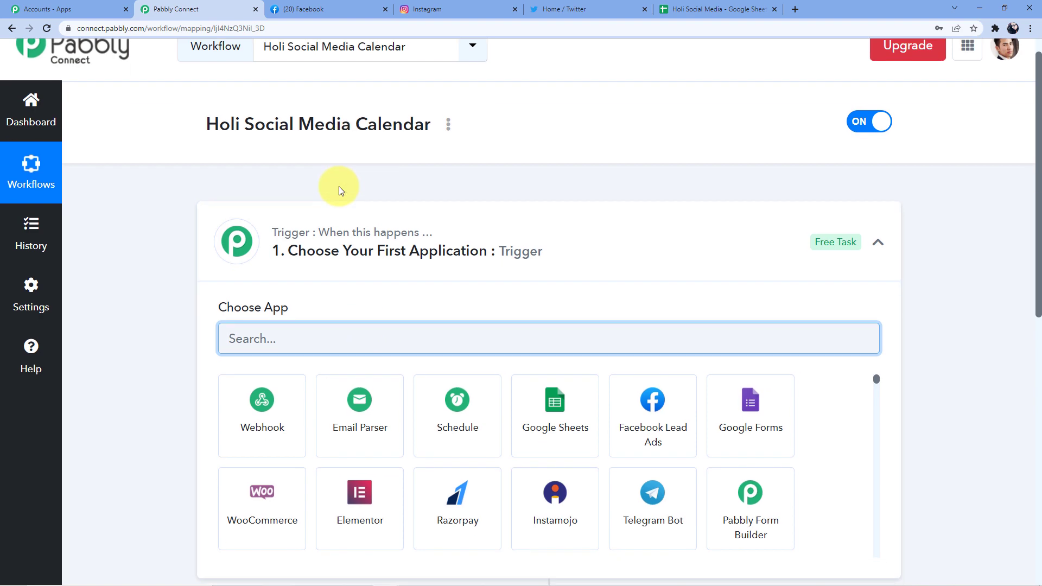
pyautogui.scroll(-3, 328, 307)
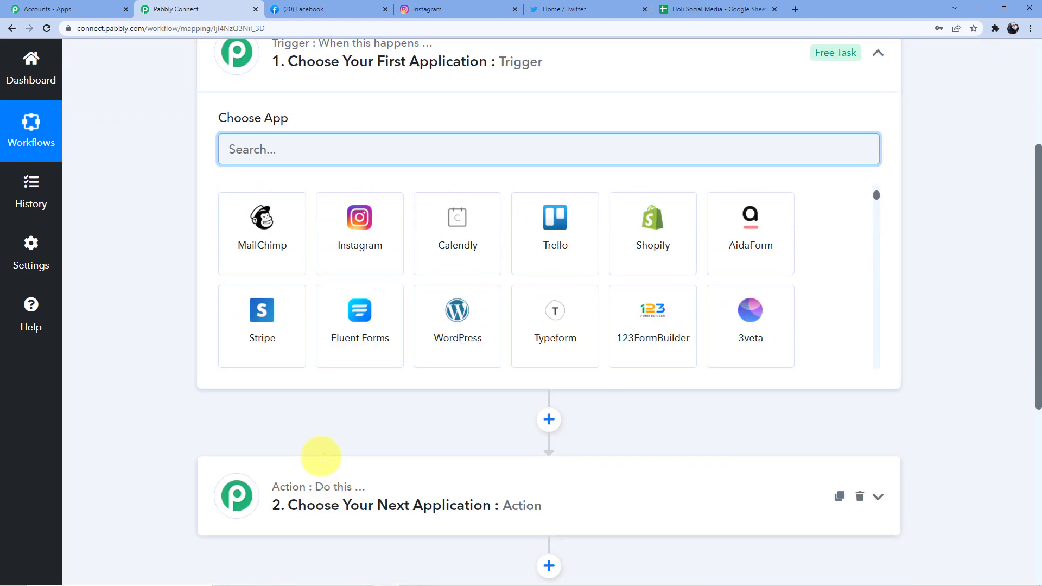
pyautogui.scroll(4, 322, 457)
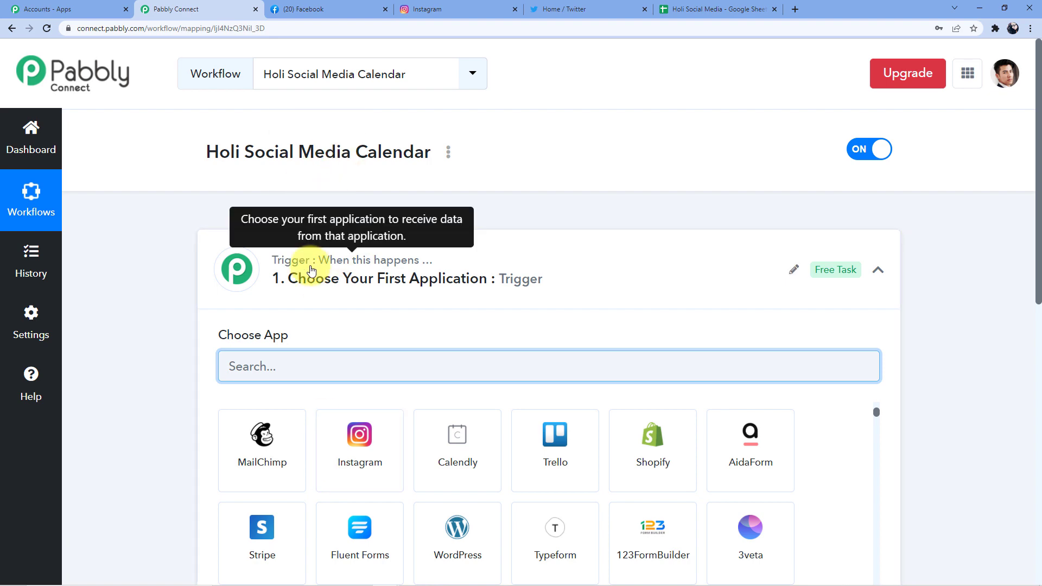
pyautogui.scroll(-4, 311, 270)
pyautogui.scroll(-2, 307, 461)
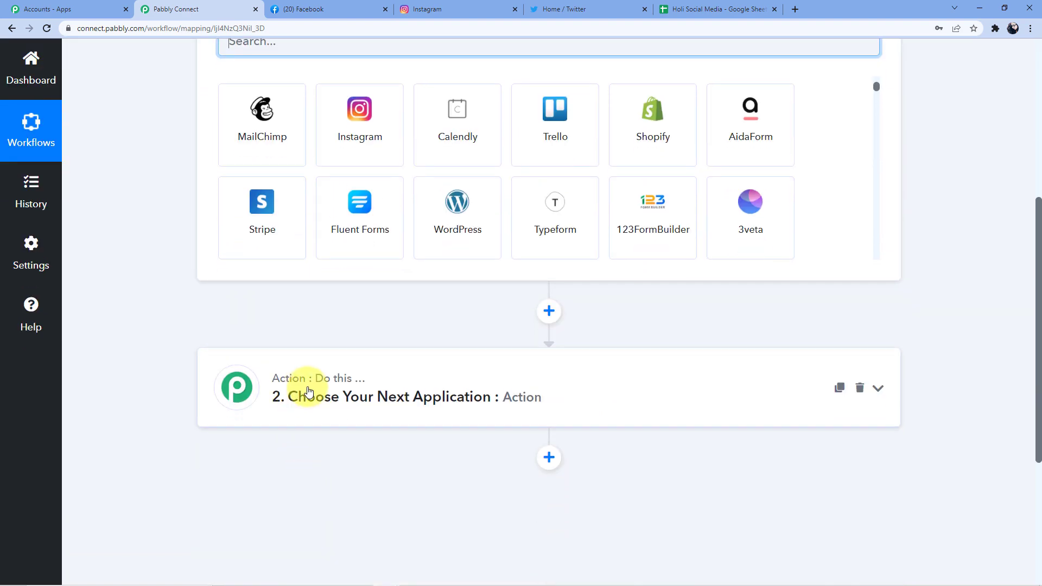
pyautogui.scroll(3, 307, 389)
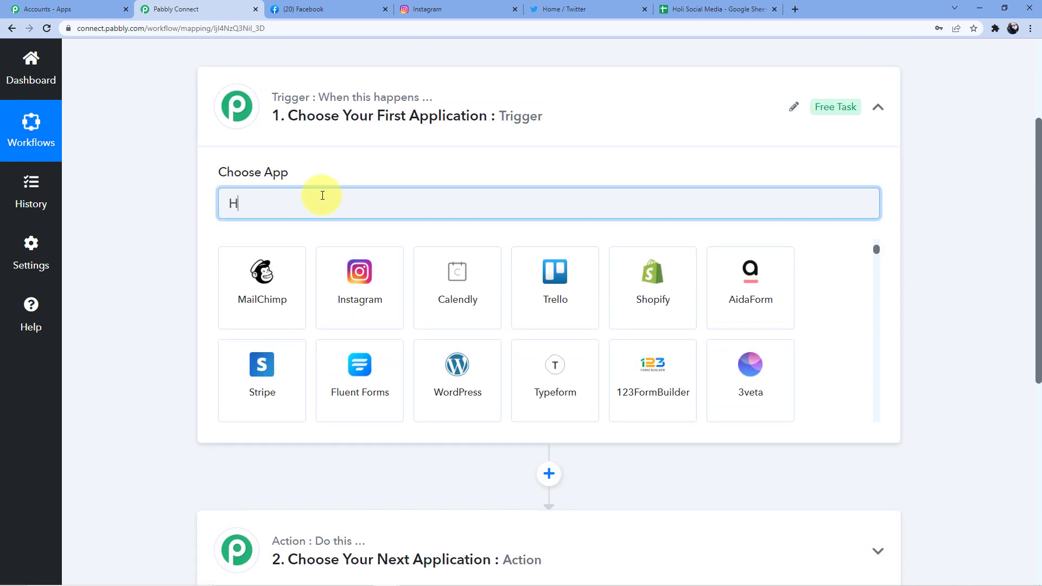
# - Choose Google Sheets as the workflow's trigger app, with New or Updated Spreadsheet Row as the trigger event
pyautogui.write('Gogo')
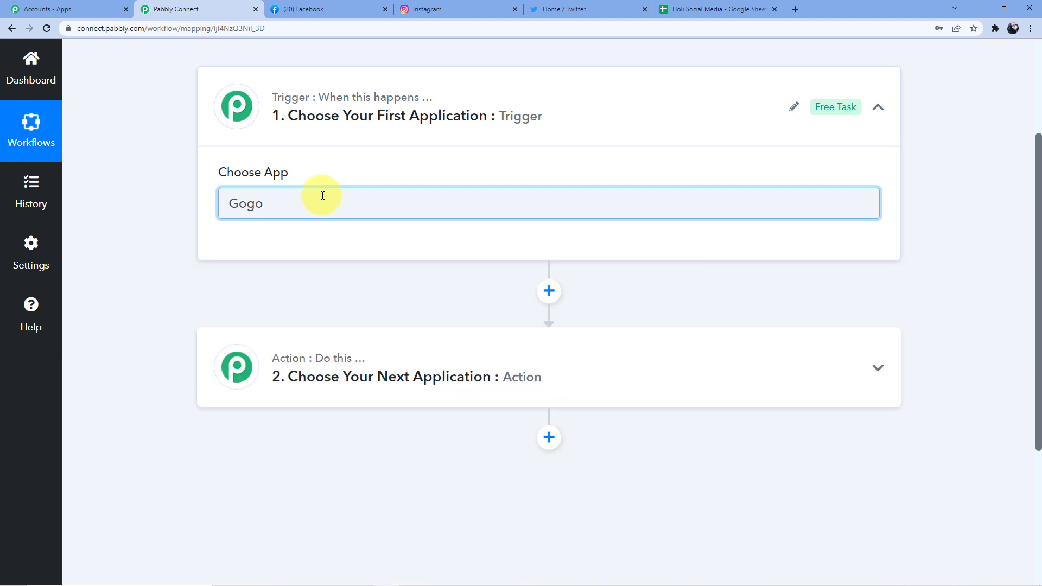
pyautogui.press('BackSpace')
pyautogui.press('BackSpace')
pyautogui.write('ogle')
pyautogui.click(249, 288)
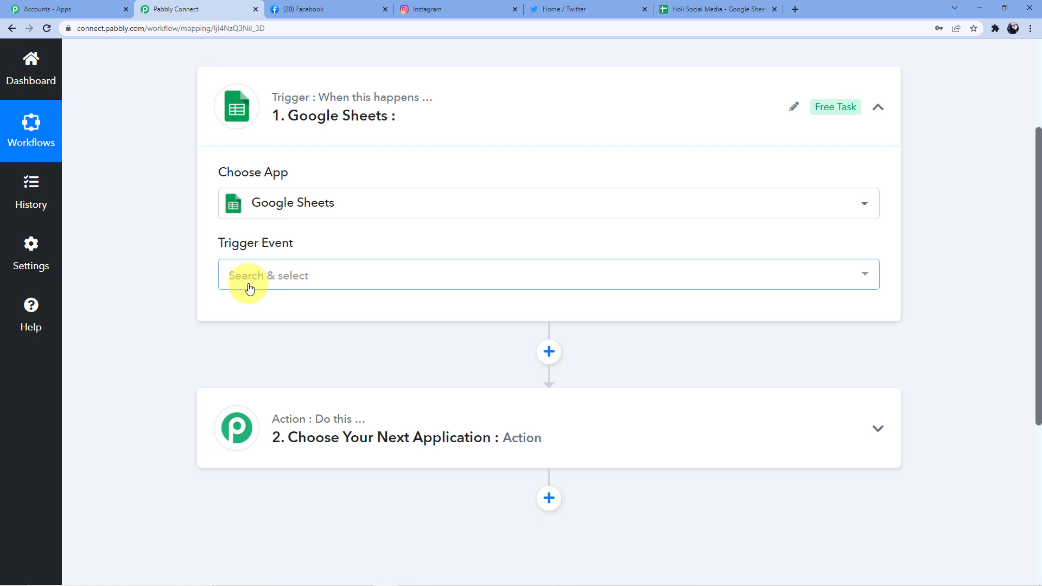
pyautogui.click(263, 276)
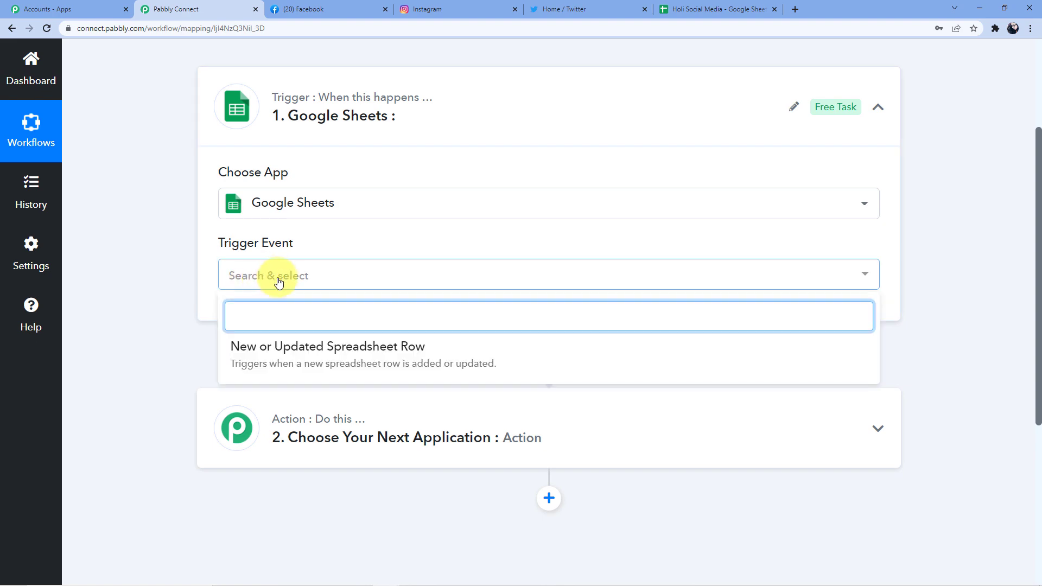
pyautogui.click(320, 350)
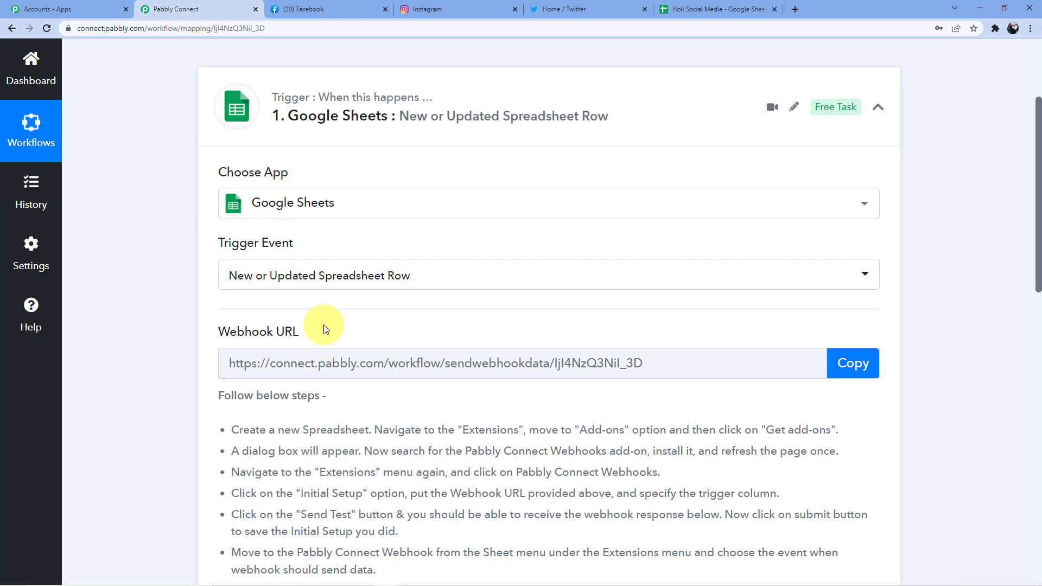
# - Copy the Google Sheets trigger's webhook URL and review the setup instructions below it
pyautogui.scroll(-2, 378, 262)
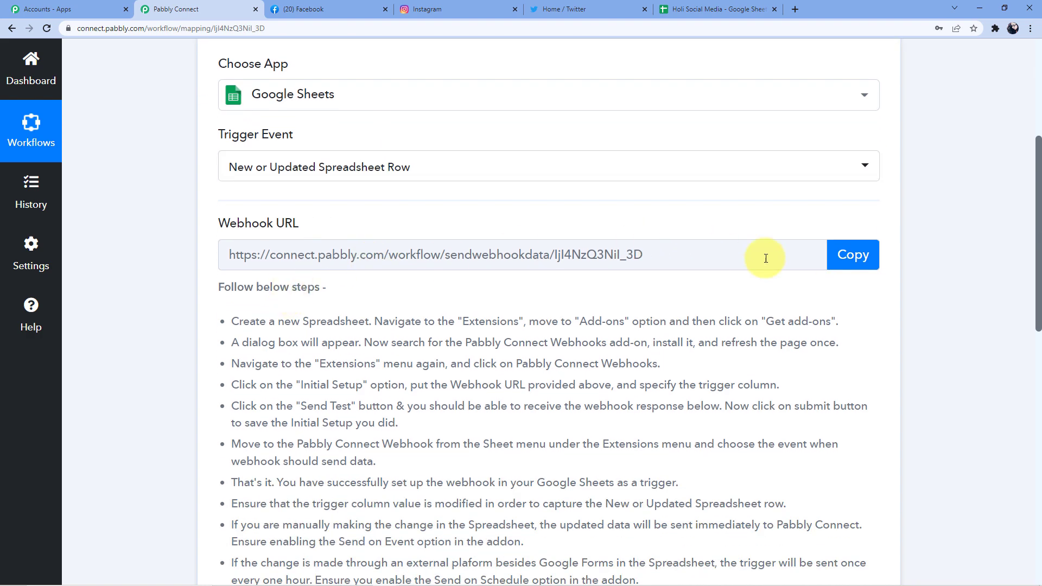
pyautogui.click(835, 254)
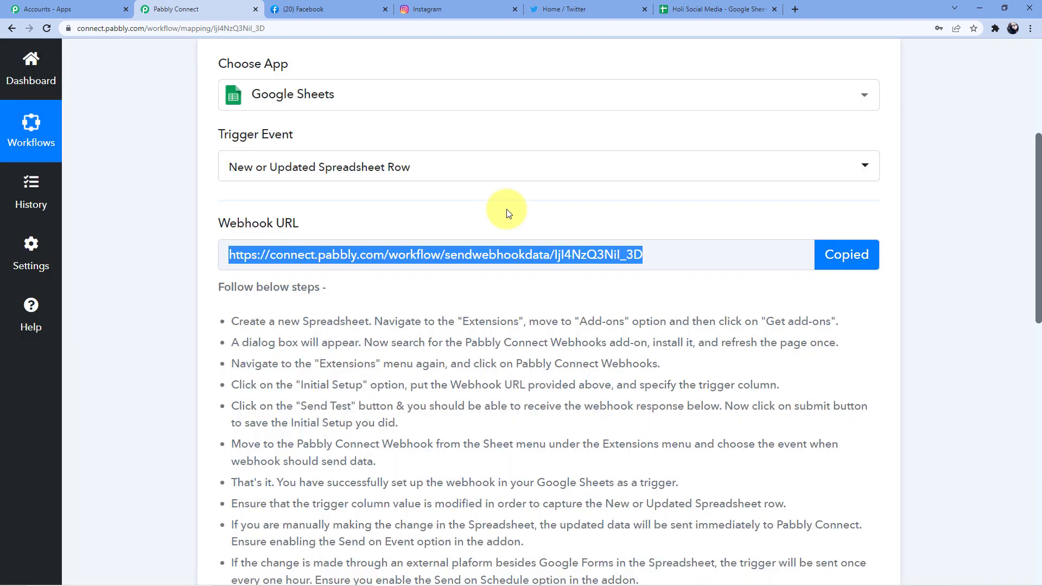
pyautogui.scroll(-3, 506, 209)
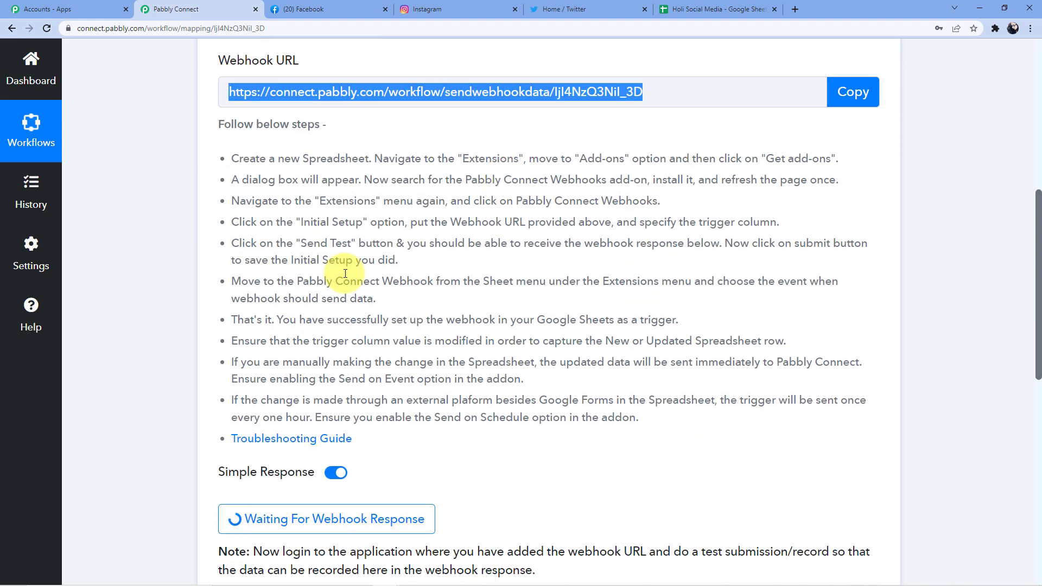
pyautogui.moveTo(232, 156); pyautogui.dragTo(695, 414)
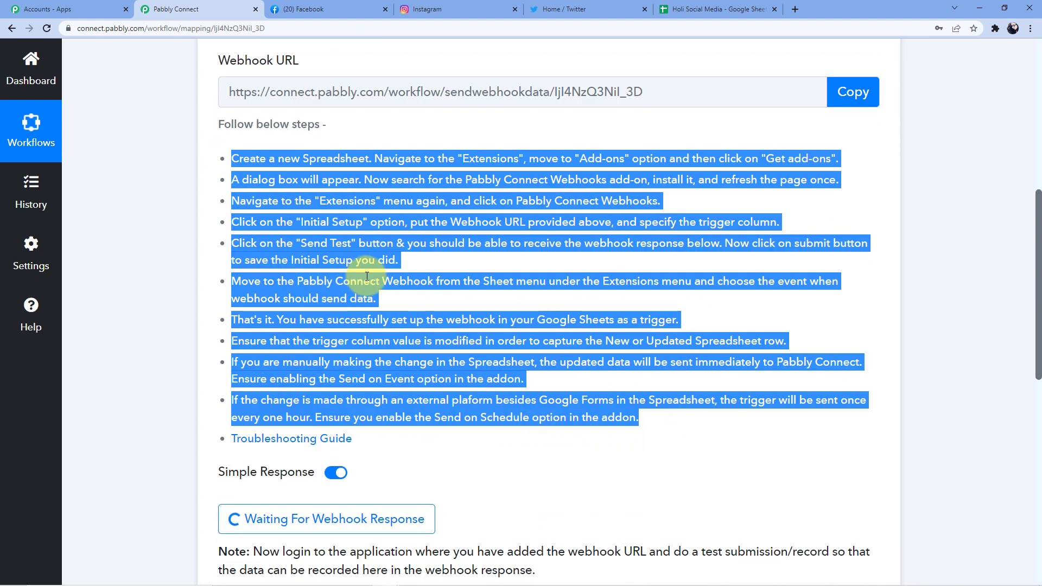
# - Switch to the Holi Social Media Google Sheet and run Send On Event from the Pabbly Connect Webhooks add-on
pyautogui.click(691, 4)
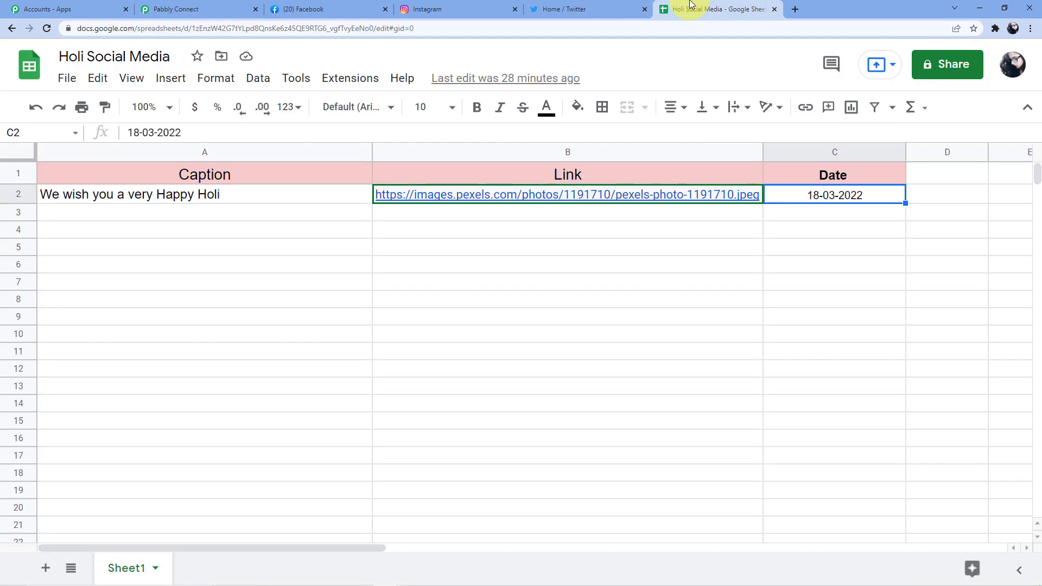
pyautogui.click(345, 79)
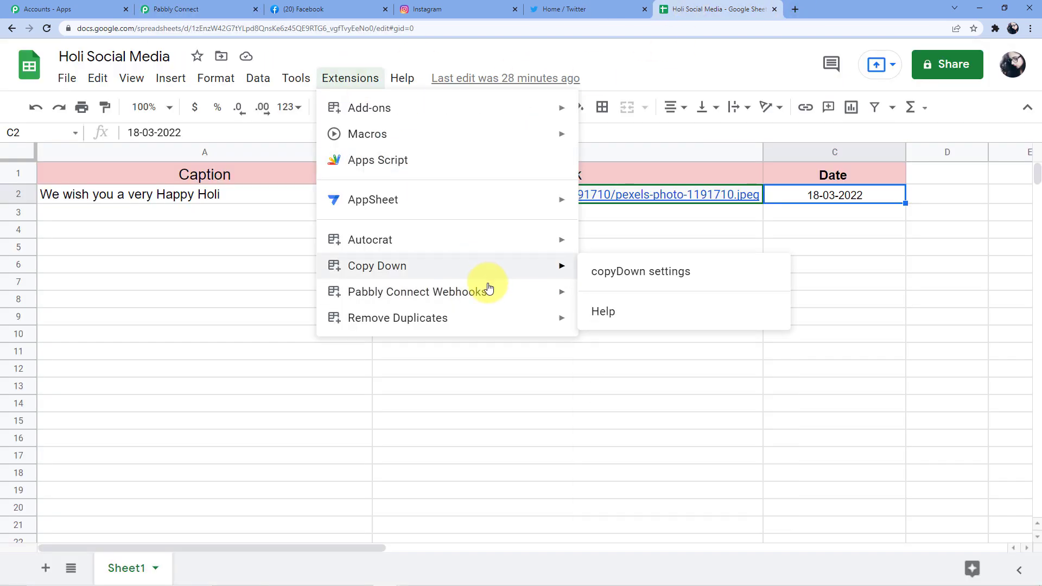
pyautogui.moveTo(491, 293)
pyautogui.click(639, 325)
# - Search the Google Workspace Marketplace for the Pabbly Connect Webhooks add-on
pyautogui.click(348, 79)
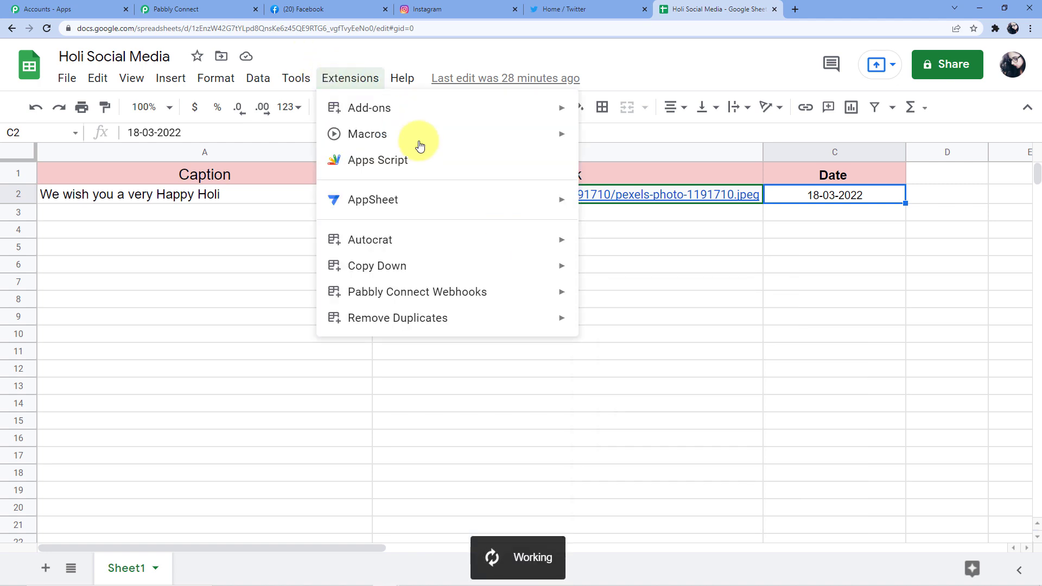
pyautogui.moveTo(446, 254)
pyautogui.moveTo(461, 291)
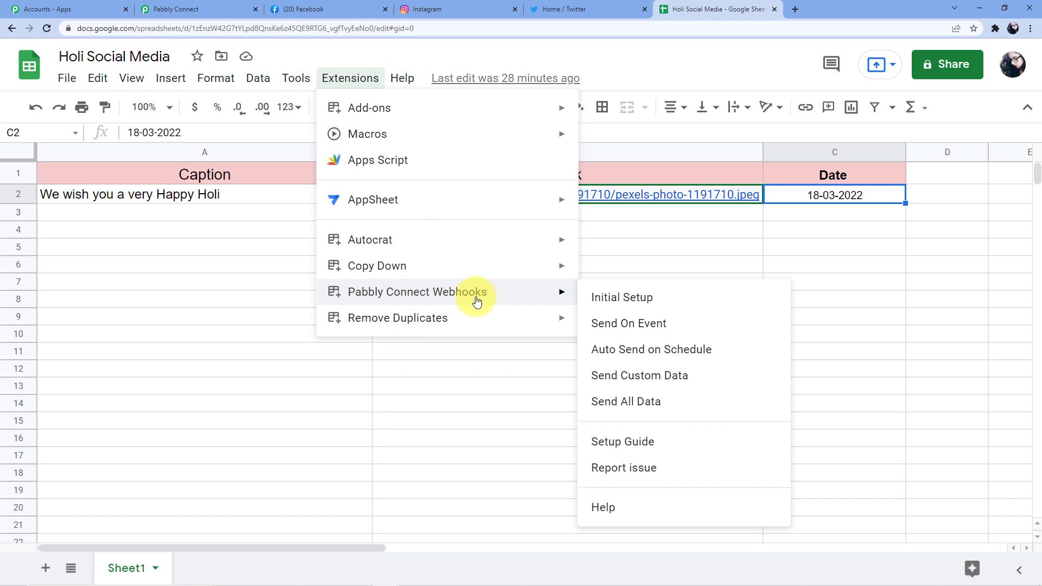
pyautogui.moveTo(560, 105)
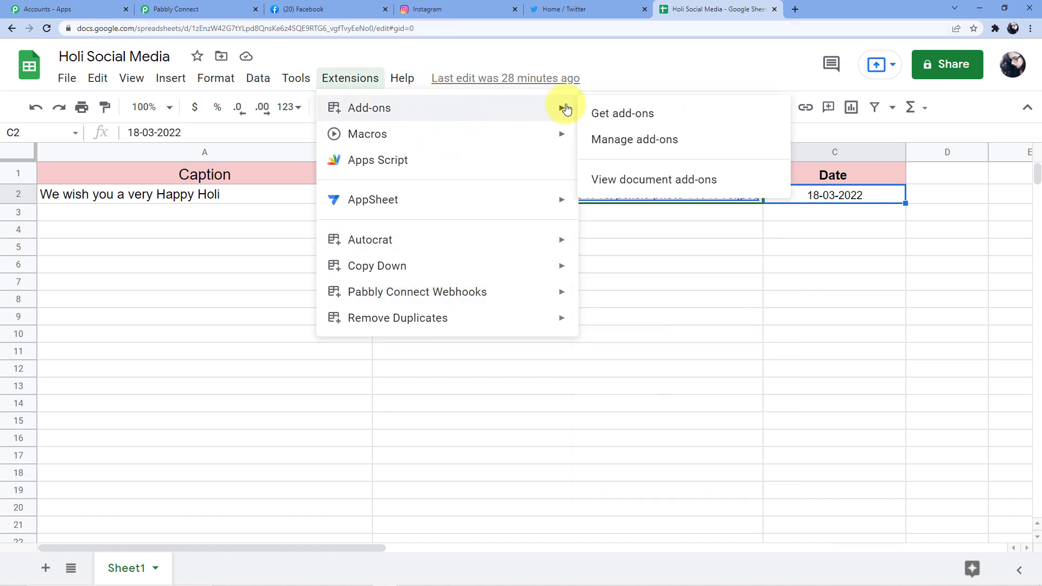
pyautogui.click(619, 114)
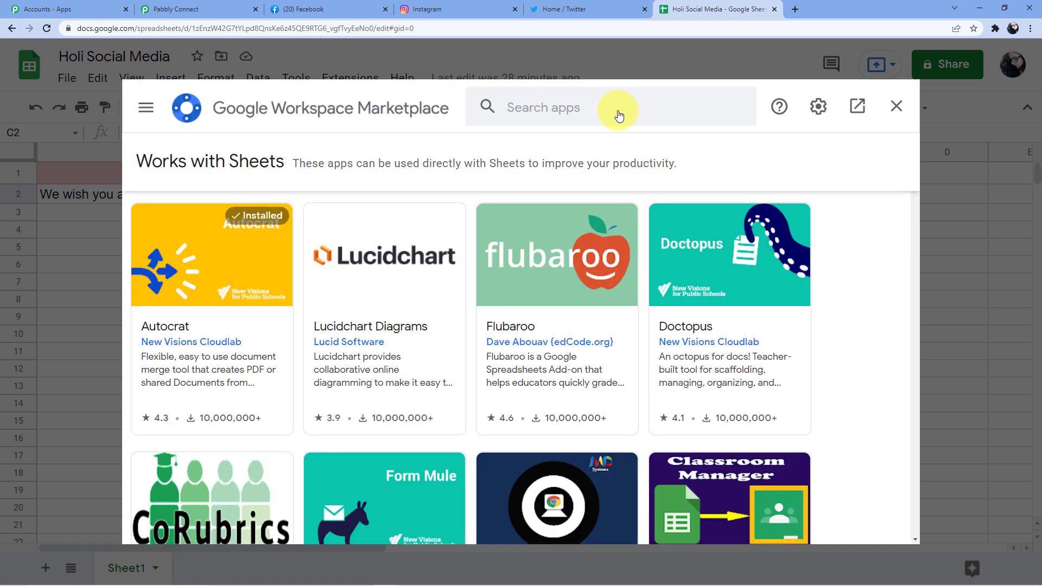
pyautogui.click(515, 115)
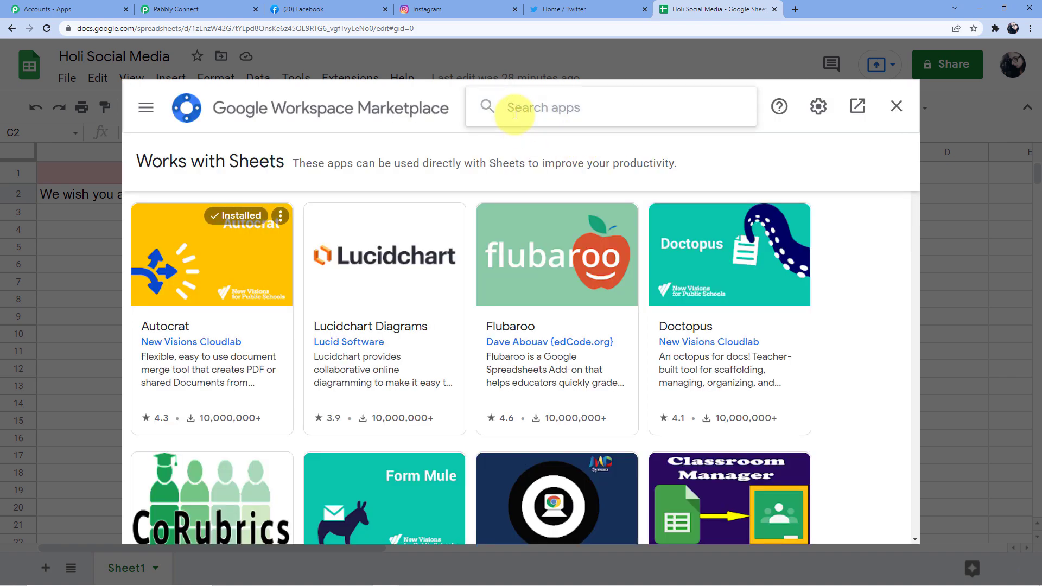
pyautogui.write('Pabbly')
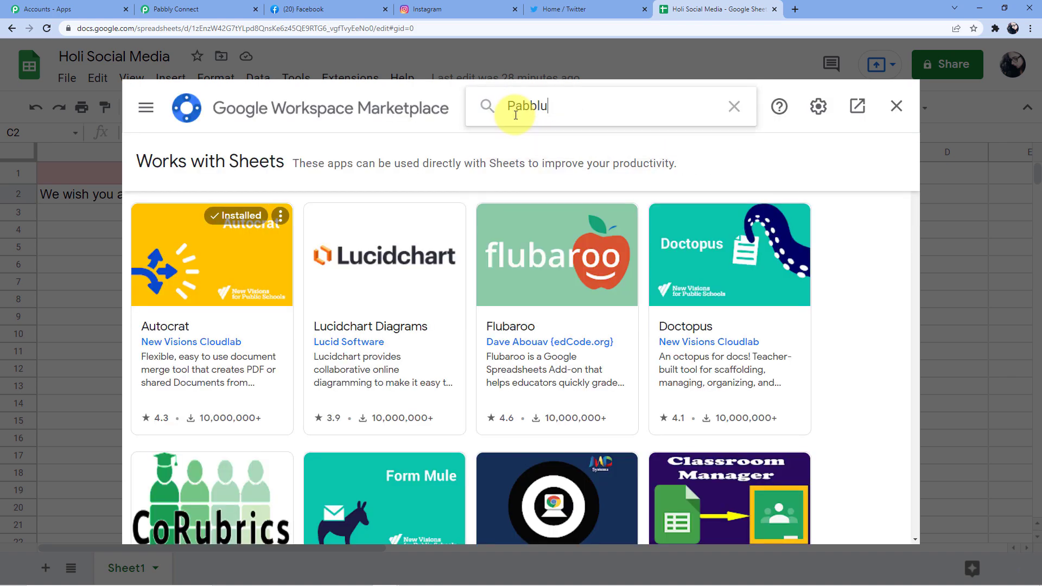
pyautogui.click(548, 125)
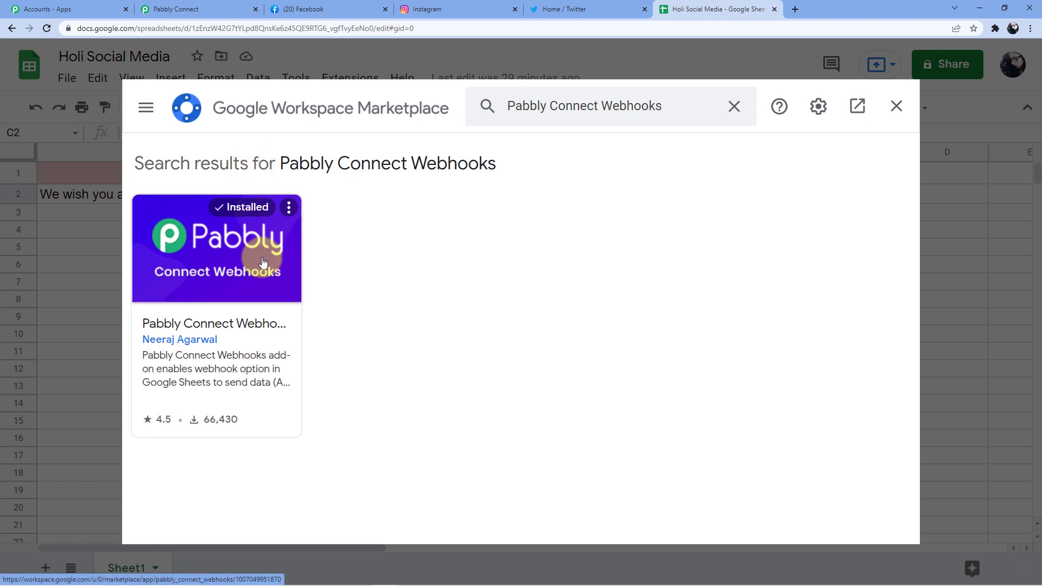
# - Leave the Google Workspace Marketplace and open the Initial Setup of the Pabbly Connect Webhooks add-on
pyautogui.click(897, 106)
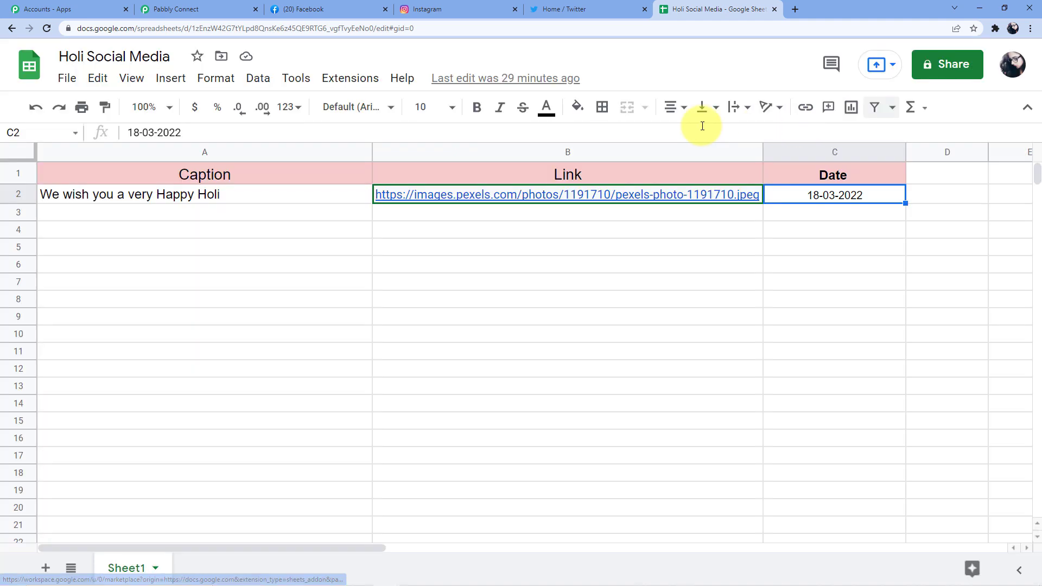
pyautogui.click(338, 82)
pyautogui.moveTo(477, 292)
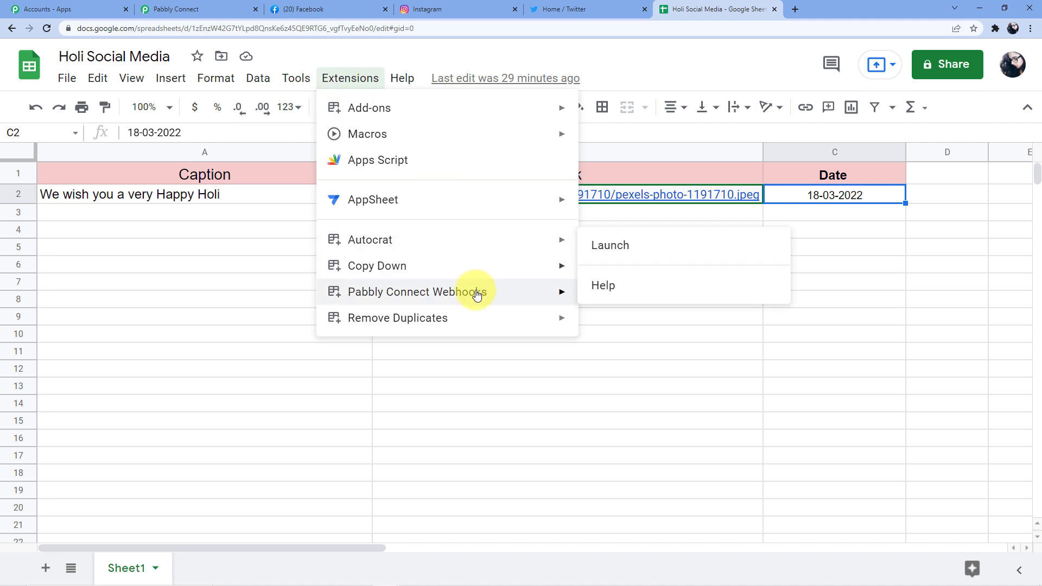
pyautogui.click(618, 294)
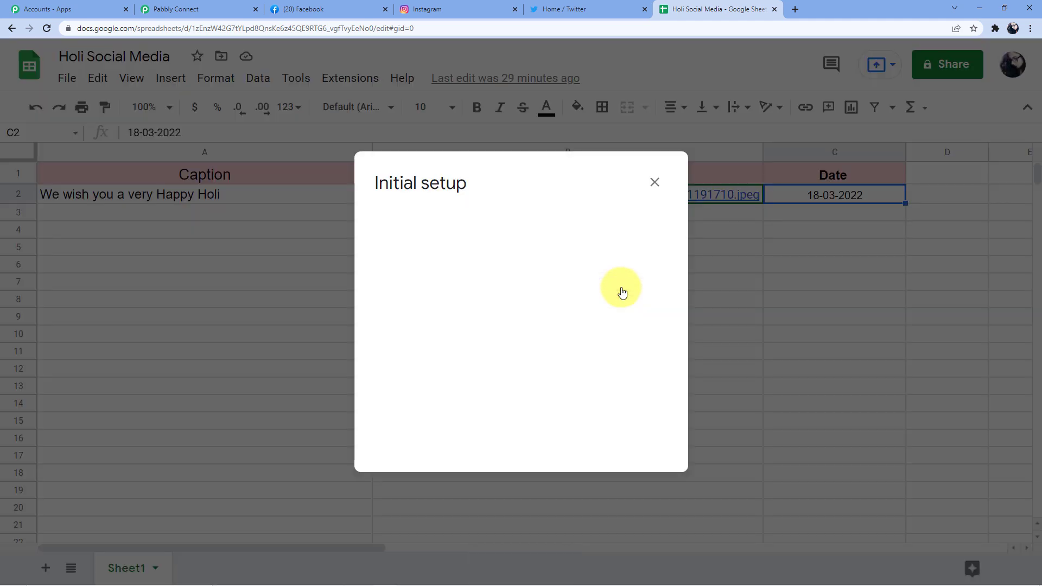
# - Clear the old webhook URL and trigger column in the initial setup and paste the workflow's copied webhook URL
pyautogui.moveTo(618, 238); pyautogui.dragTo(570, 237)
pyautogui.press('BackSpace')
pyautogui.moveTo(476, 304); pyautogui.dragTo(302, 319)
pyautogui.press('BackSpace')
pyautogui.click(432, 241)
pyautogui.hotkey('ctrl', 'v')
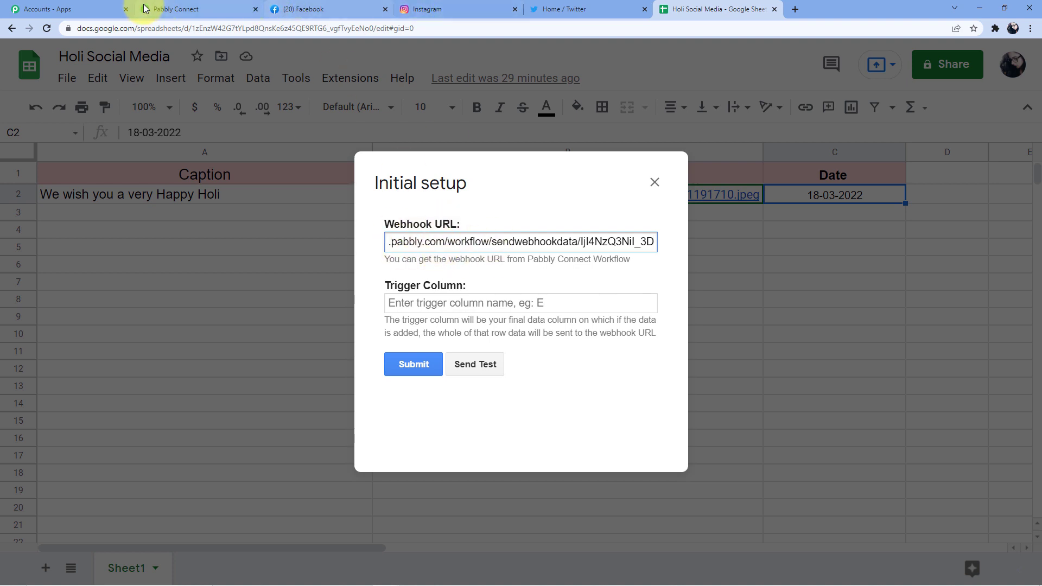
# - Check the webhook URL in the Pabbly Connect workflow and return to the Holi Social Media sheet
pyautogui.click(163, 9)
pyautogui.scroll(2, 664, 260)
pyautogui.click(663, 252)
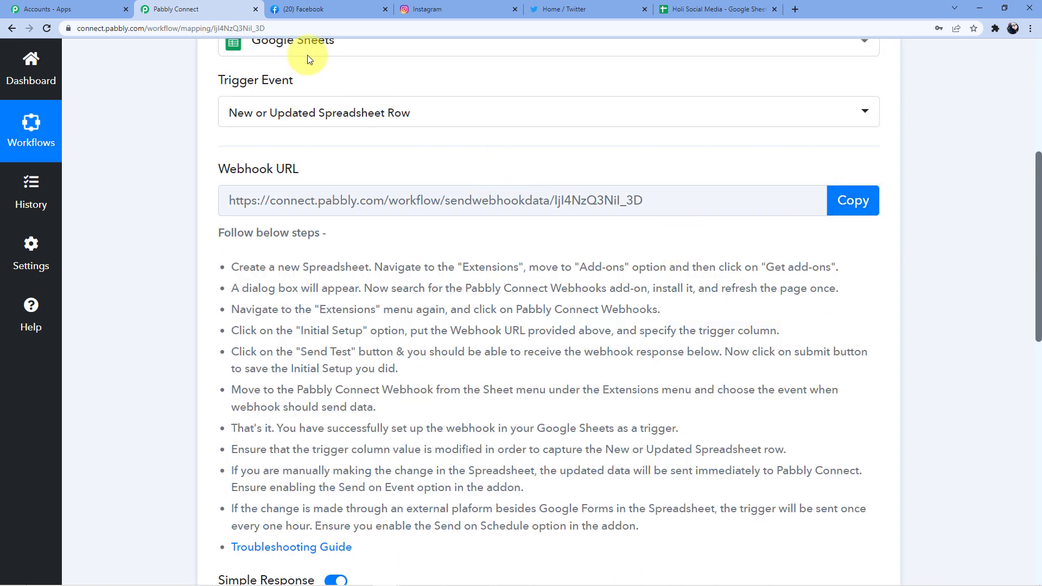
pyautogui.click(302, 9)
pyautogui.click(665, 7)
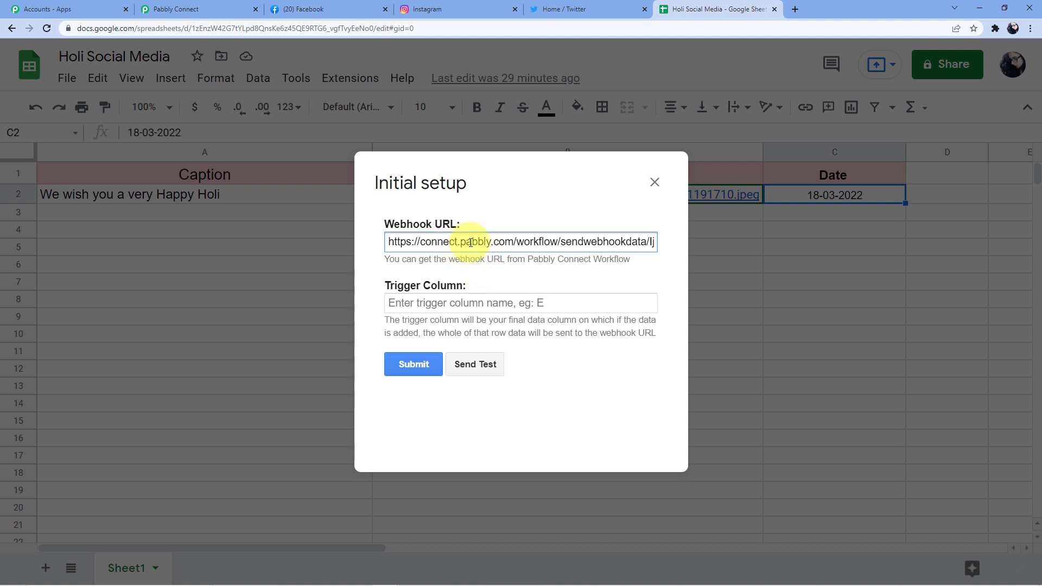
# - Set the trigger column to C and submit the initial setup
pyautogui.click(437, 307)
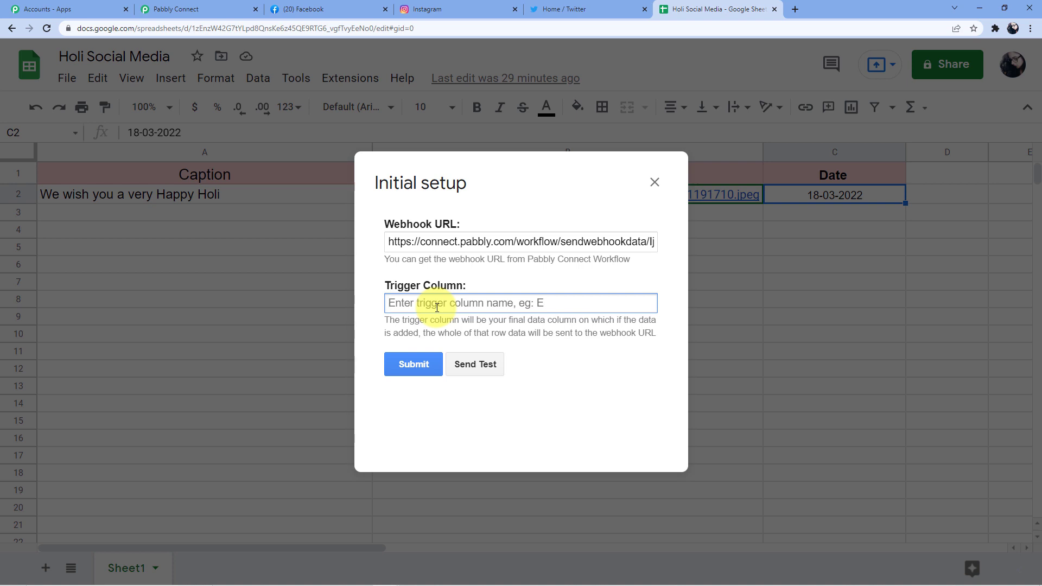
pyautogui.write('C')
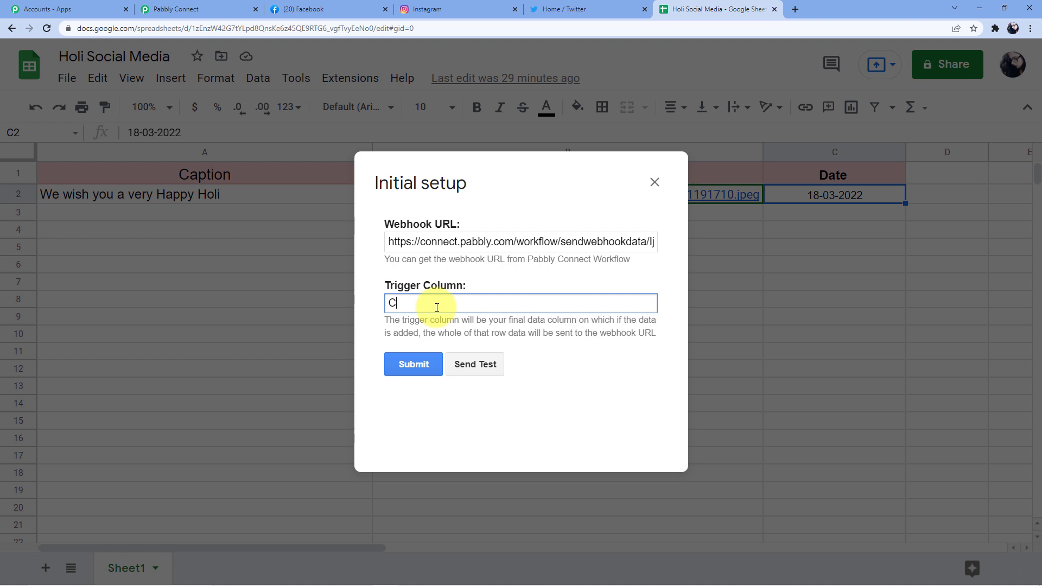
pyautogui.click(412, 364)
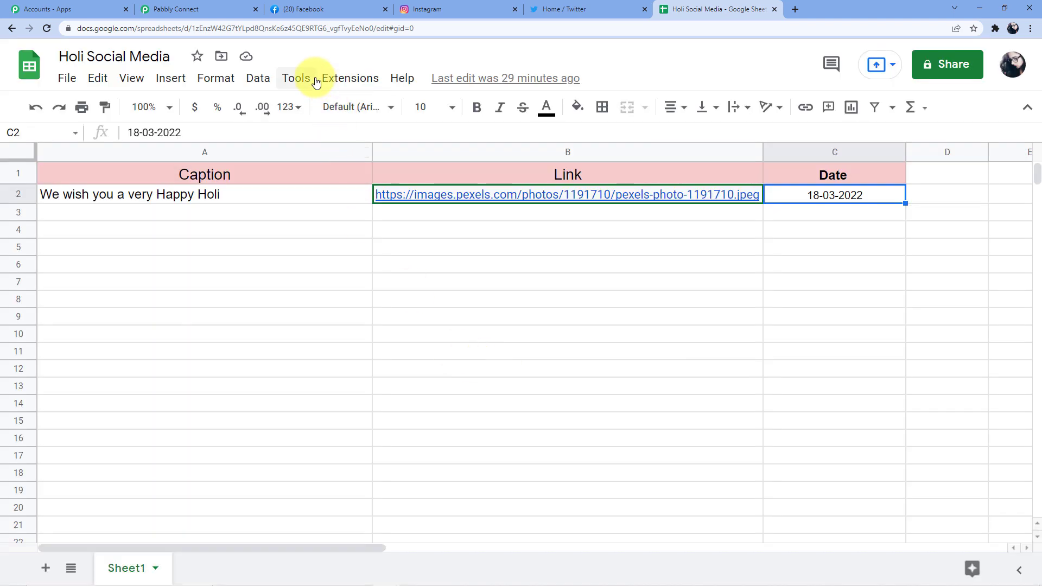
# - Reopen the Pabbly Connect Webhooks Initial Setup and send the sheet's test data to the webhook
pyautogui.click(350, 78)
pyautogui.moveTo(401, 248)
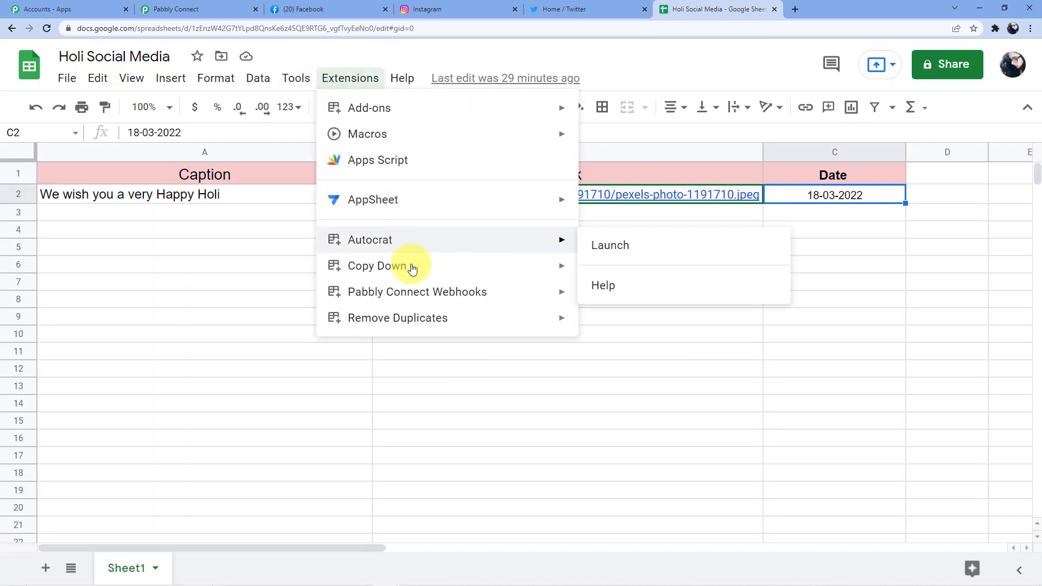
pyautogui.moveTo(428, 296)
pyautogui.click(691, 295)
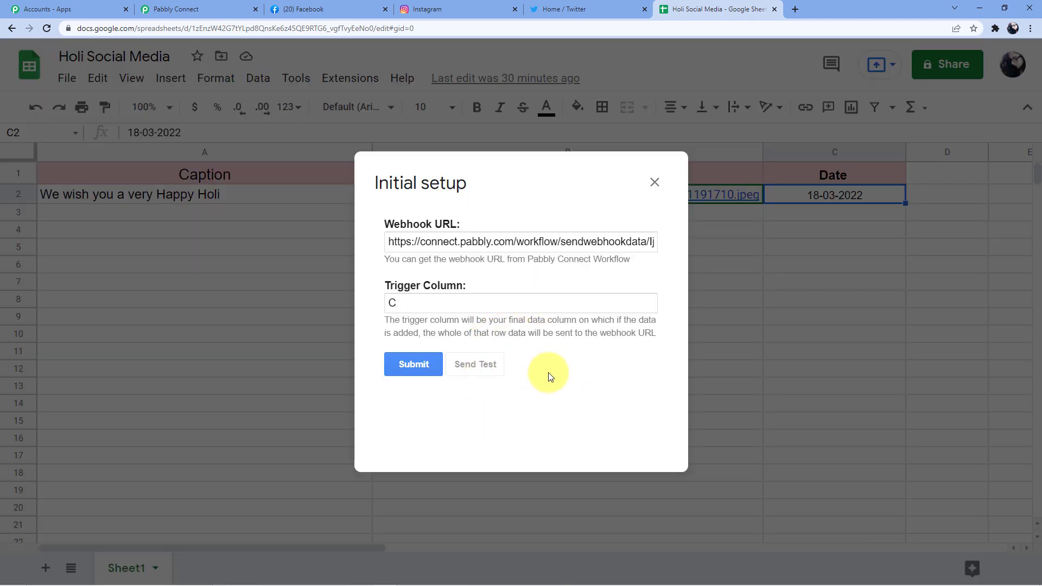
pyautogui.scroll(-1, 558, 383)
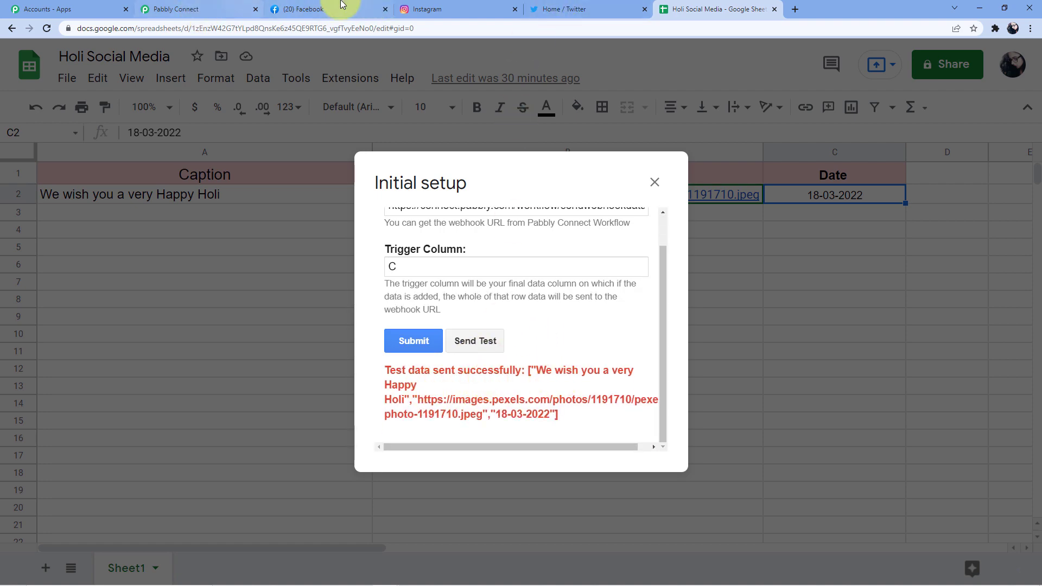
# - Switch to the Pabbly Connect workflow and examine the received webhook response, enlarging the Caption and Link values
pyautogui.click(224, 5)
pyautogui.scroll(-9, 341, 207)
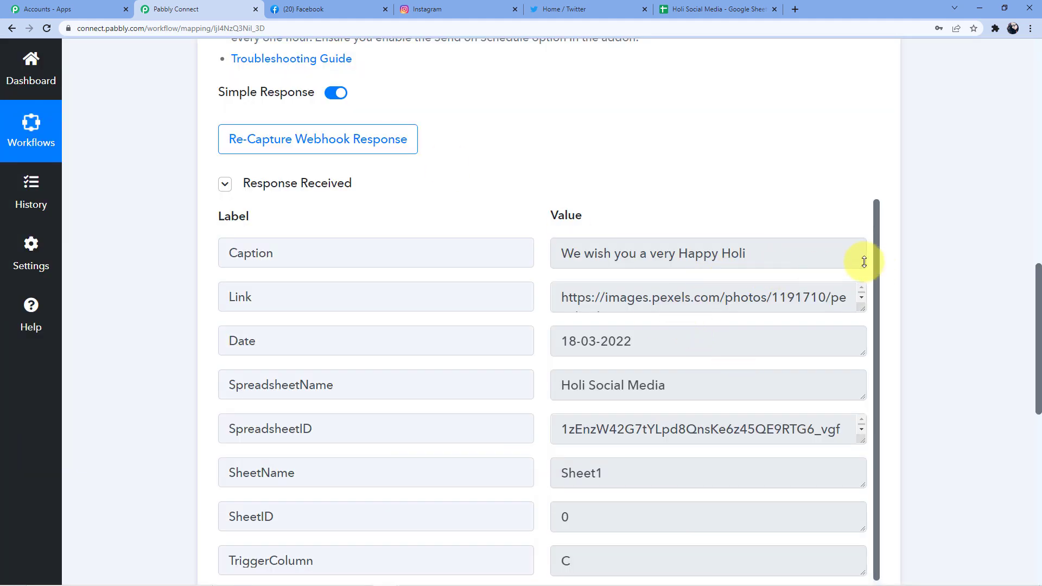
pyautogui.moveTo(864, 262); pyautogui.dragTo(729, 280)
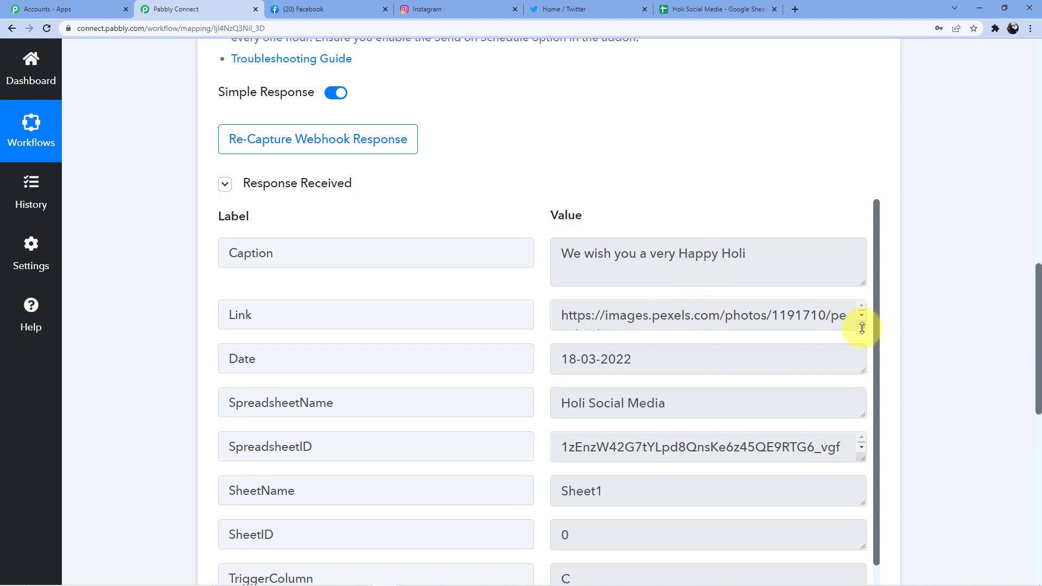
pyautogui.moveTo(862, 328); pyautogui.dragTo(787, 365)
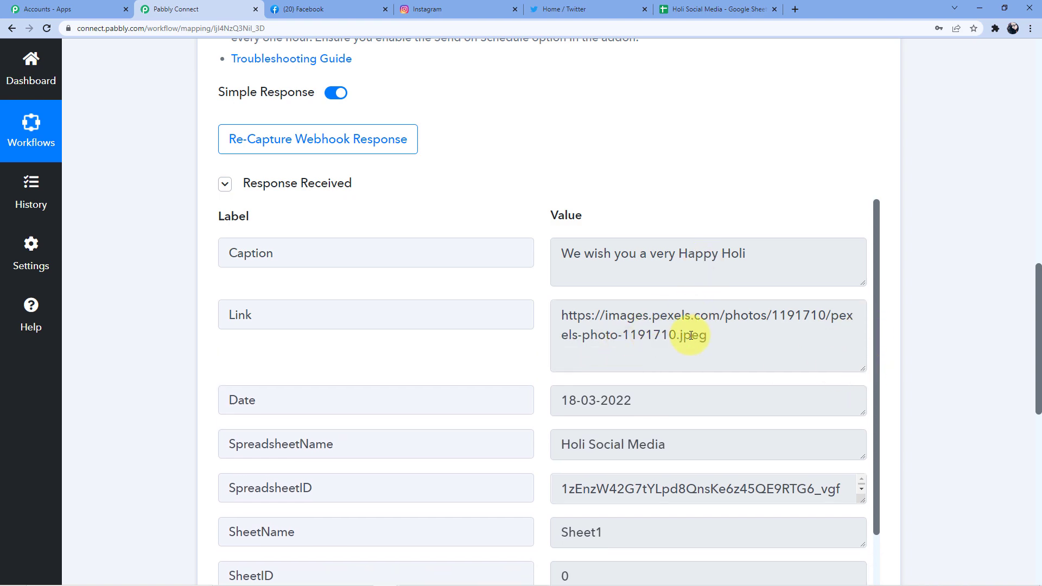
# - Search for Delay and choose Delay by Pabbly as the app for the workflow's second step
pyautogui.scroll(-10, 958, 199)
pyautogui.click(394, 188)
pyautogui.click(357, 248)
pyautogui.write('Delay')
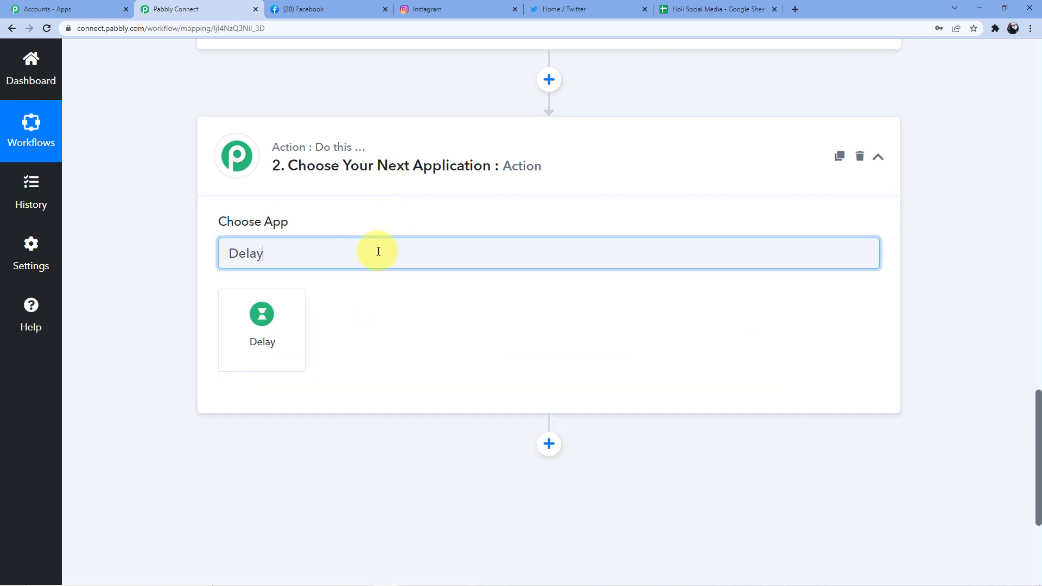
pyautogui.click(266, 333)
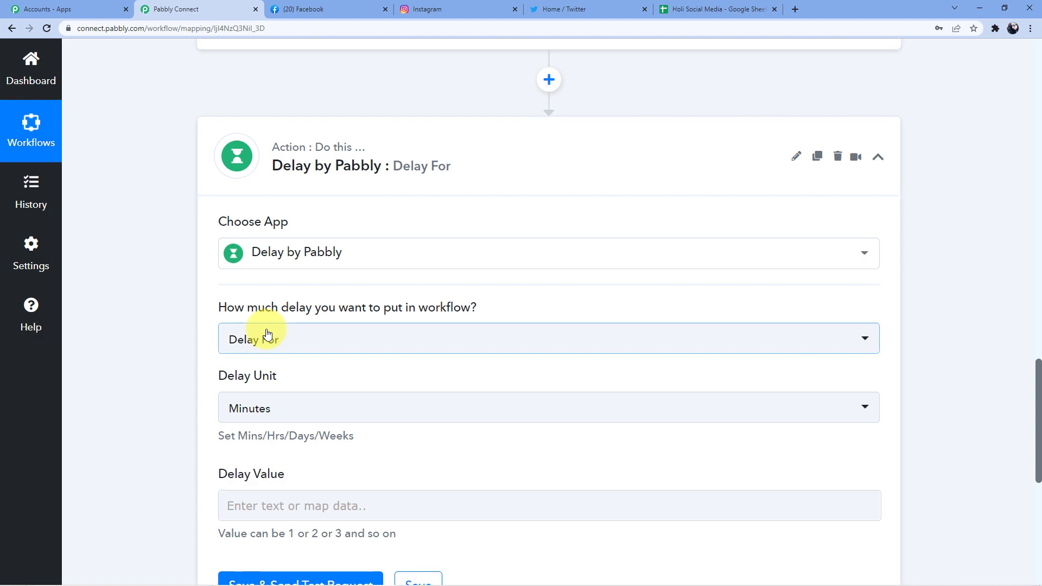
# - Set the delay type of the Delay by Pabbly action to Delay Until
pyautogui.scroll(-3, 298, 271)
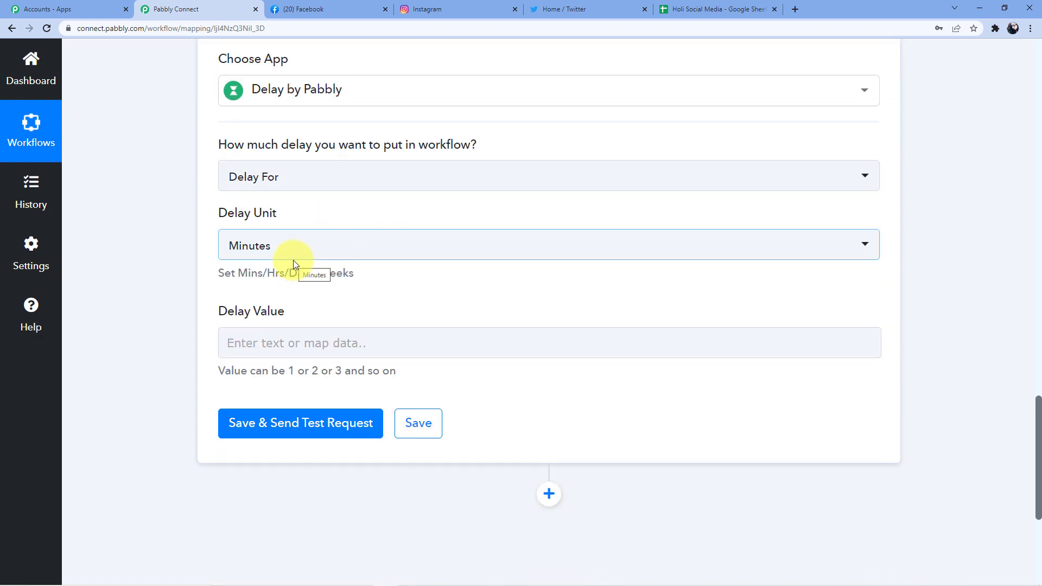
pyautogui.click(279, 175)
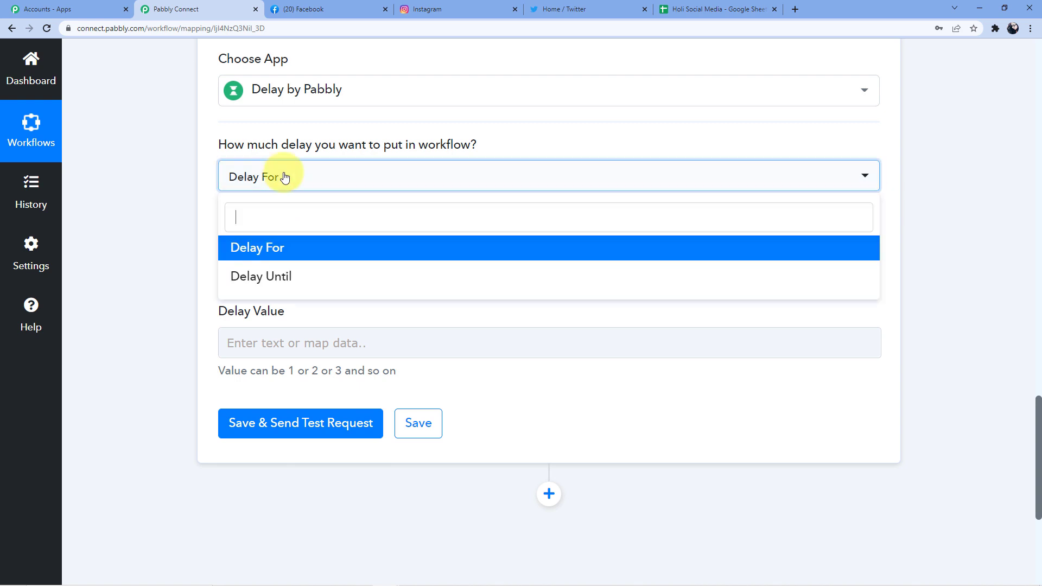
pyautogui.click(285, 277)
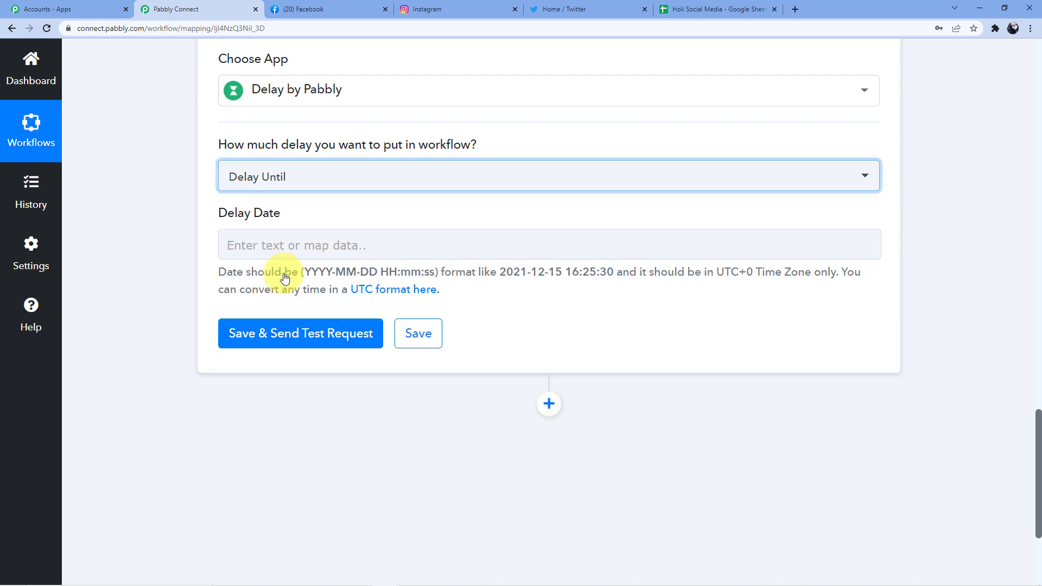
# - Map the Date value from the Google Sheets trigger into the Delay Date
pyautogui.click(304, 244)
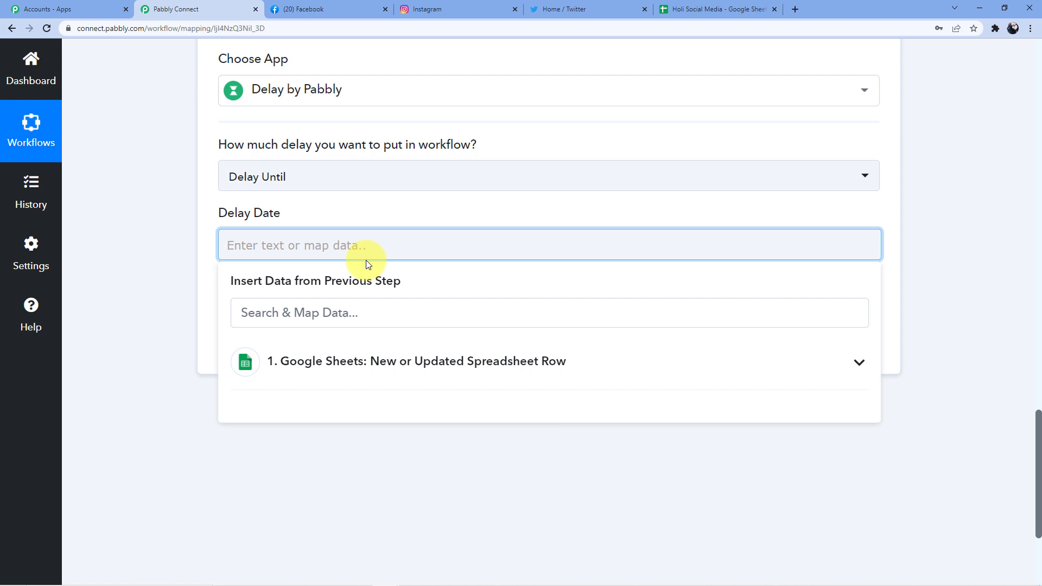
pyautogui.click(349, 361)
pyautogui.scroll(-1, 349, 375)
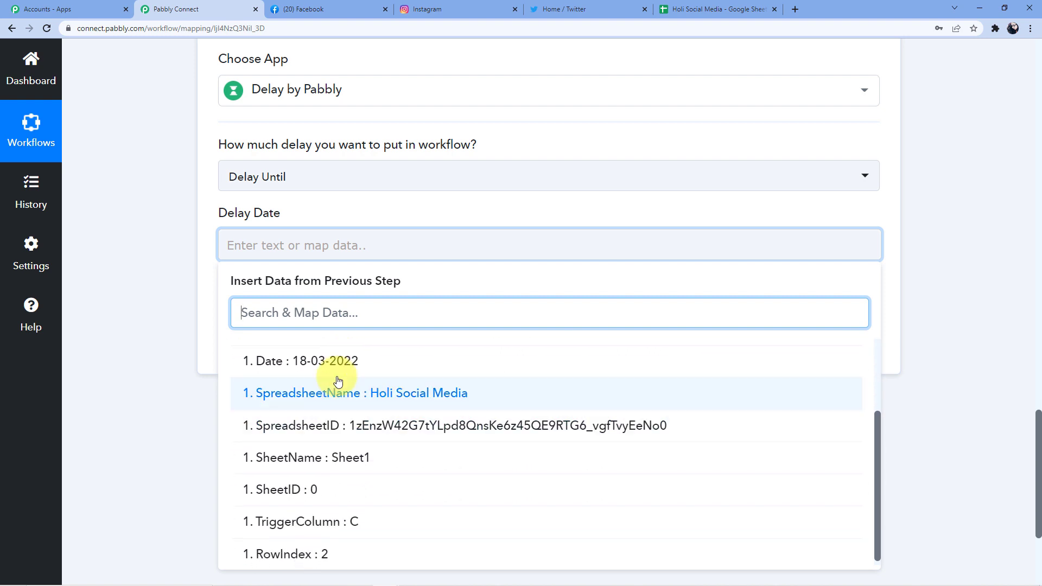
pyautogui.click(374, 363)
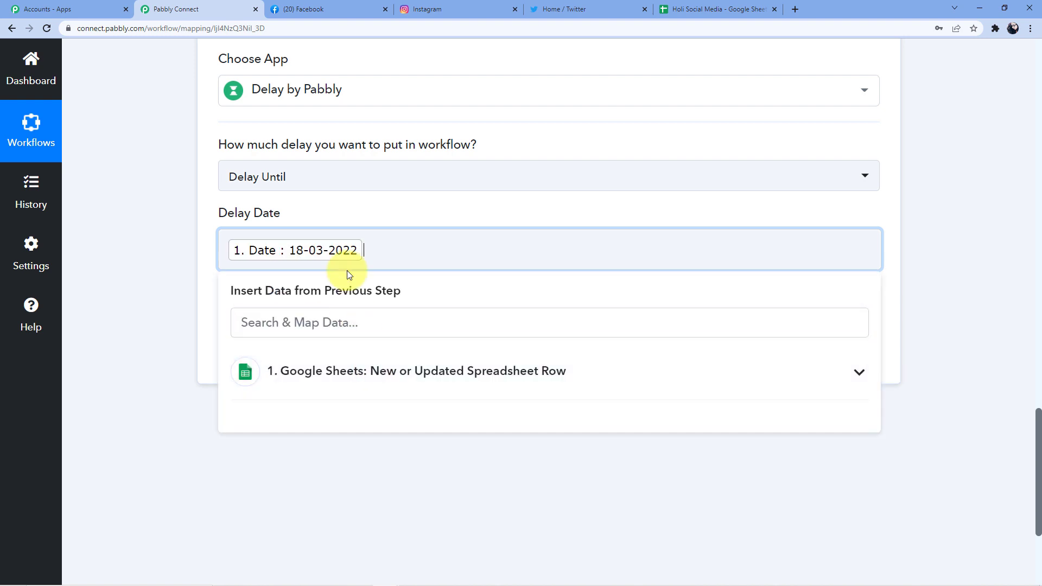
pyautogui.click(357, 210)
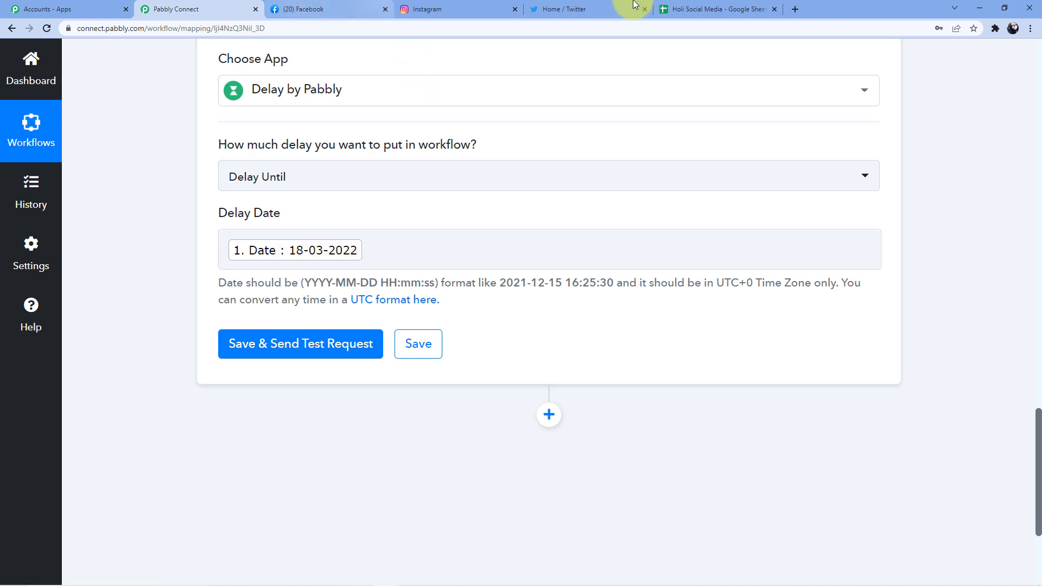
# - Close the add-on setup in the sheet and compare its Date format with the YYYY-MM-DD format required for the Delay Date
pyautogui.click(699, 5)
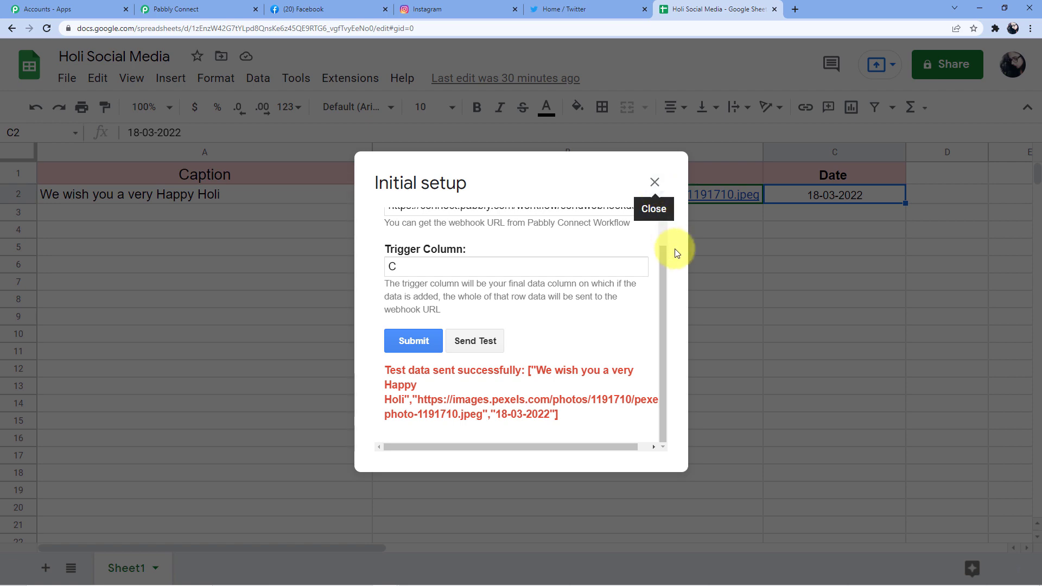
pyautogui.click(654, 183)
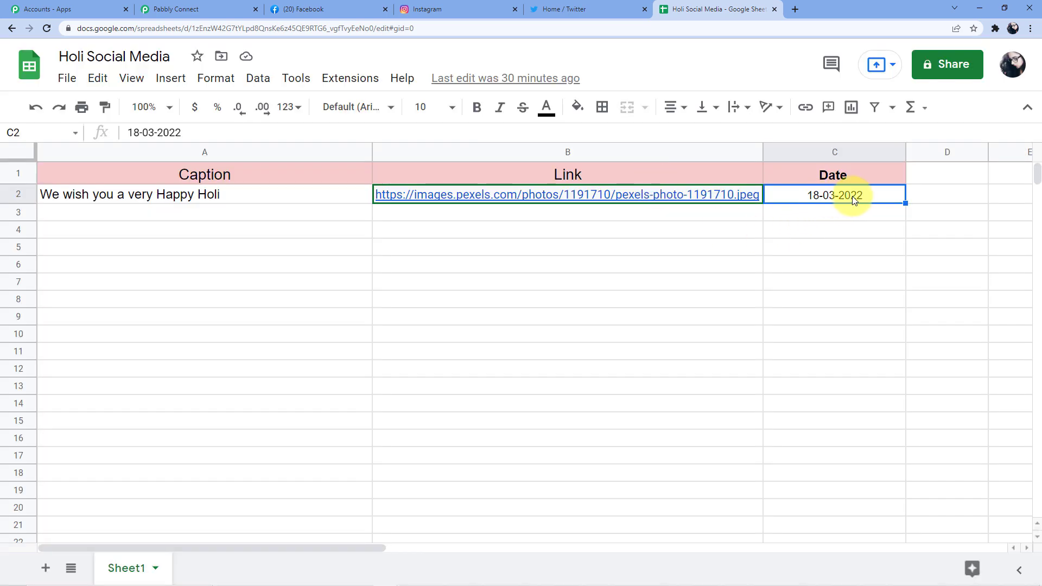
pyautogui.click(212, 8)
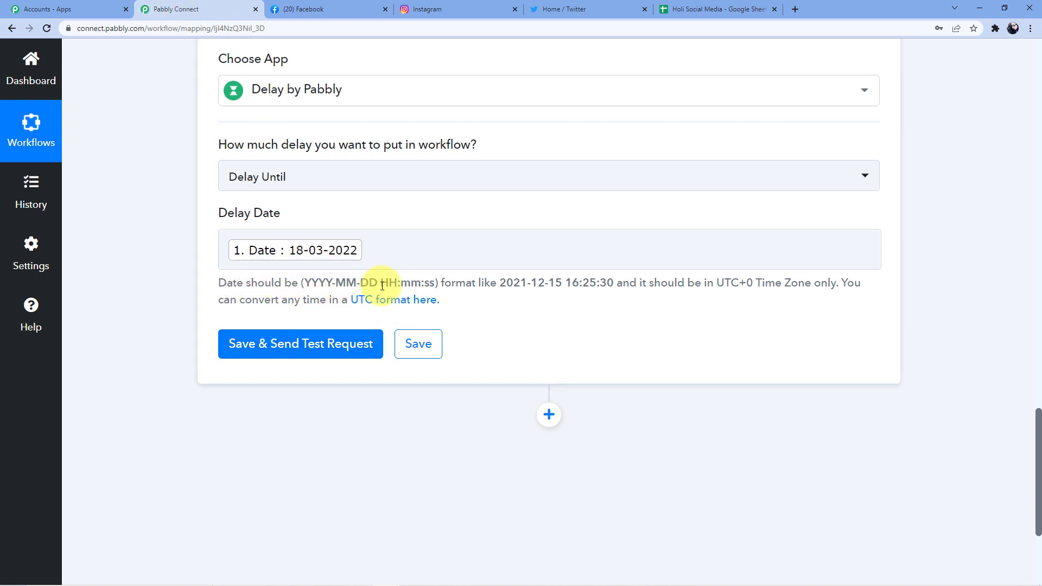
pyautogui.click(289, 257)
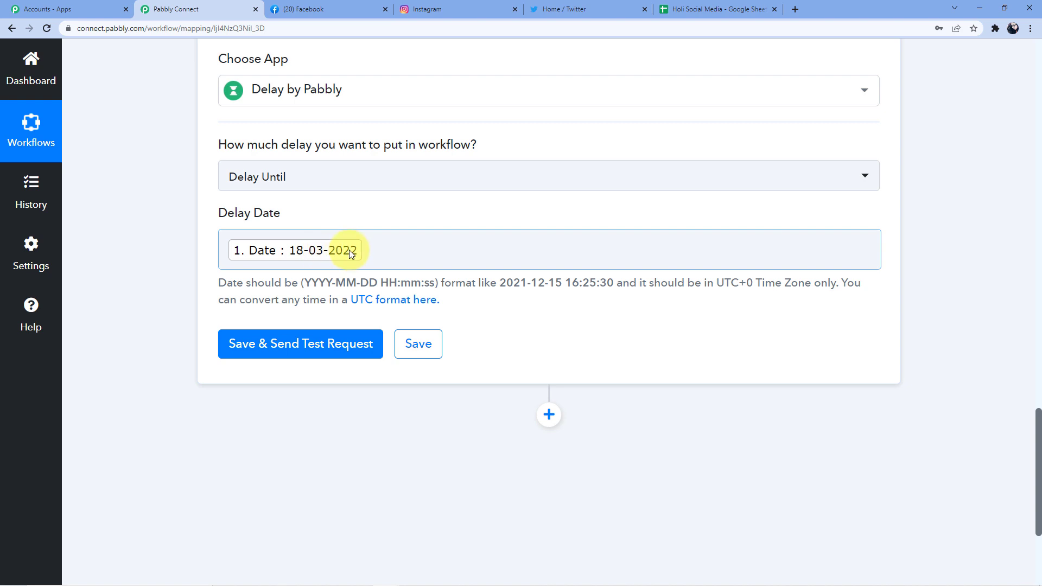
pyautogui.click(705, 9)
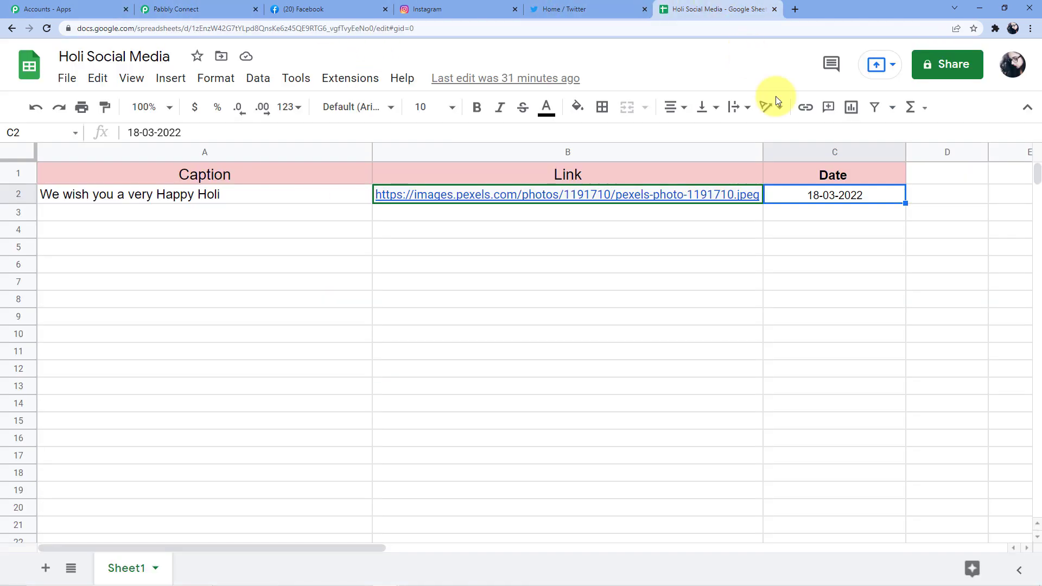
pyautogui.click(263, 5)
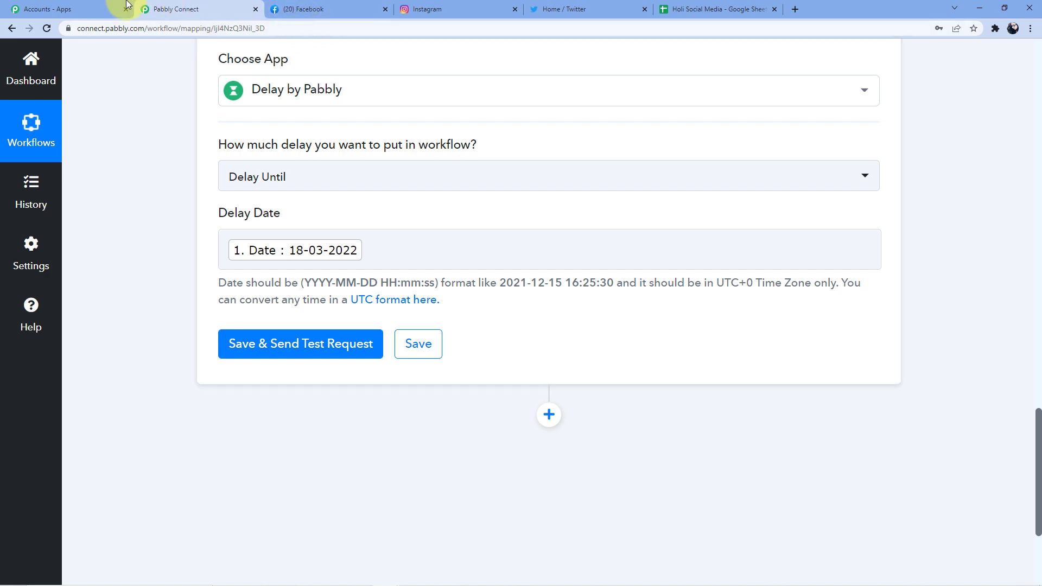
pyautogui.click(46, 8)
pyautogui.click(715, 8)
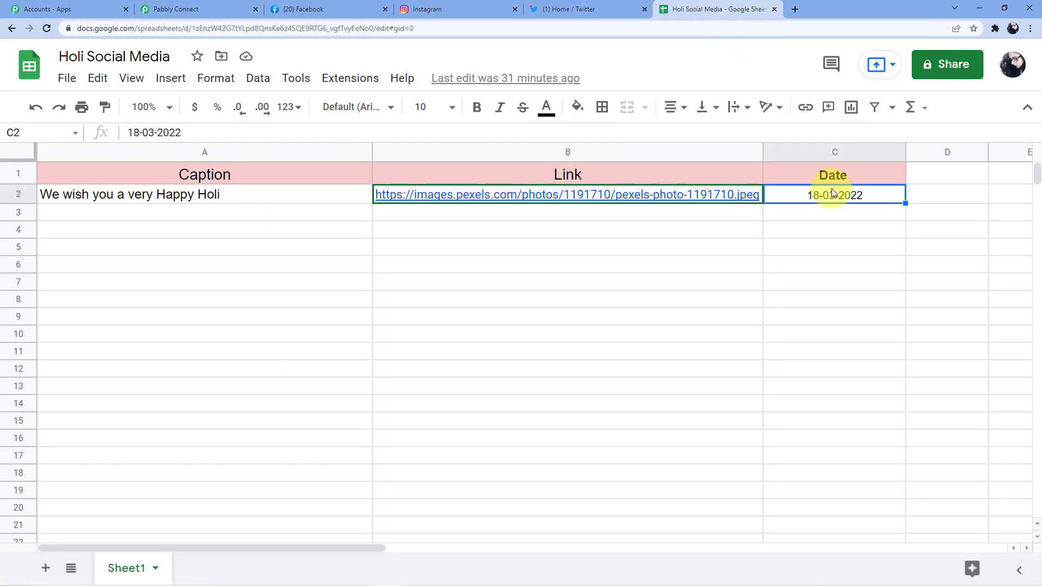
# - Replace the date in cell C2 with 2022-03-18 and return to the Pabbly Connect workflow
pyautogui.doubleClick(866, 200)
pyautogui.moveTo(864, 195); pyautogui.dragTo(816, 196)
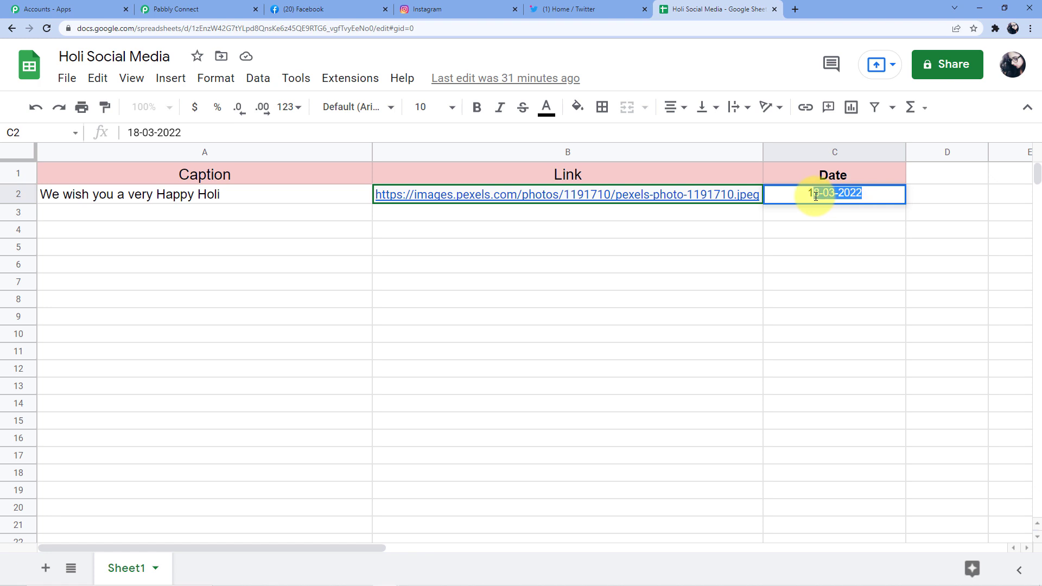
pyautogui.press('BackSpace')
pyautogui.press('BackSpace')
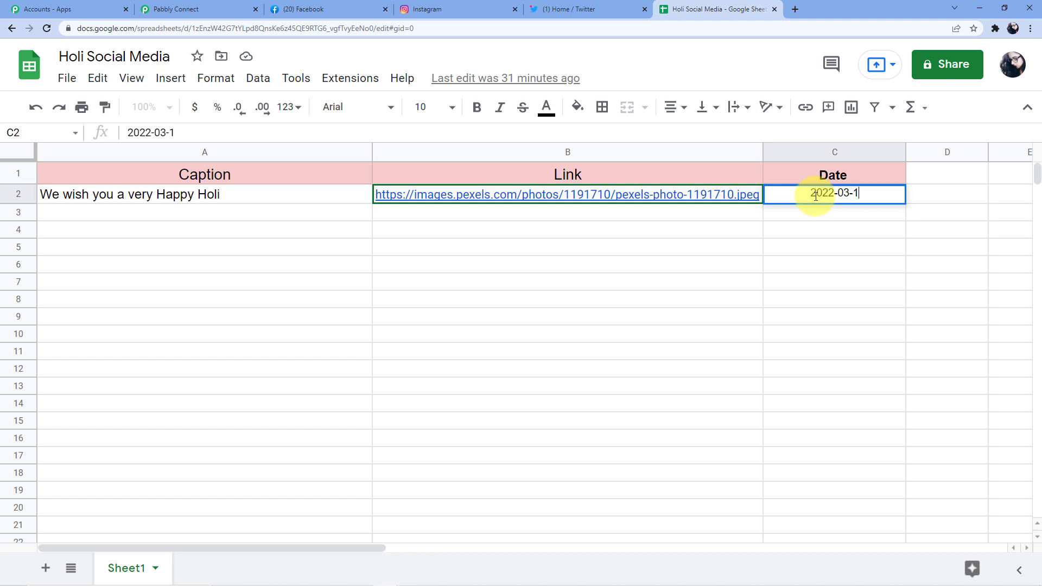
pyautogui.click(658, 215)
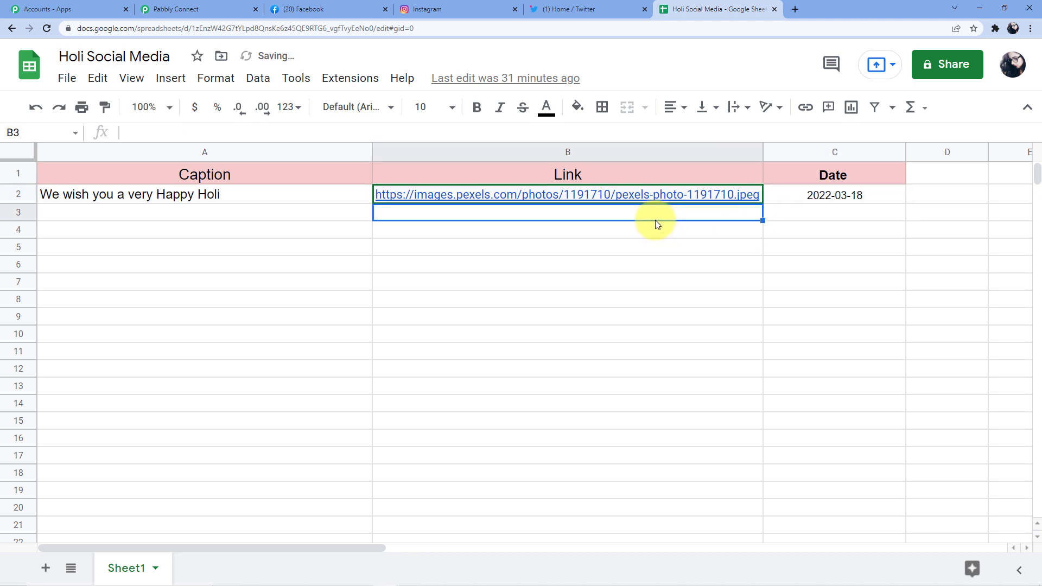
pyautogui.click(202, 6)
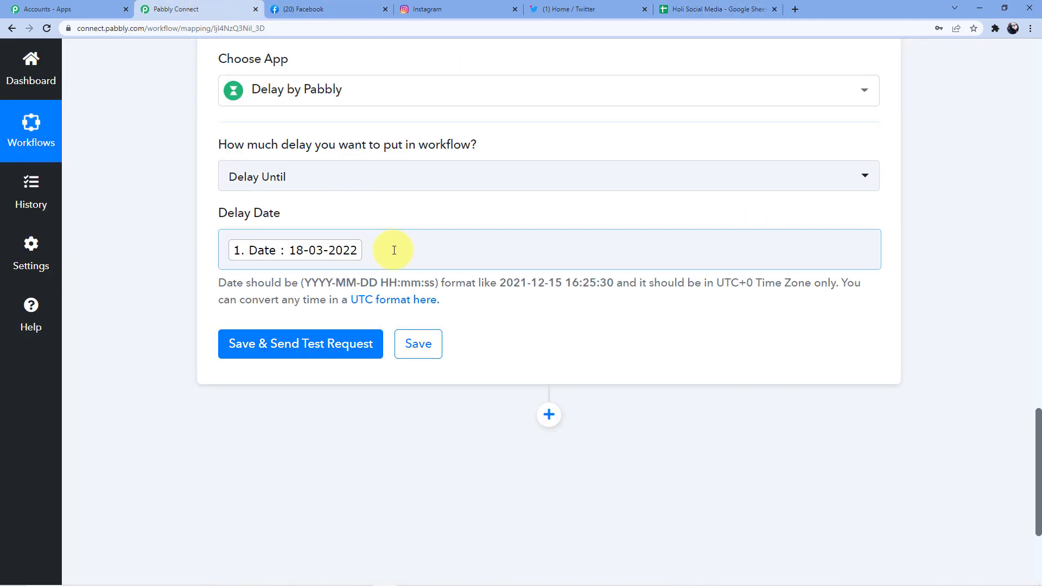
# - Start re-capturing the webhook response in the Google Sheets trigger of the workflow
pyautogui.scroll(15, 394, 256)
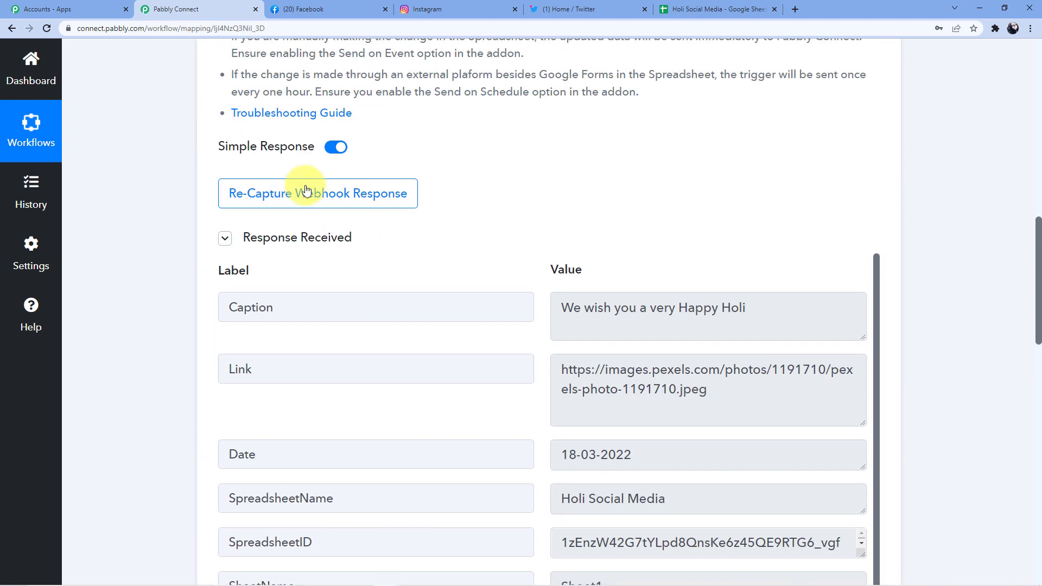
pyautogui.click(306, 194)
pyautogui.click(478, 392)
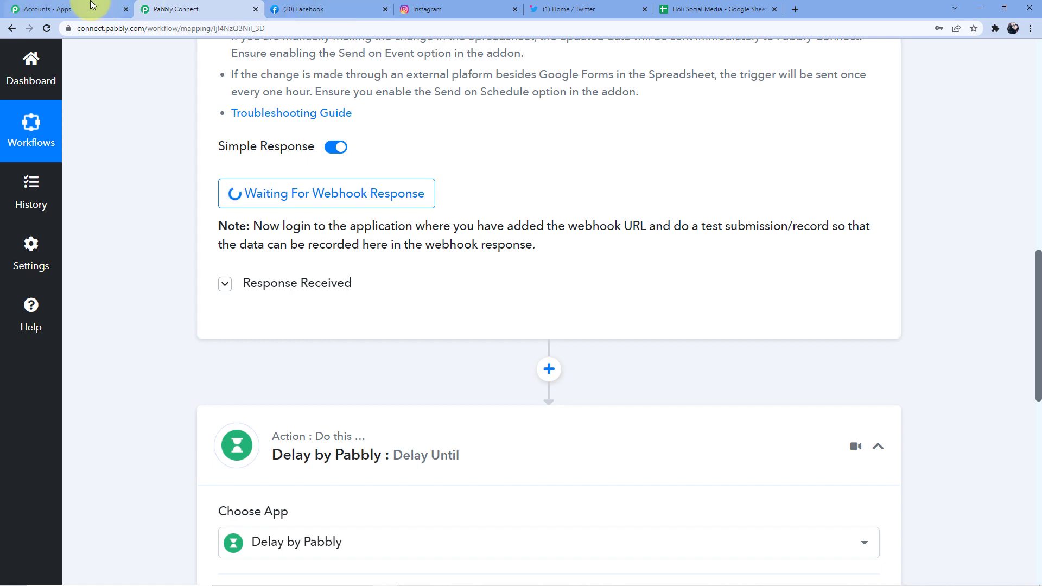
# - Switch to the Holi Social Media sheet and resubmit the Pabbly Connect Webhooks initial setup with C as the trigger column
pyautogui.click(700, 9)
pyautogui.click(348, 78)
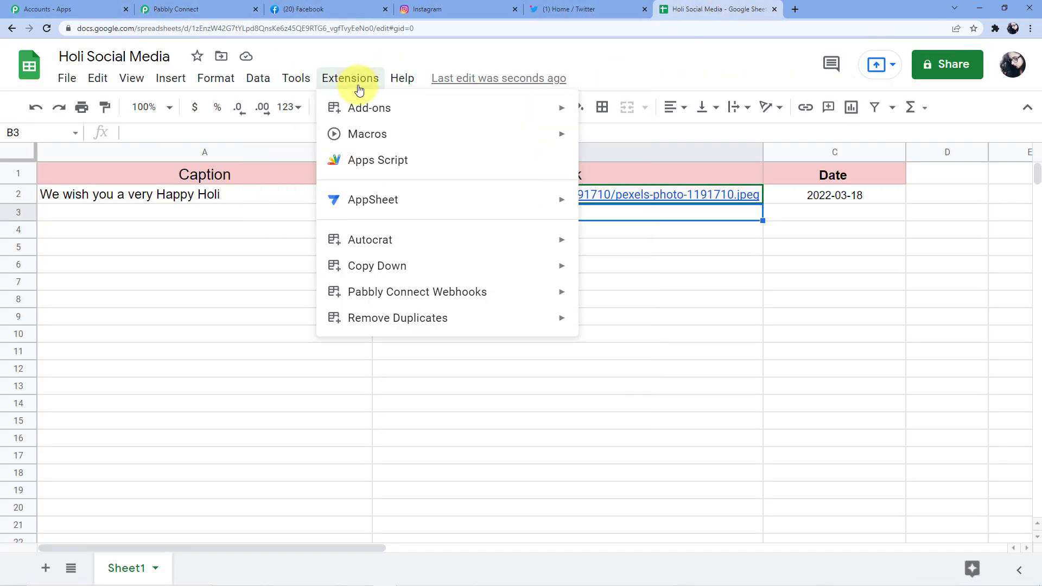
pyautogui.moveTo(477, 293)
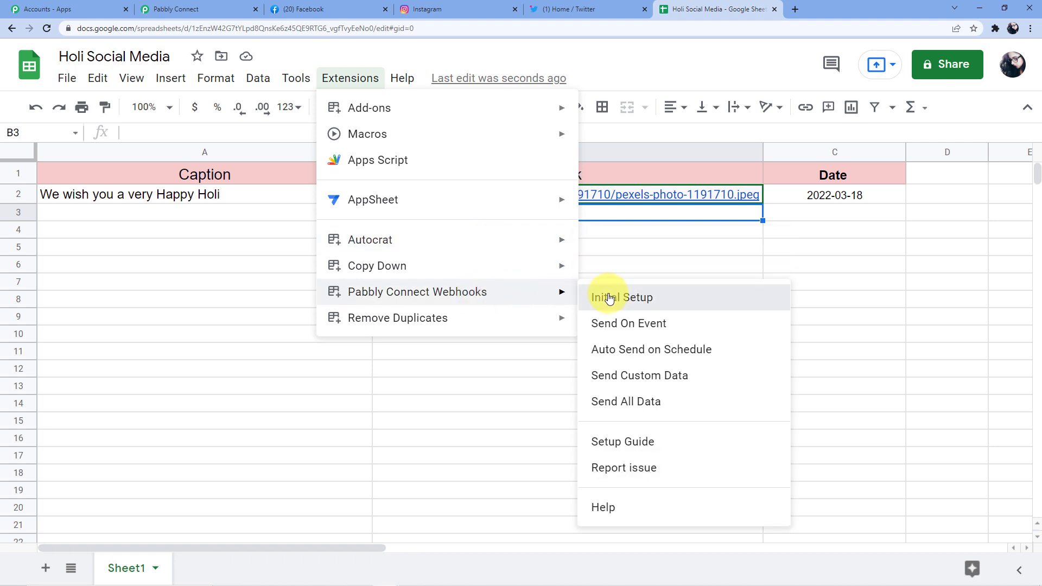
pyautogui.click(610, 299)
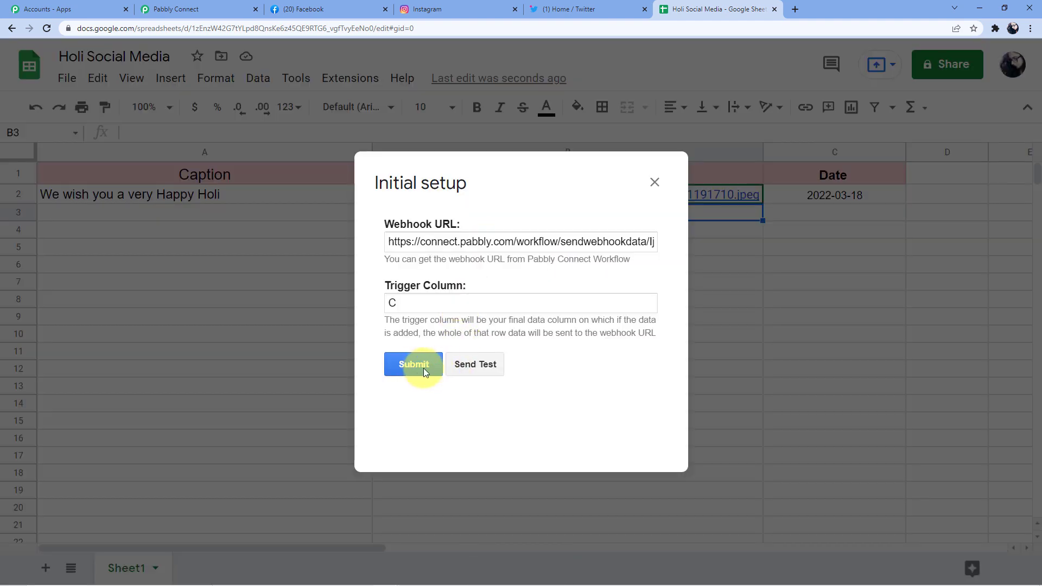
pyautogui.click(415, 369)
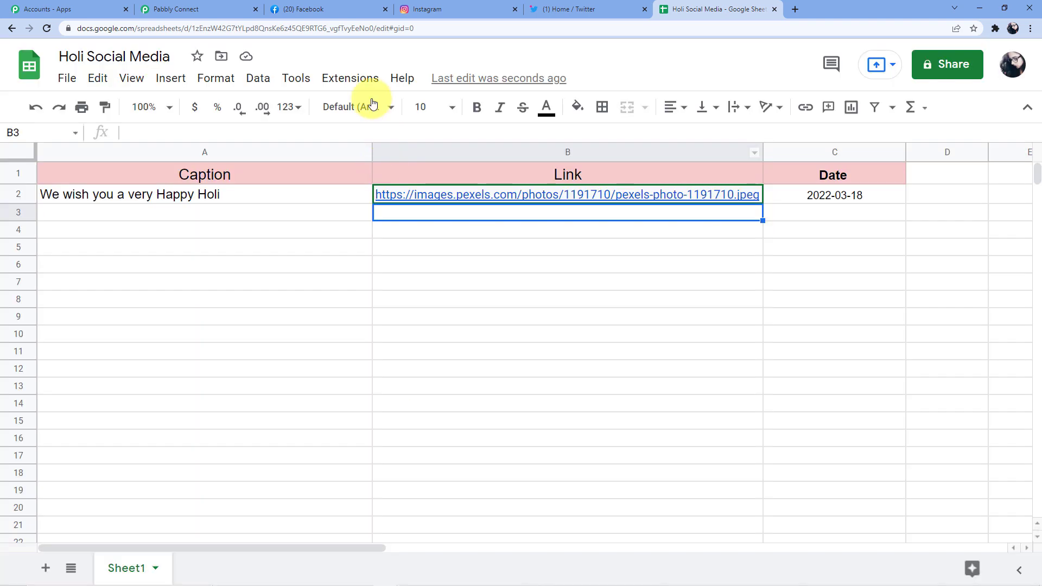
# - Reopen the Pabbly Connect Webhooks initial setup and send the test data to the webhook
pyautogui.click(350, 78)
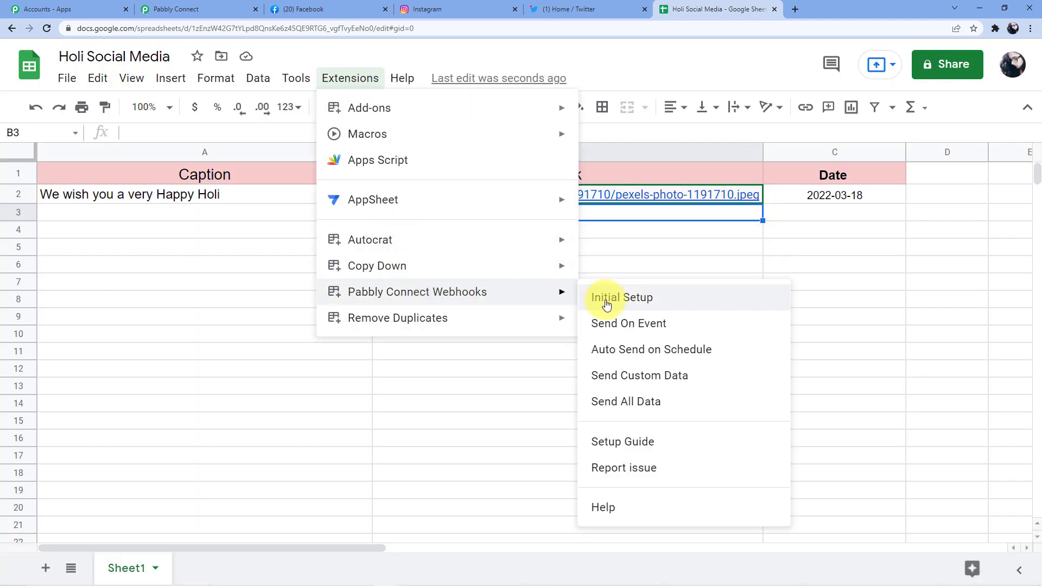
pyautogui.click(609, 303)
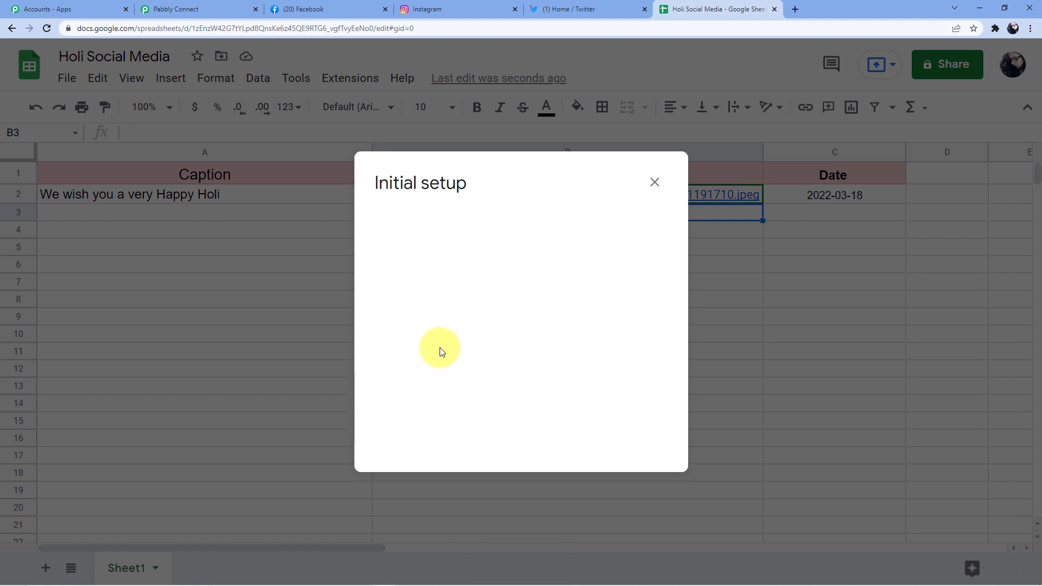
pyautogui.click(482, 370)
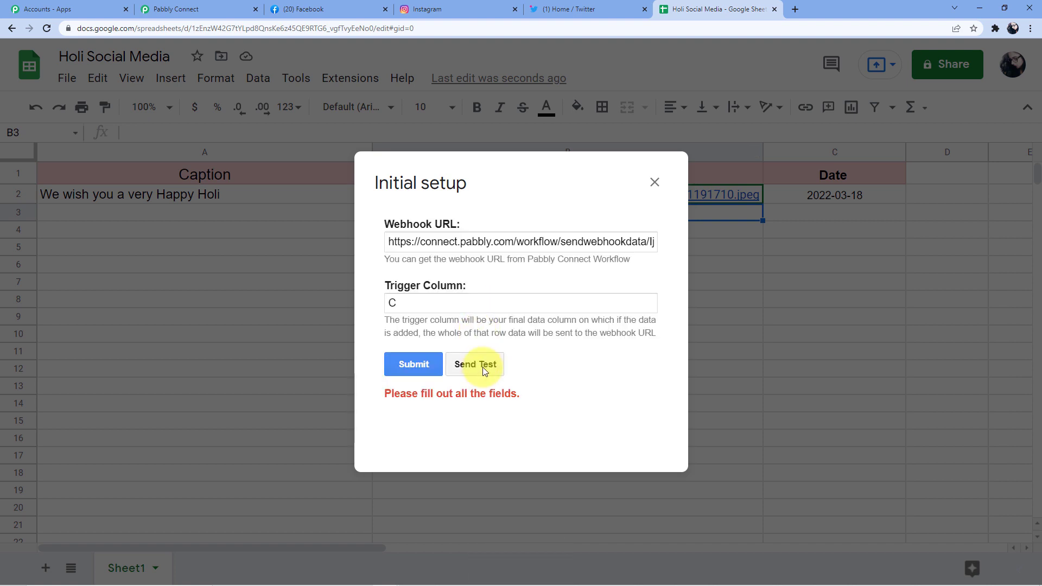
pyautogui.click(487, 365)
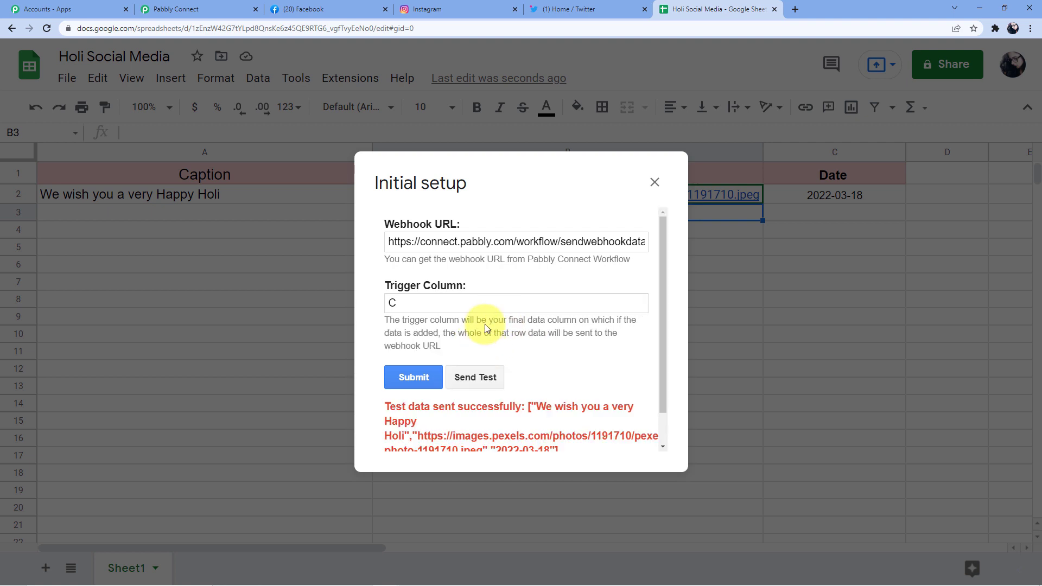
pyautogui.scroll(-1, 484, 342)
# - Return to the Pabbly Connect workflow and check the Date value in the trigger's received response
pyautogui.click(182, 7)
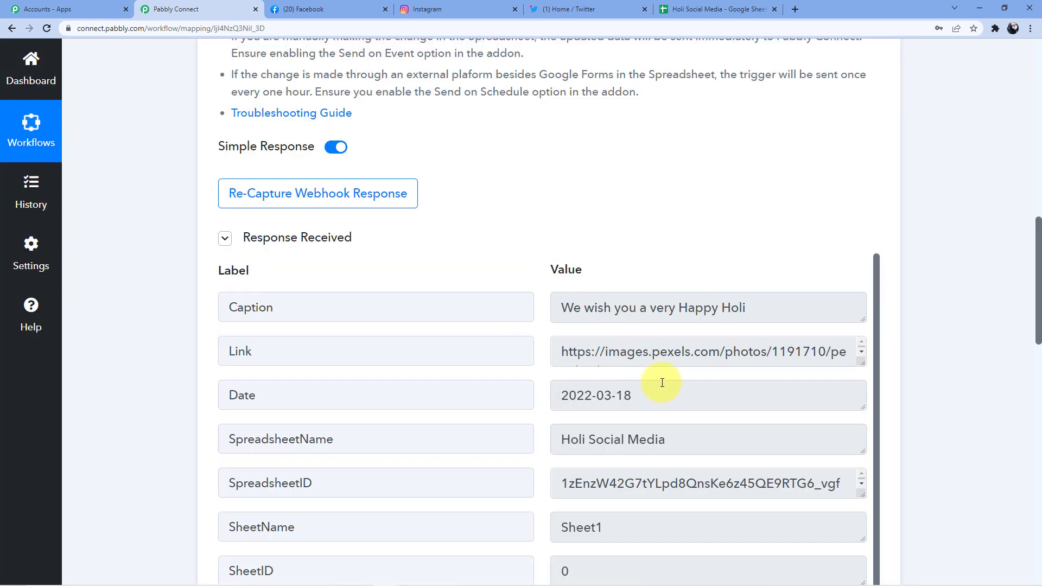
pyautogui.scroll(-1, 654, 390)
pyautogui.moveTo(561, 368); pyautogui.dragTo(636, 367)
# - Remove the outdated Date mapping from the Delay Date and try to map the Google Sheets data again
pyautogui.scroll(-15, 685, 198)
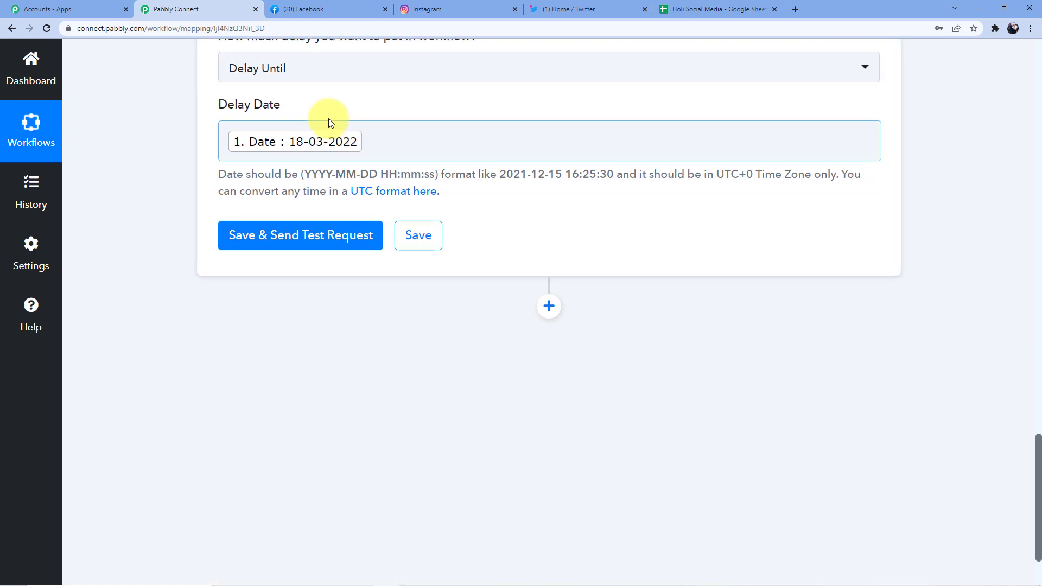
pyautogui.click(311, 147)
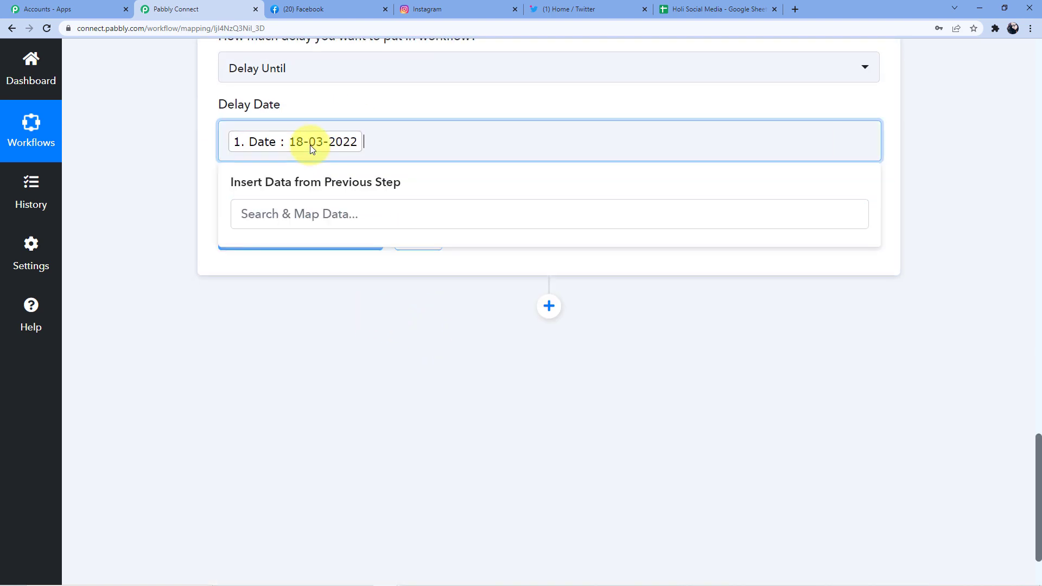
pyautogui.press('BackSpace')
pyautogui.scroll(5, 350, 210)
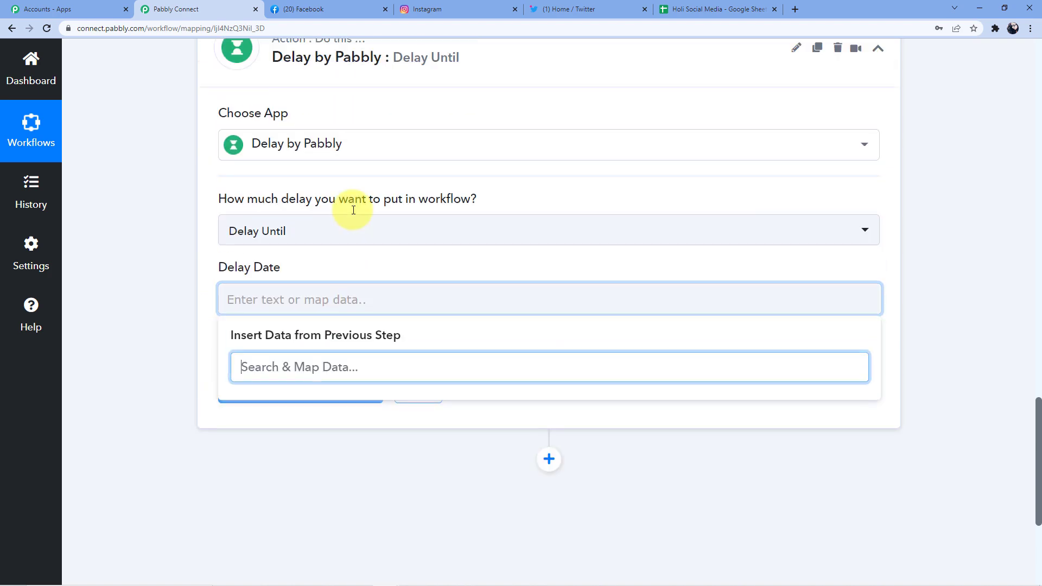
pyautogui.scroll(-5, 353, 213)
pyautogui.click(301, 182)
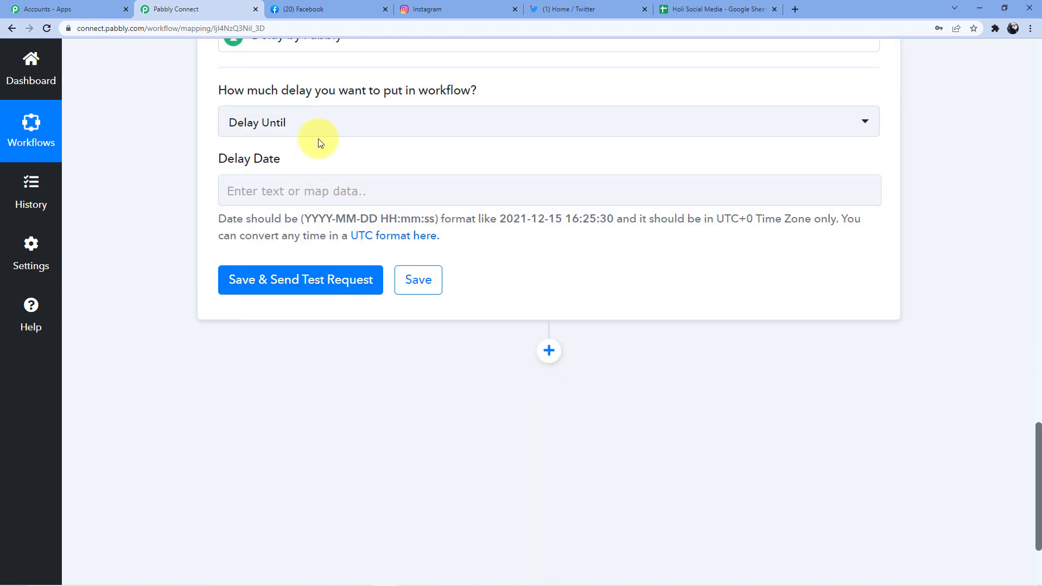
pyautogui.click(301, 182)
pyautogui.scroll(5, 331, 206)
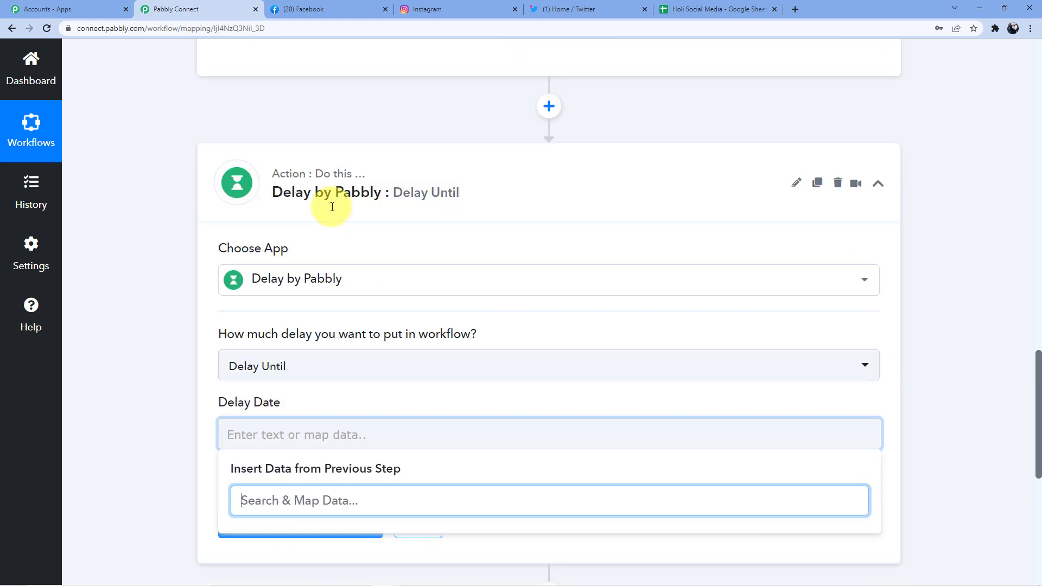
pyautogui.scroll(-3, 332, 207)
pyautogui.click(216, 205)
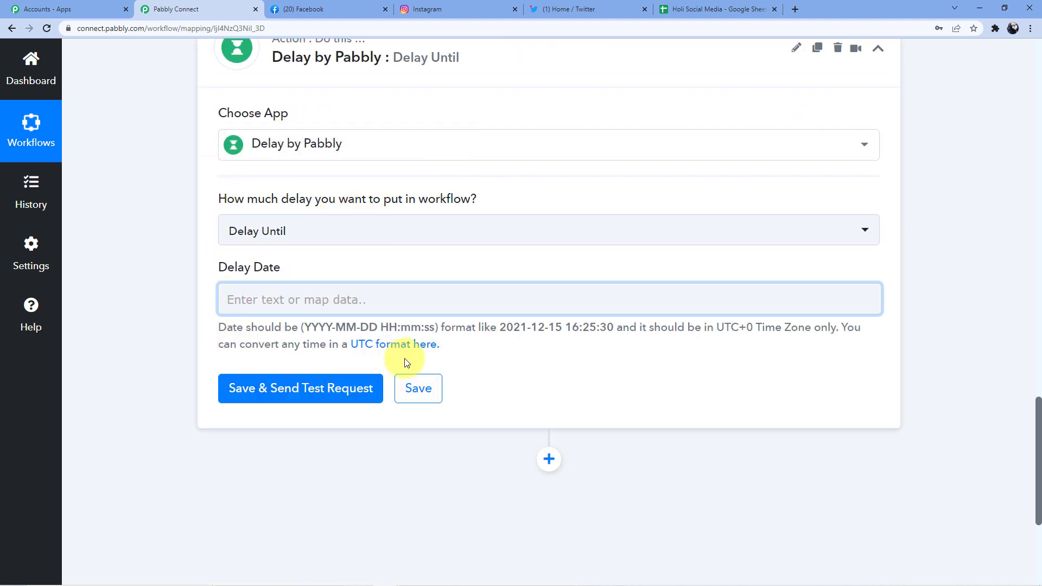
# - Delete the Delay by Pabbly action step from the workflow and confirm the deletion
pyautogui.scroll(2, 723, 239)
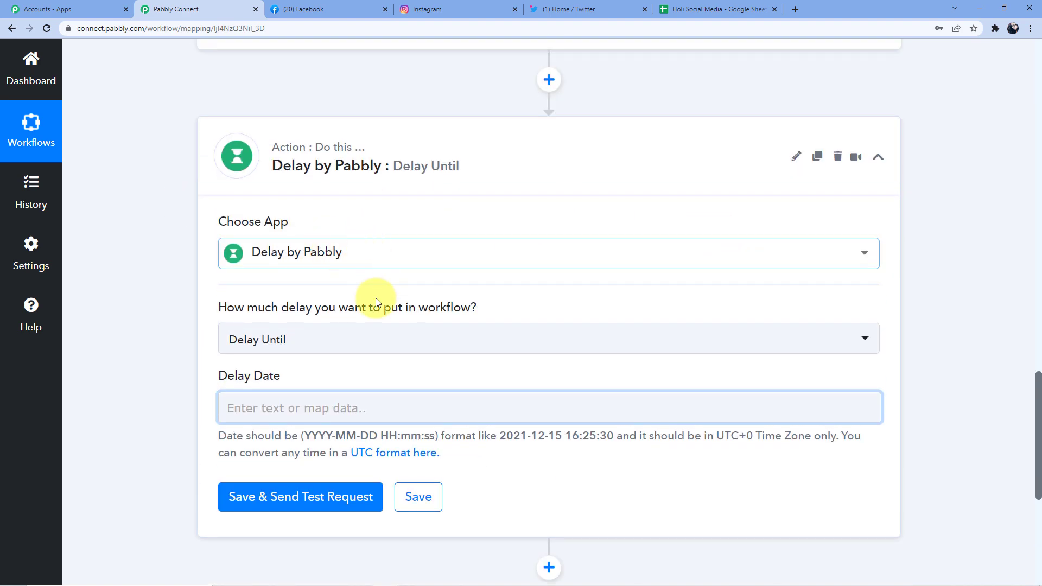
pyautogui.click(837, 156)
pyautogui.click(487, 353)
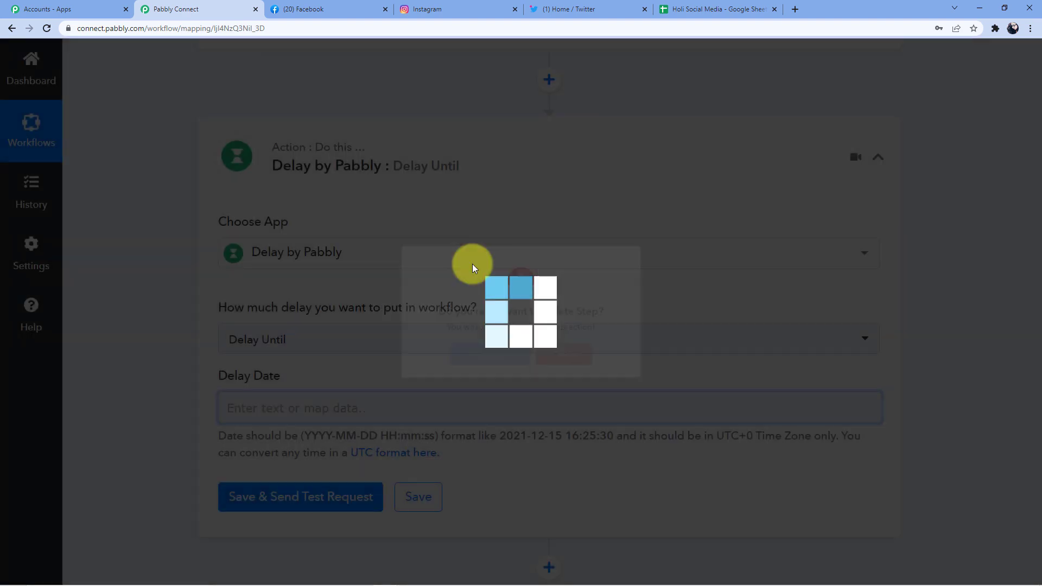
# - Add a new action step after the Google Sheets trigger and choose Delay by Pabbly as its app
pyautogui.click(528, 391)
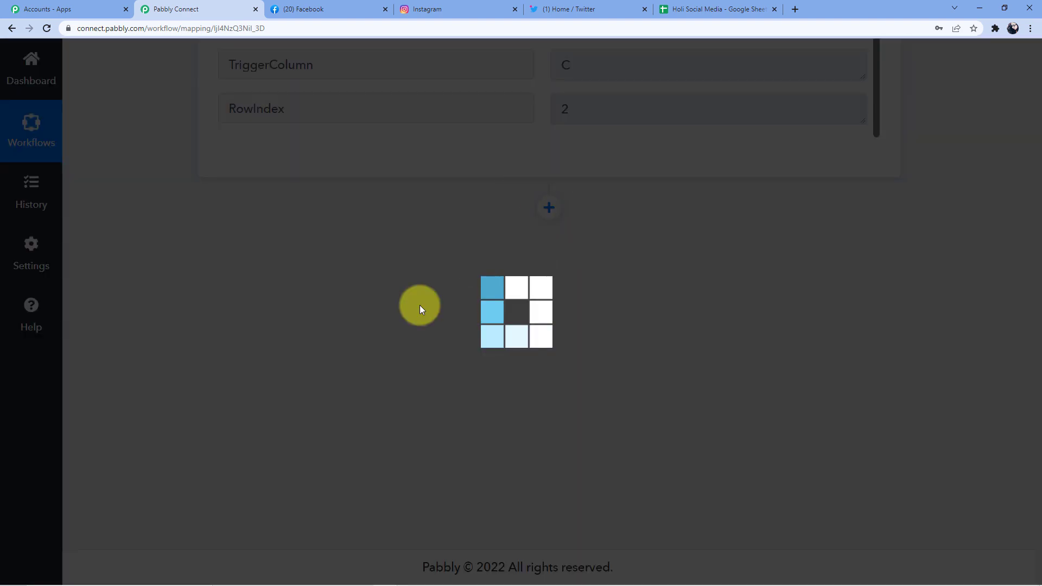
pyautogui.click(325, 376)
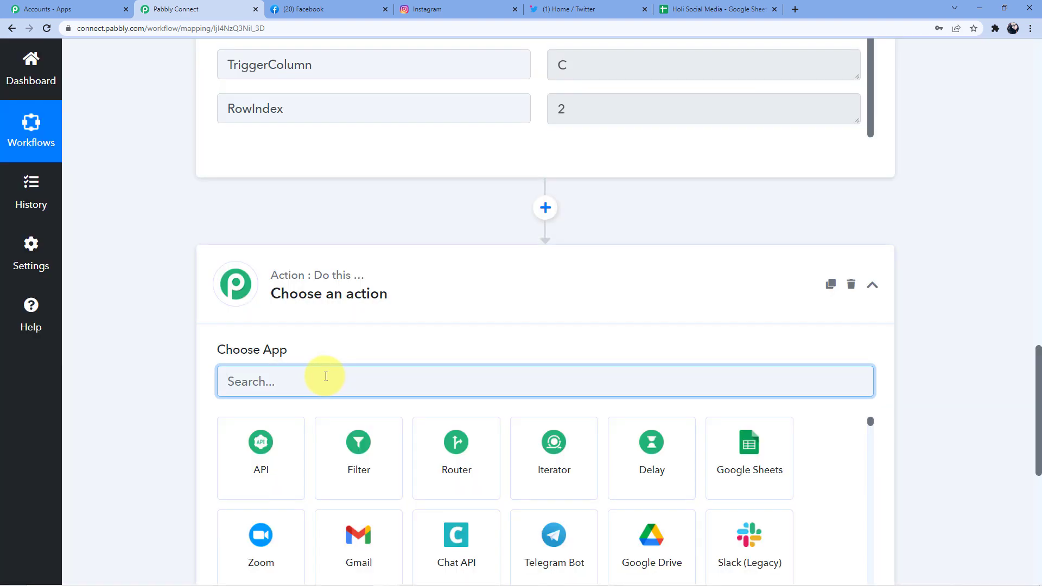
pyautogui.write('DEe3l')
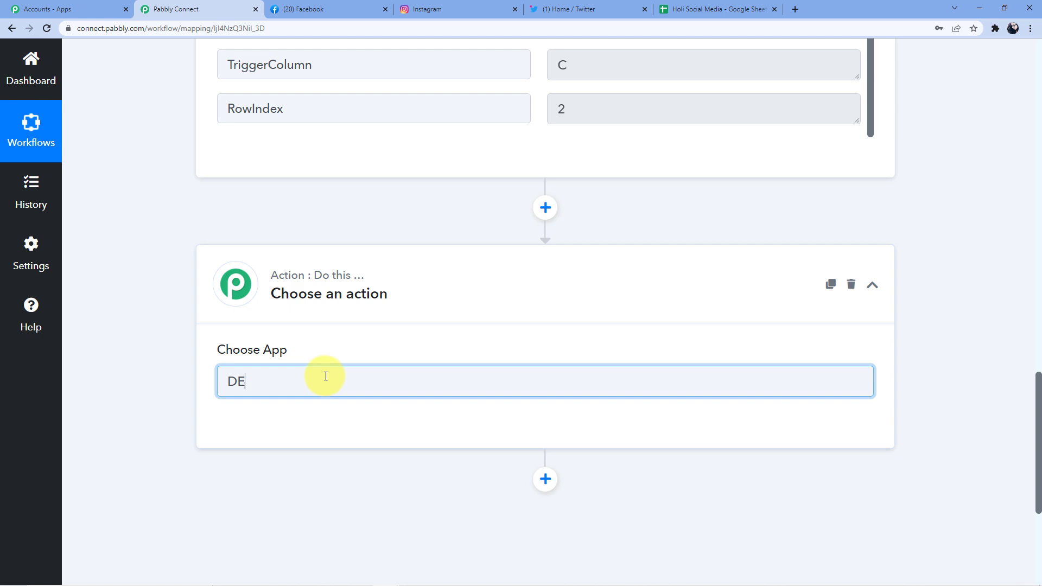
pyautogui.press('BackSpace')
pyautogui.press('BackSpace')
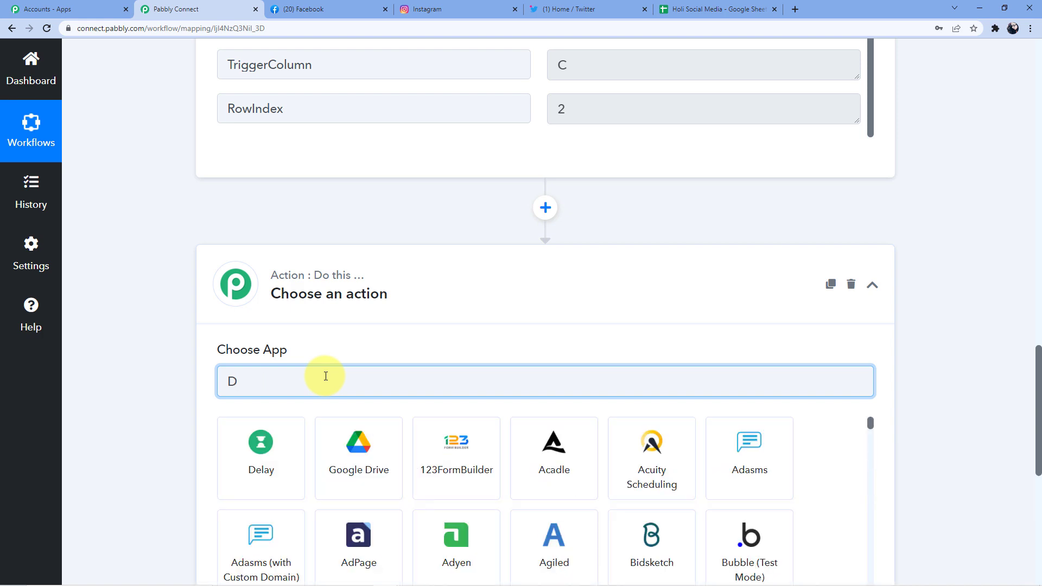
pyautogui.write('ELAY')
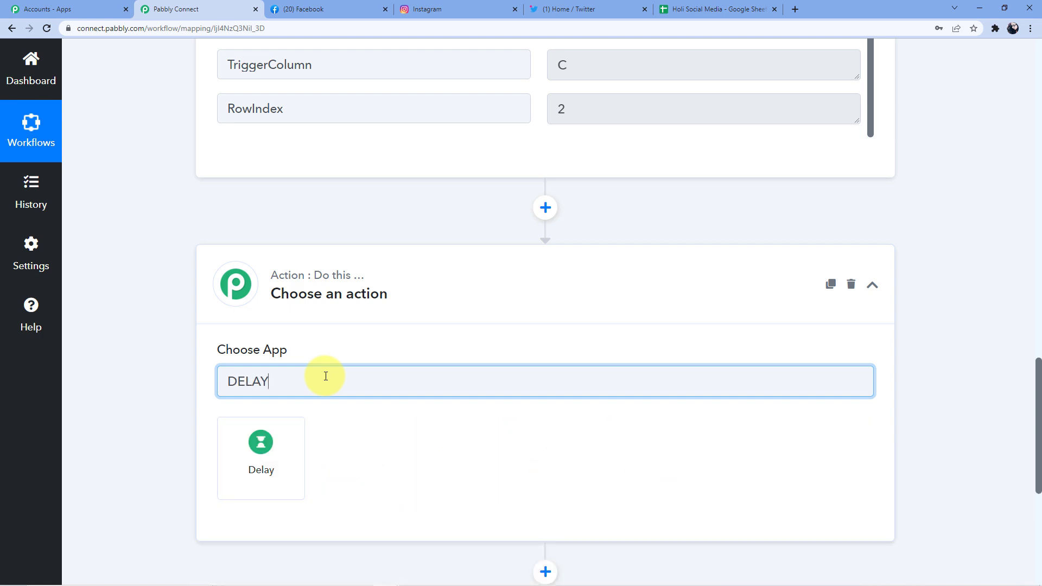
pyautogui.click(269, 441)
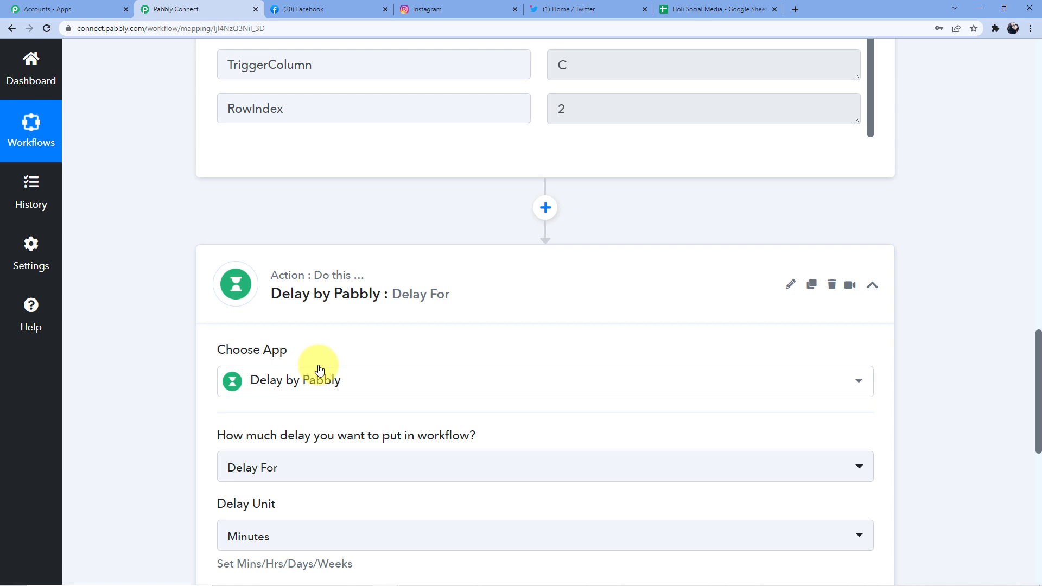
# - Set the new delay action to Delay Until and map the Date from the Google Sheets trigger into the Delay Date
pyautogui.scroll(-4, 291, 301)
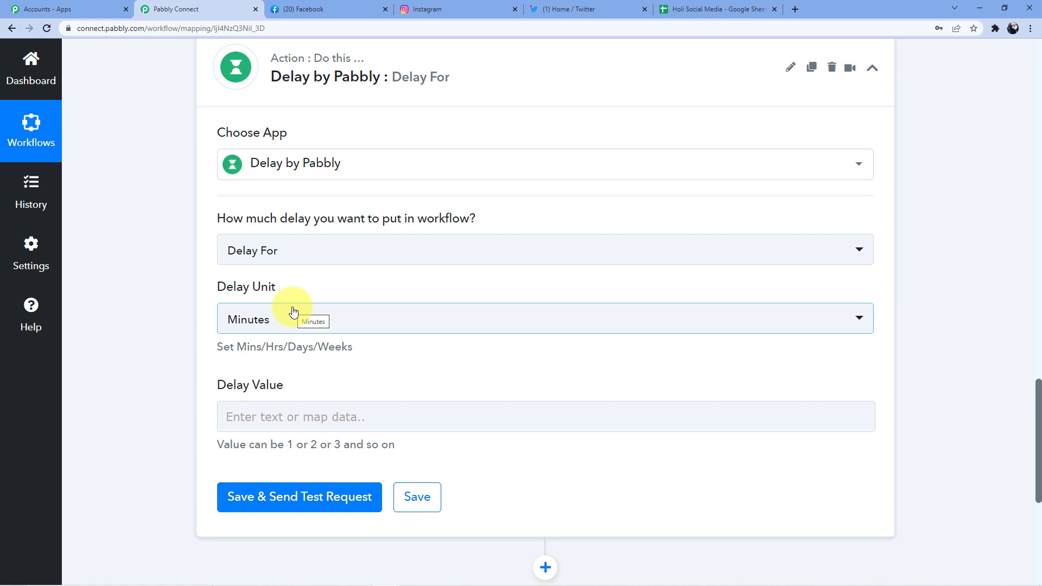
pyautogui.click(260, 250)
pyautogui.click(274, 349)
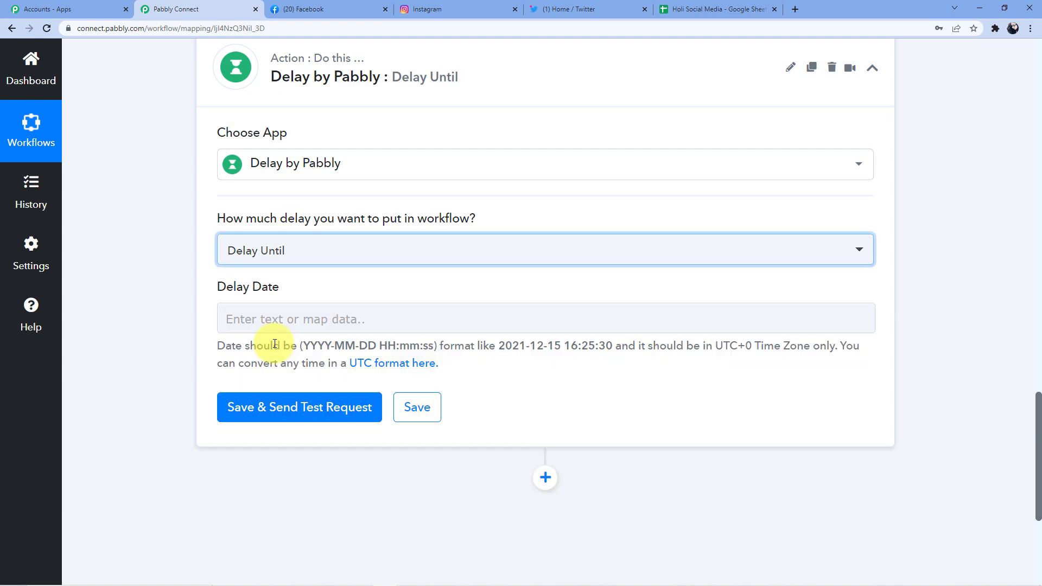
pyautogui.click(278, 319)
pyautogui.click(400, 428)
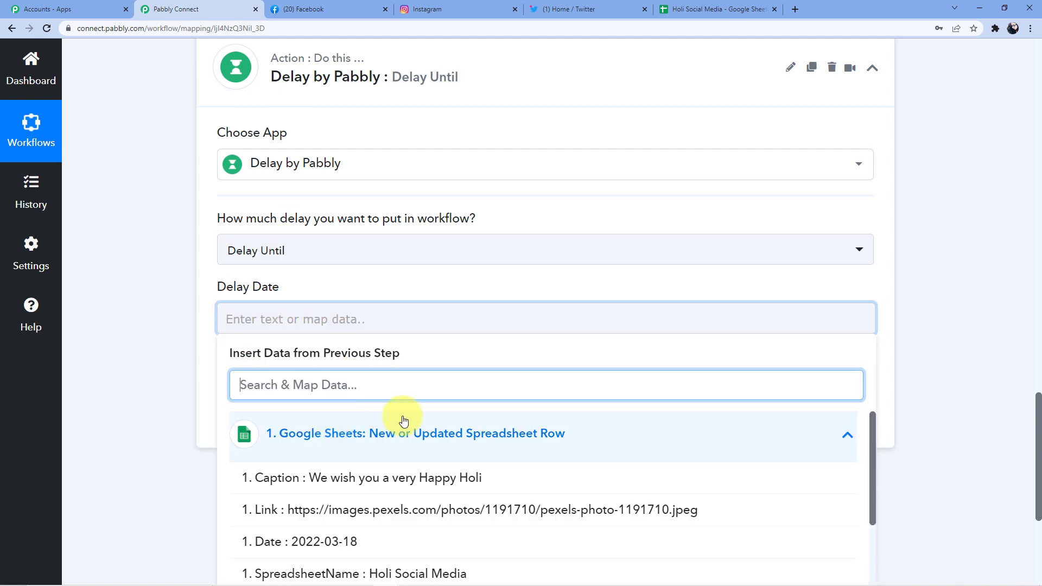
pyautogui.scroll(-2, 374, 451)
pyautogui.click(324, 440)
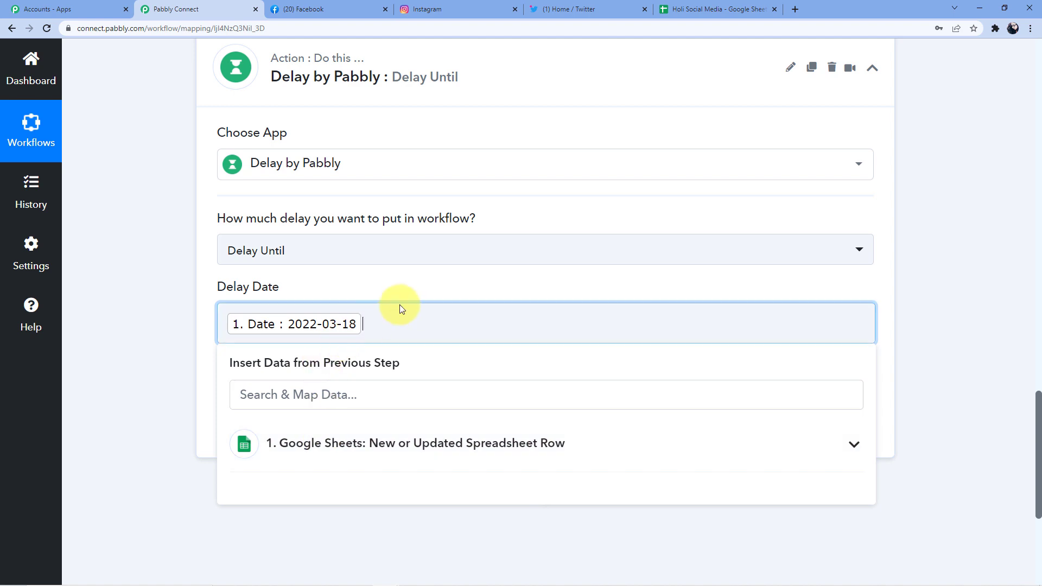
# - Copy the example time 16:25:30 from the format hint after the mapped Date in Delay Date and change it to 04:30:30
pyautogui.click(295, 349)
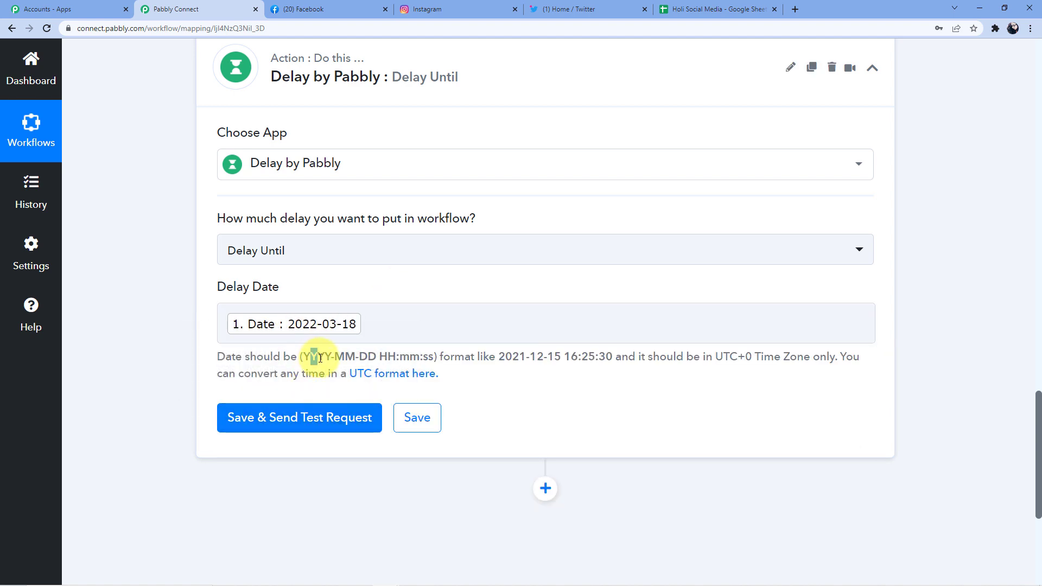
pyautogui.click(399, 326)
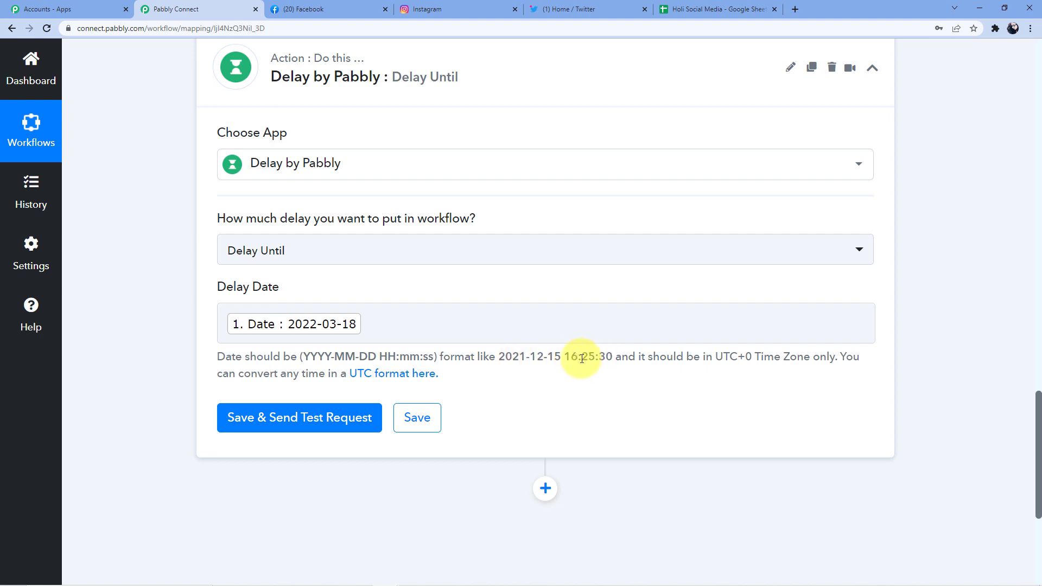
pyautogui.click(438, 317)
pyautogui.click(493, 275)
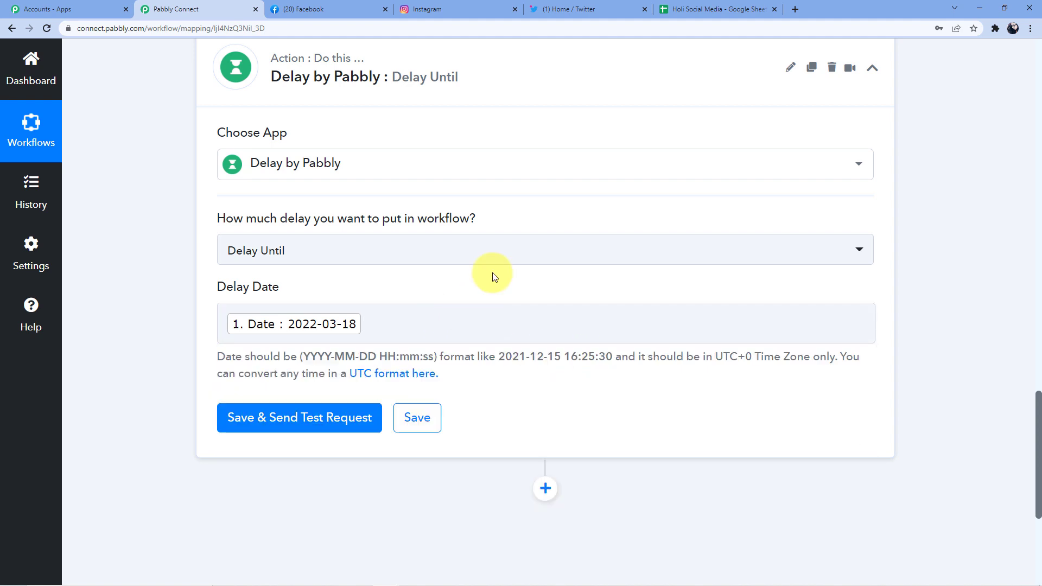
pyautogui.moveTo(564, 357); pyautogui.dragTo(612, 360)
pyautogui.rightClick(609, 360)
pyautogui.click(624, 363)
pyautogui.click(469, 326)
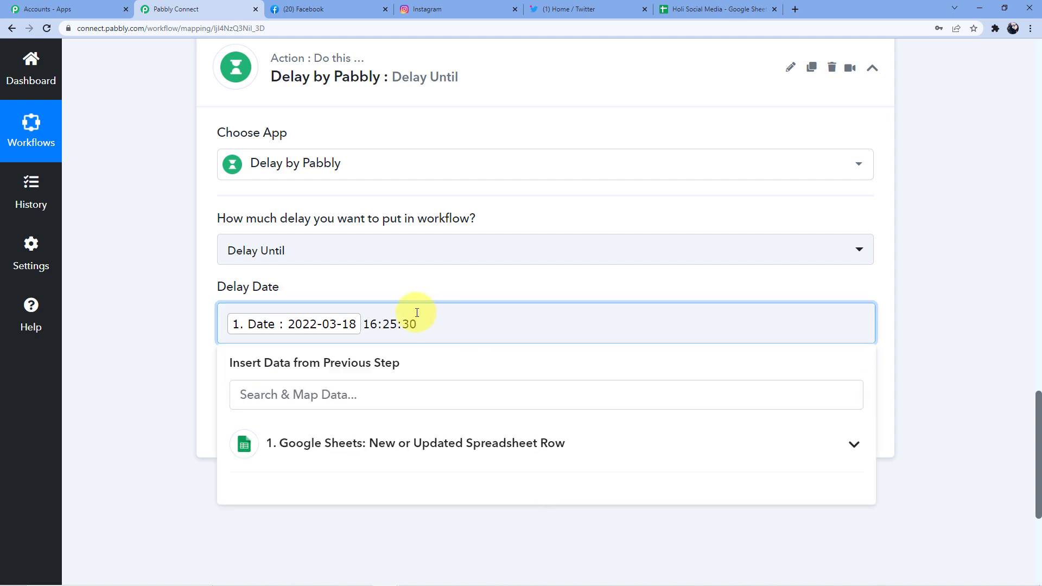
pyautogui.click(423, 292)
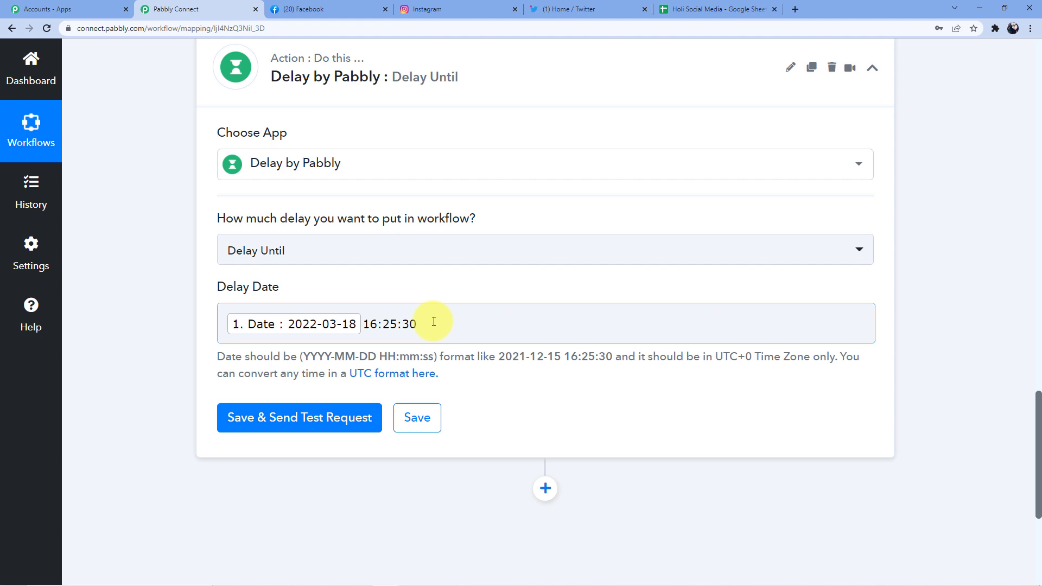
pyautogui.click(378, 325)
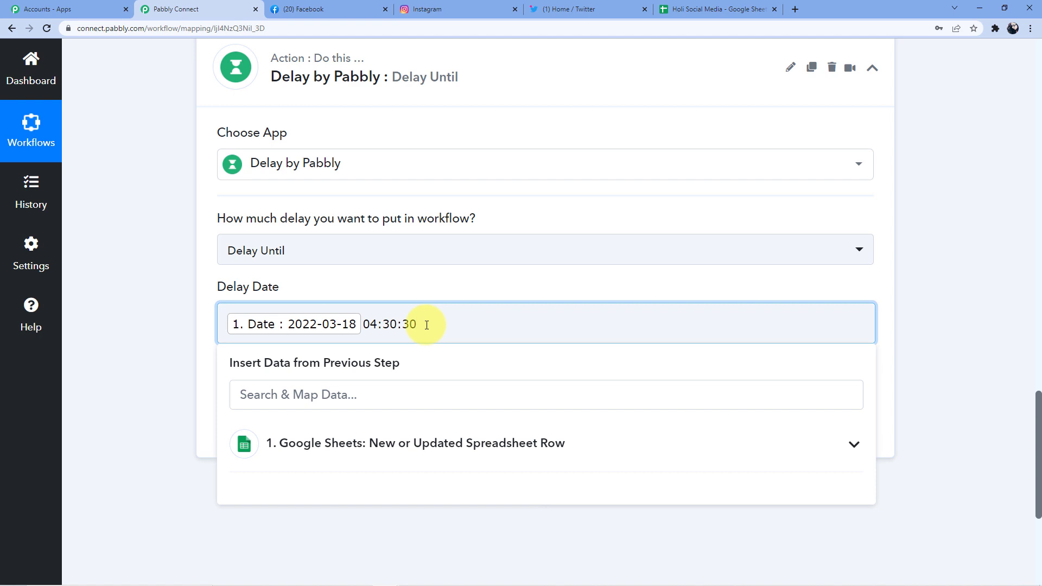
# - Set the time after the mapped Date in Delay Date to 04:30:00, save the delay step and send a test request
pyautogui.click(440, 287)
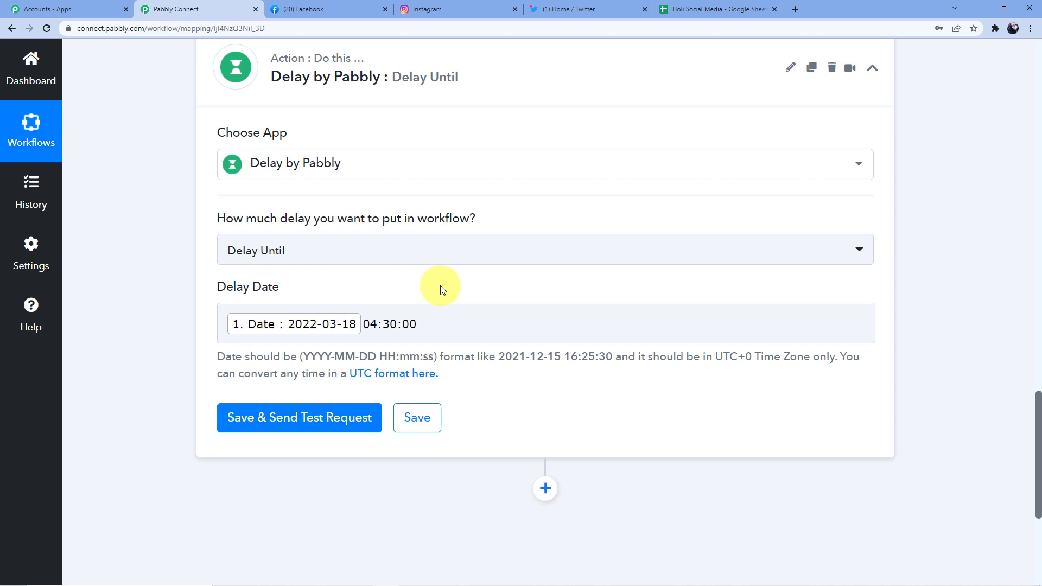
pyautogui.click(301, 418)
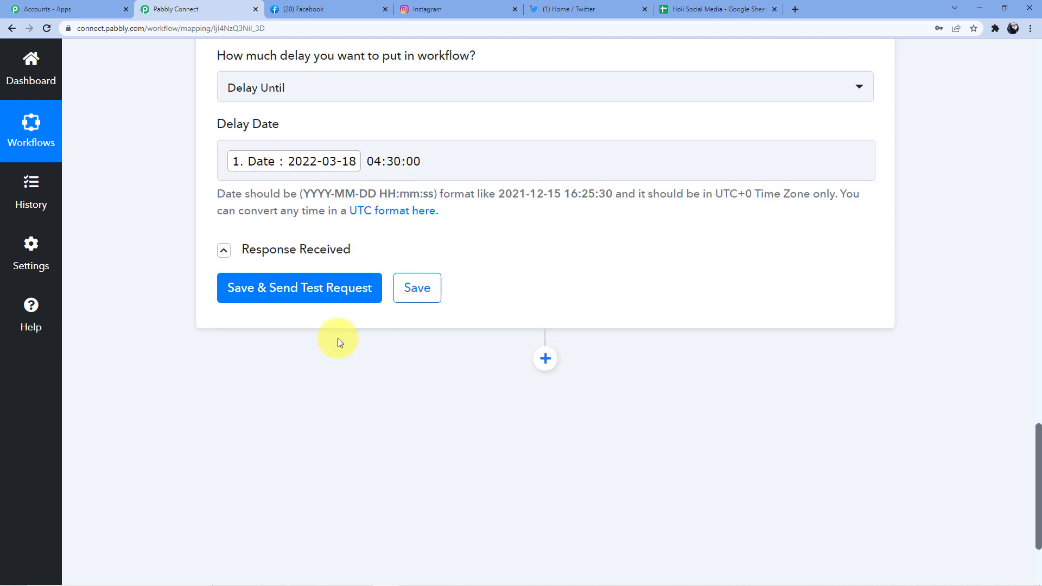
pyautogui.click(321, 297)
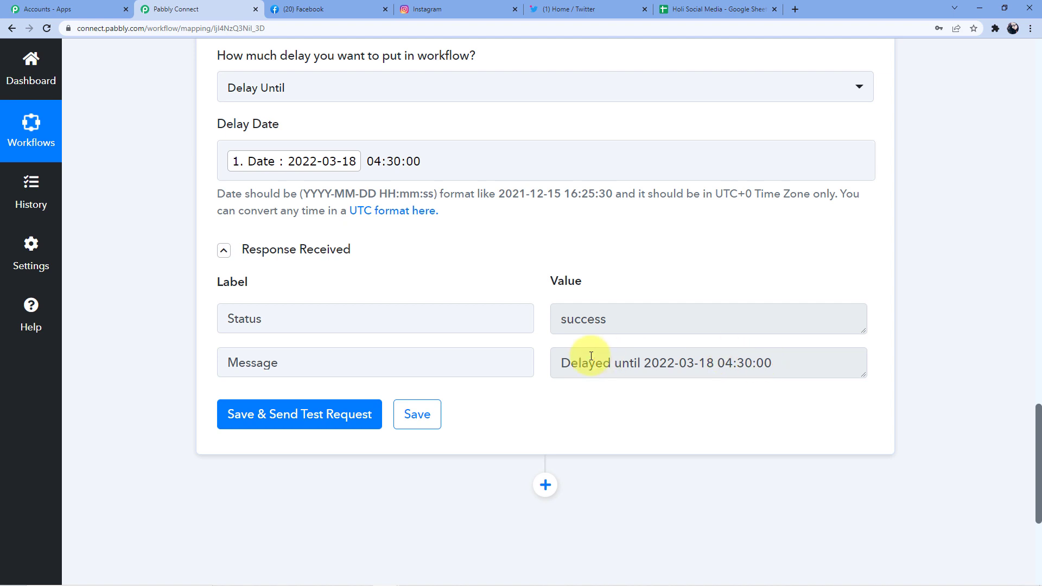
# - Add a new action step after the delay and choose Facebook Pages as its app
pyautogui.scroll(-5, 386, 340)
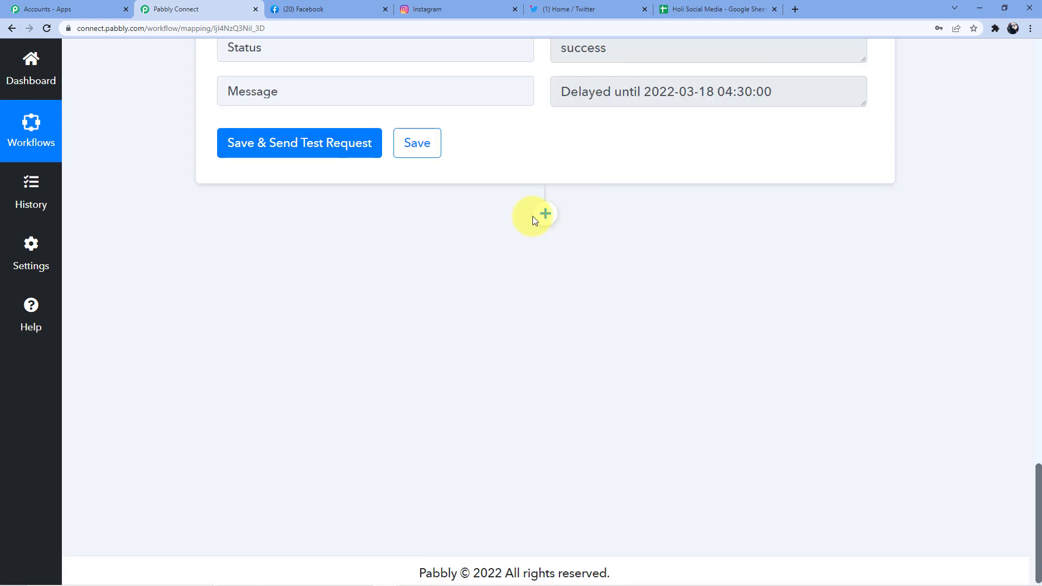
pyautogui.click(544, 214)
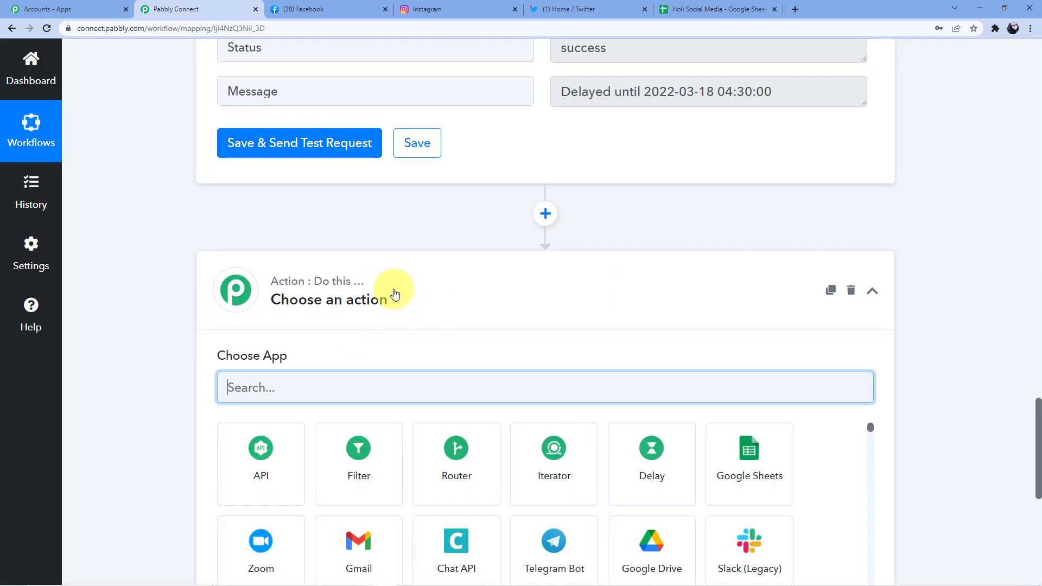
pyautogui.click(303, 9)
pyautogui.click(457, 7)
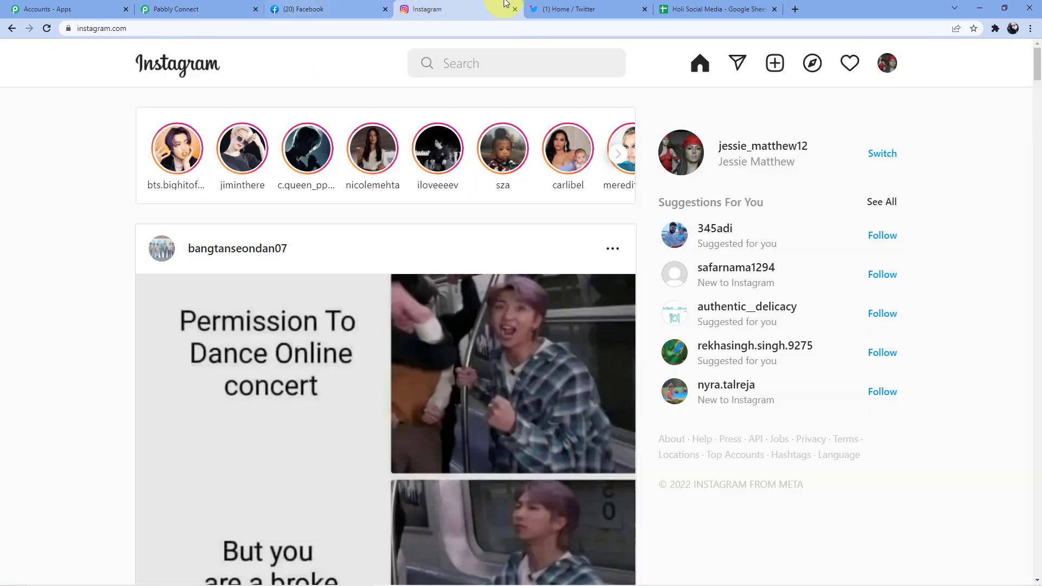
pyautogui.click(195, 9)
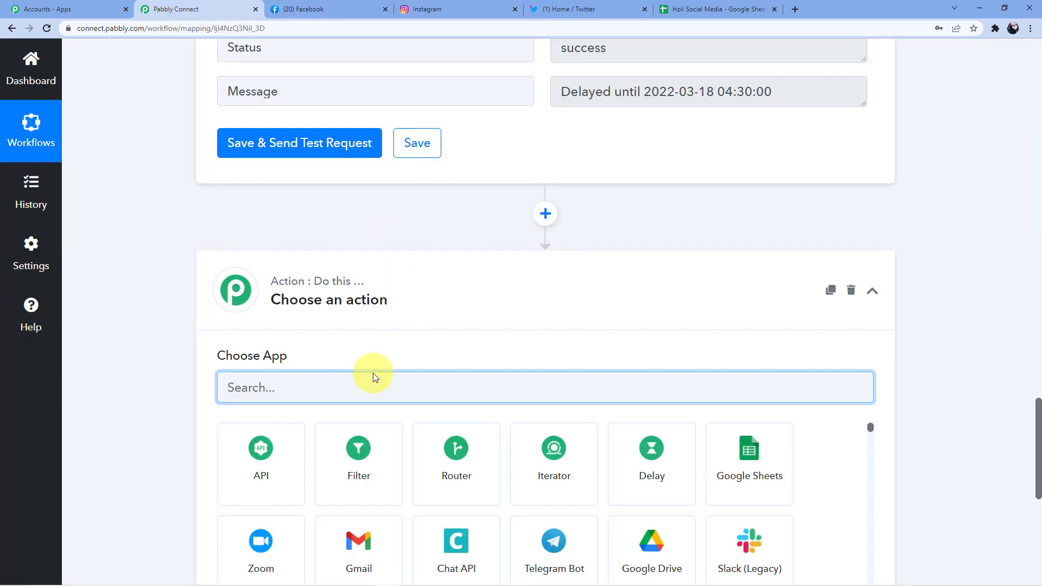
pyautogui.write('Faceb')
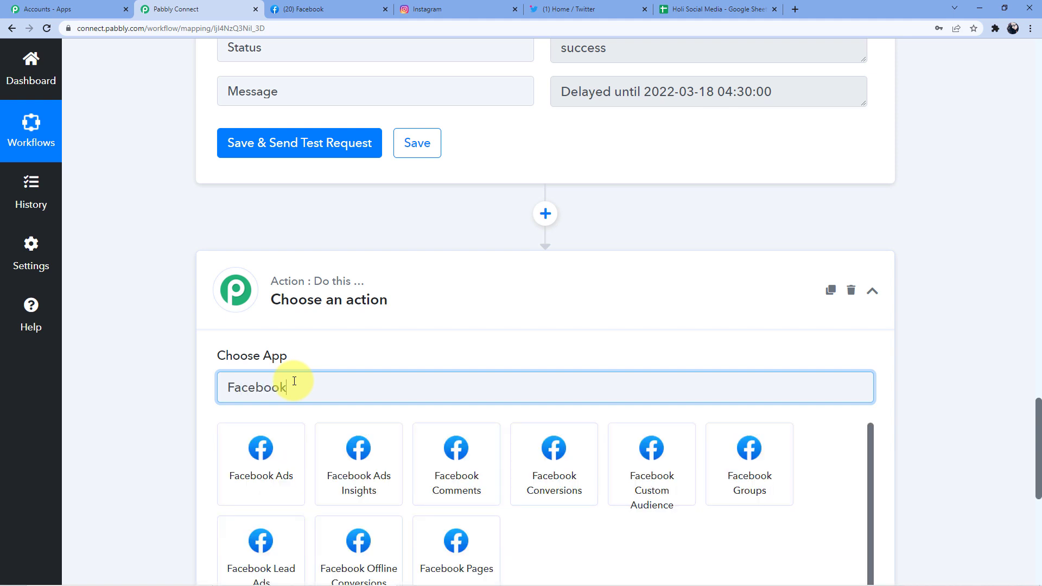
pyautogui.write('ook')
pyautogui.scroll(-3, 295, 380)
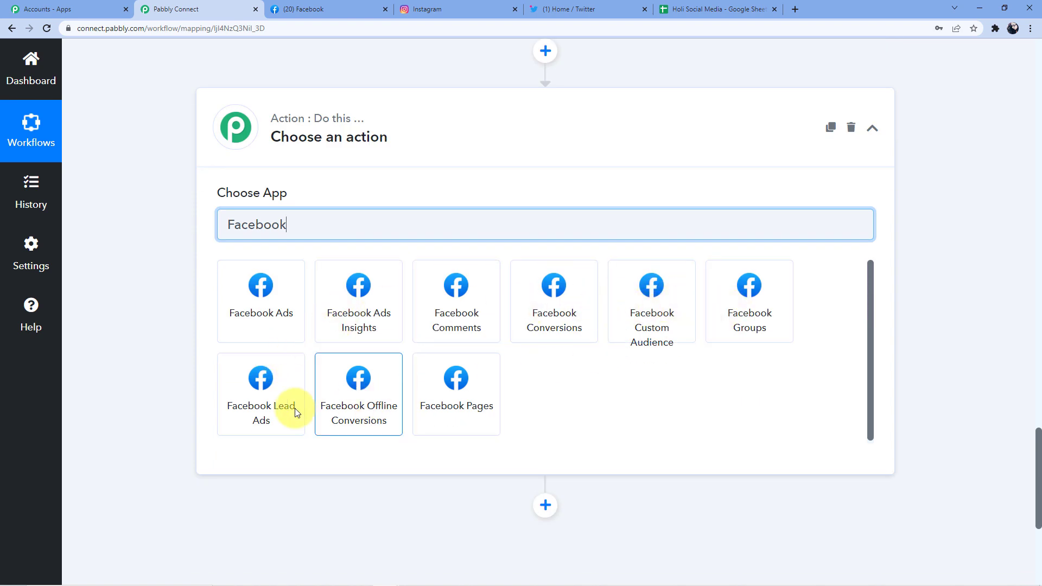
pyautogui.click(455, 378)
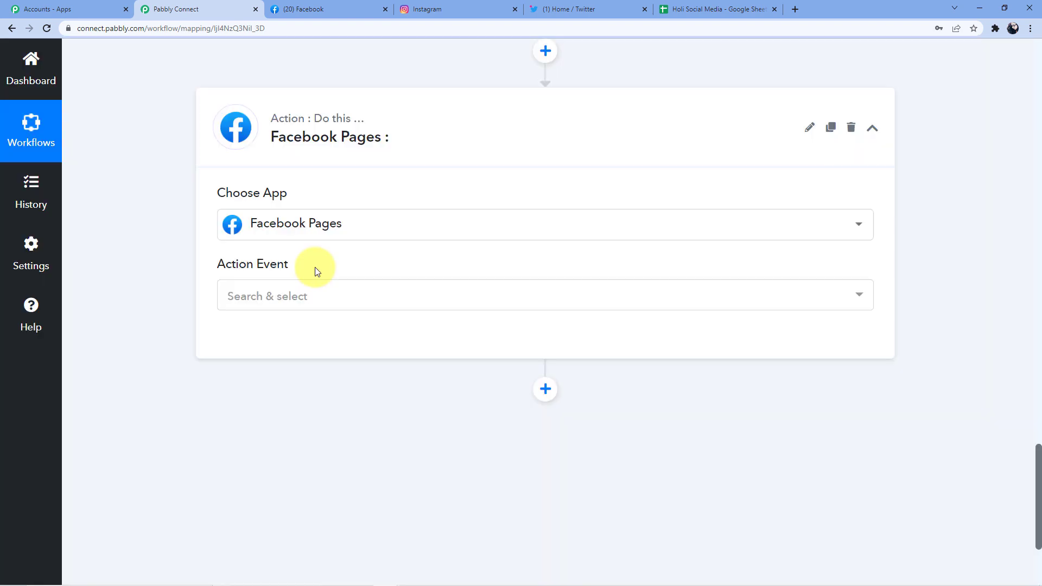
# - Set the action event to Create Page Post and authorize a new Facebook Pages connection
pyautogui.click(293, 308)
pyautogui.scroll(-2, 298, 293)
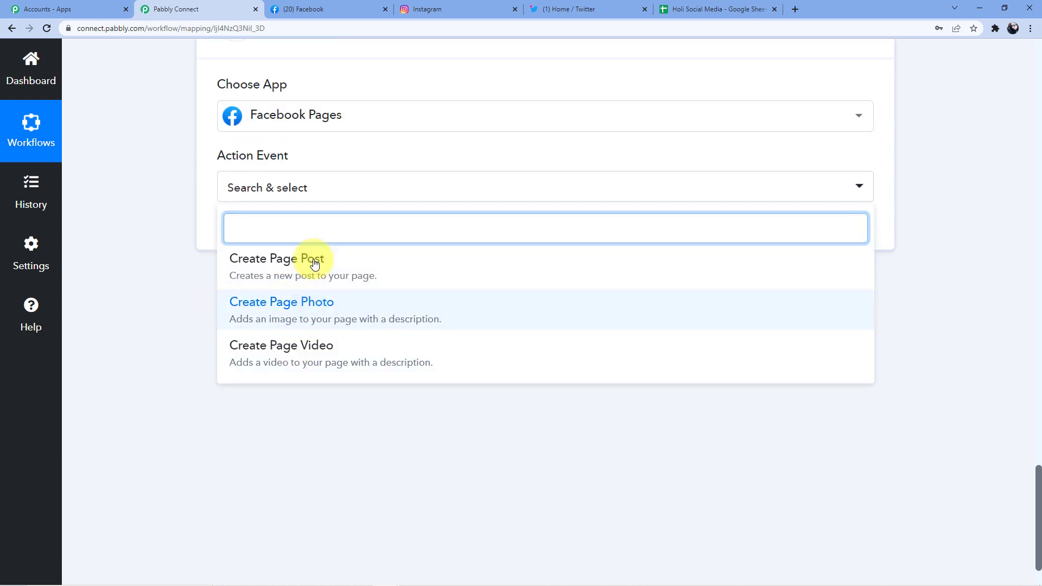
pyautogui.click(315, 262)
pyautogui.click(251, 239)
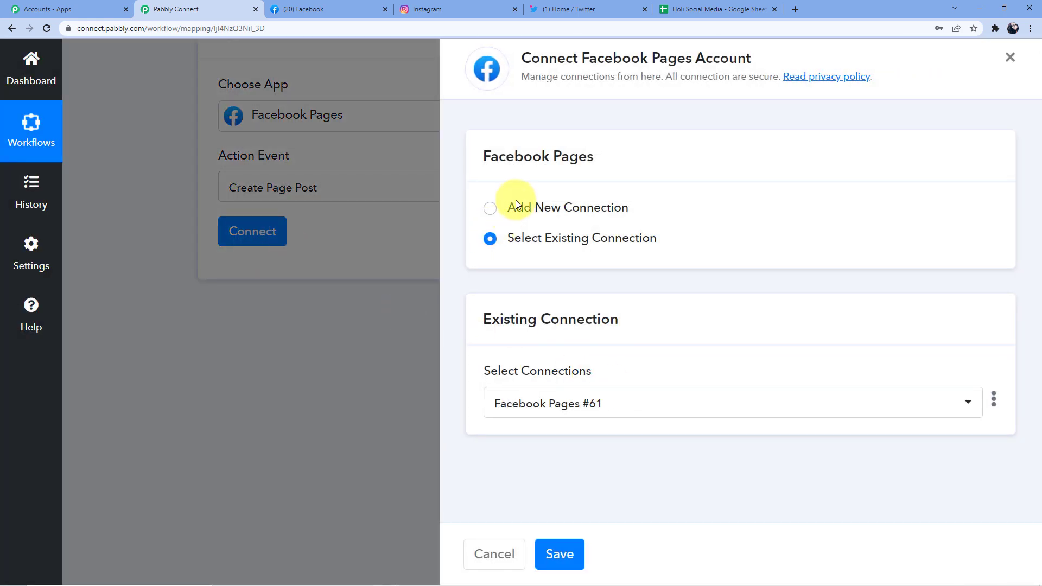
pyautogui.click(516, 207)
pyautogui.click(521, 380)
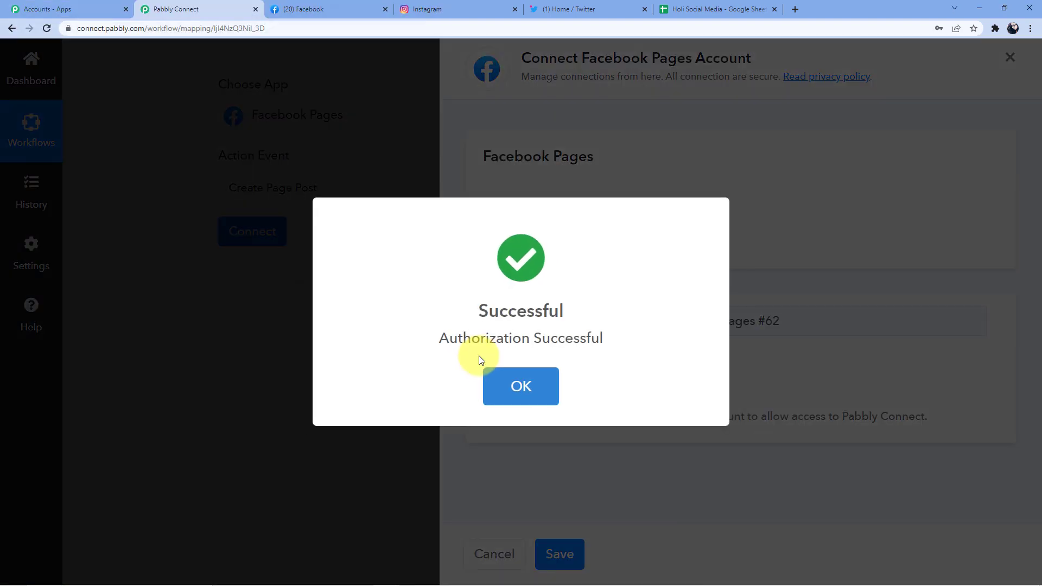
pyautogui.click(522, 384)
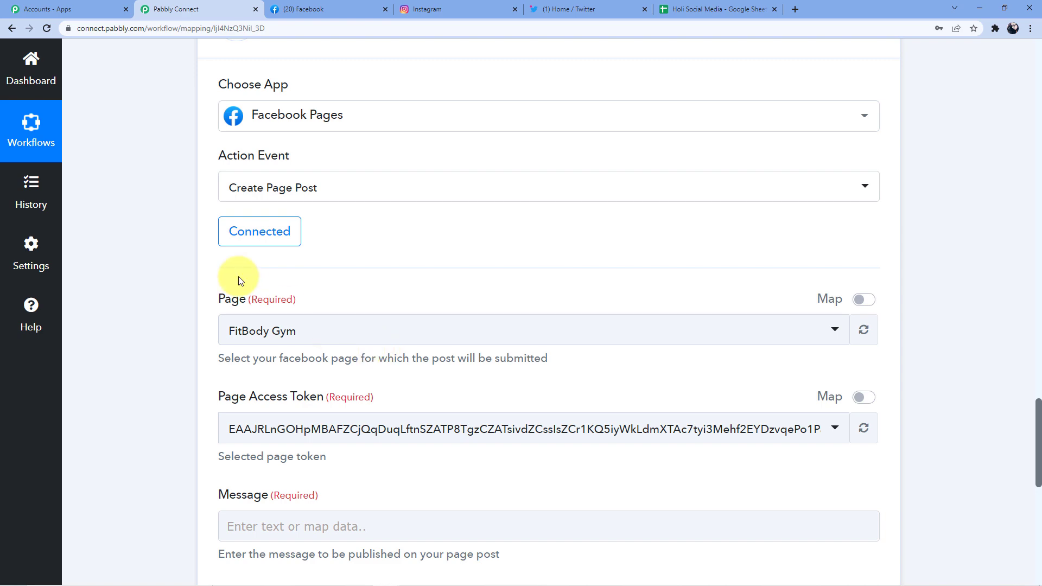
# - Switch to Facebook and open the managed page Automation Testing
pyautogui.scroll(-3, 240, 277)
pyautogui.click(291, 9)
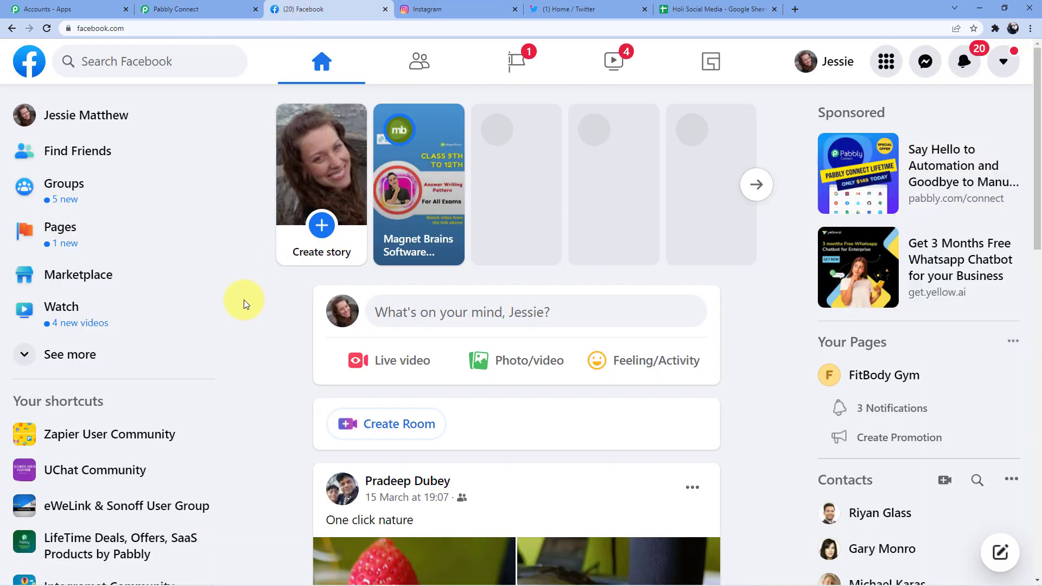
pyautogui.click(84, 105)
pyautogui.click(29, 61)
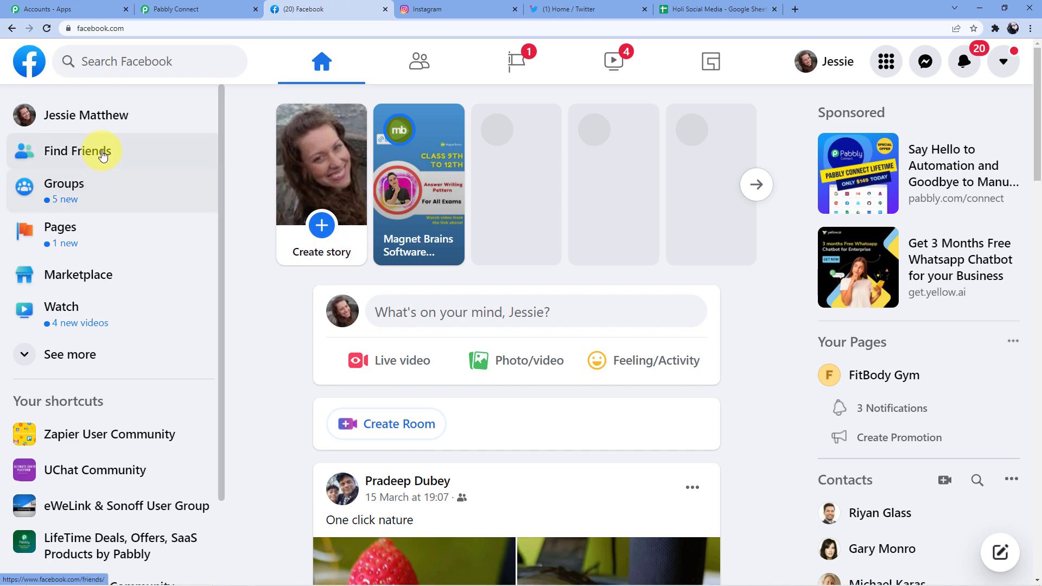
pyautogui.click(79, 227)
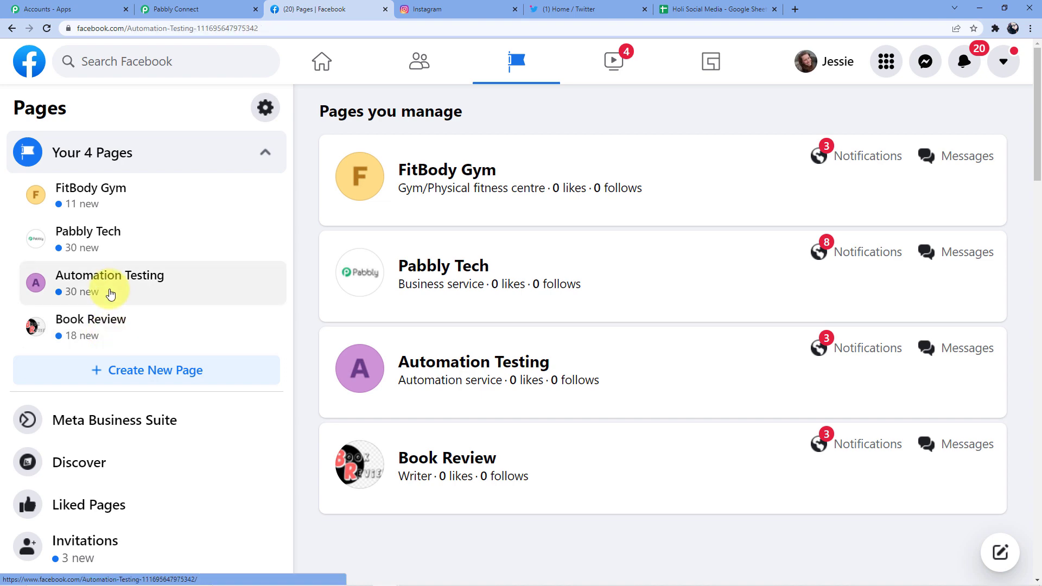
pyautogui.click(110, 294)
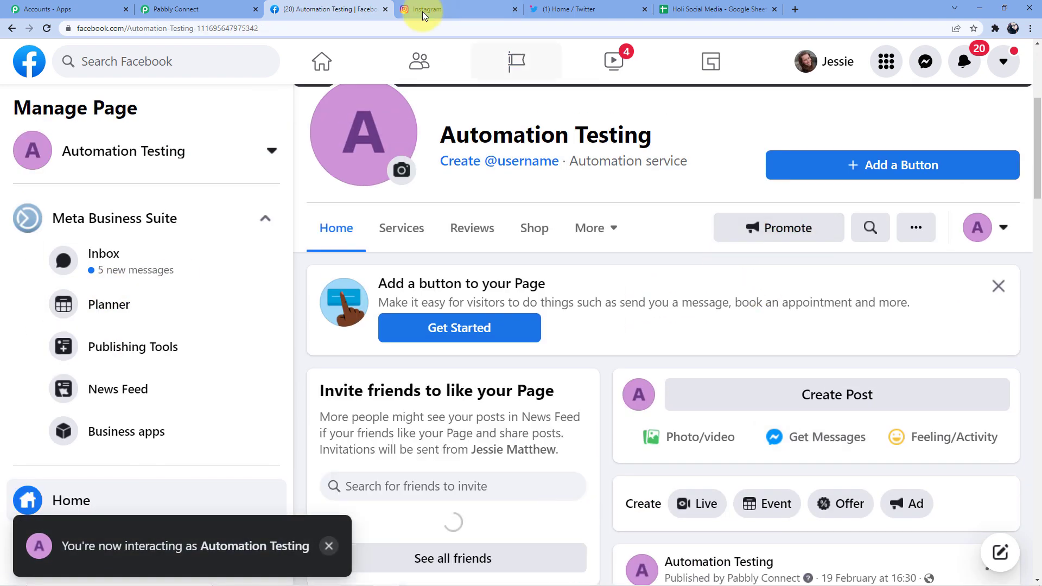
# - Return to Pabbly Connect and select Automation Testing as the Facebook page for the post
pyautogui.click(205, 9)
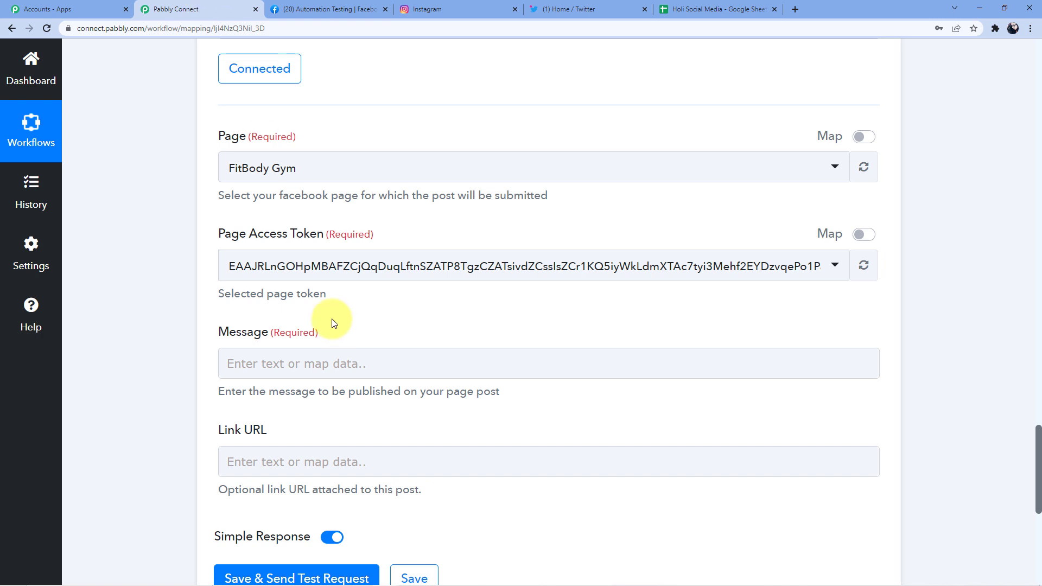
pyautogui.scroll(-1, 307, 228)
pyautogui.click(303, 113)
pyautogui.click(290, 270)
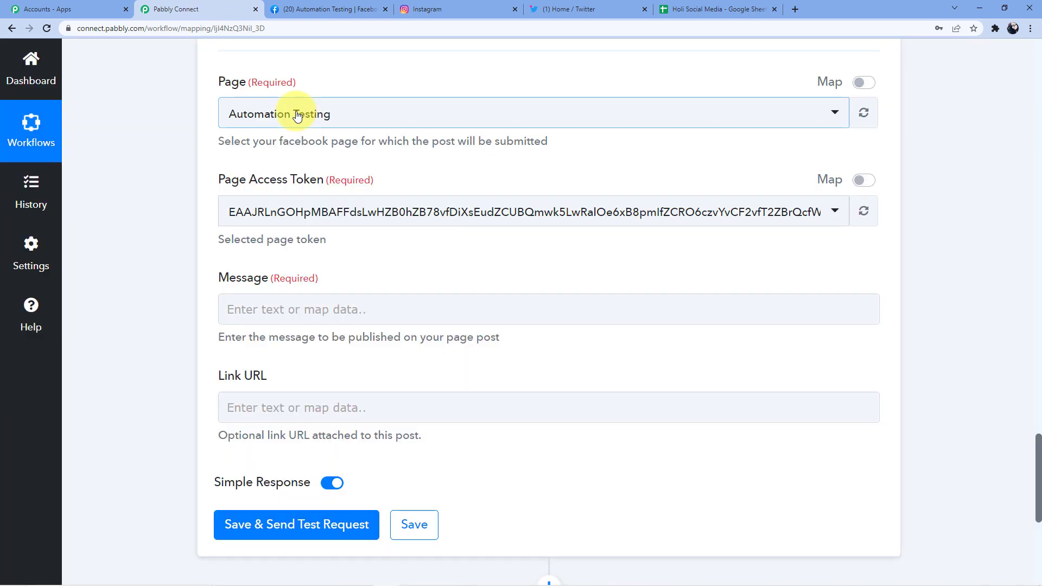
# - Map the Caption from the Google Sheets trigger into the Message of the page post
pyautogui.scroll(-3, 337, 217)
pyautogui.click(300, 151)
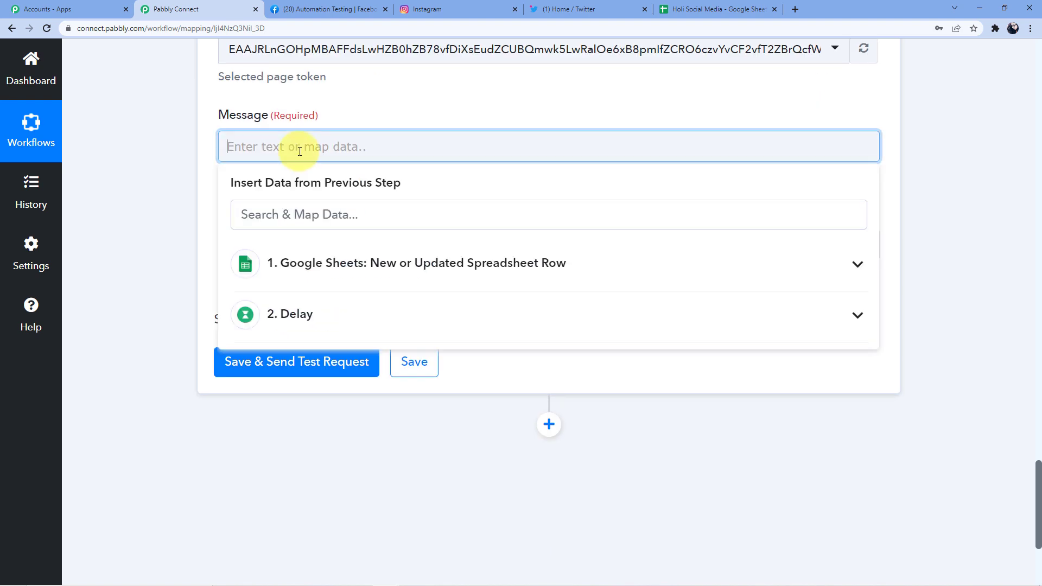
pyautogui.scroll(1, 371, 184)
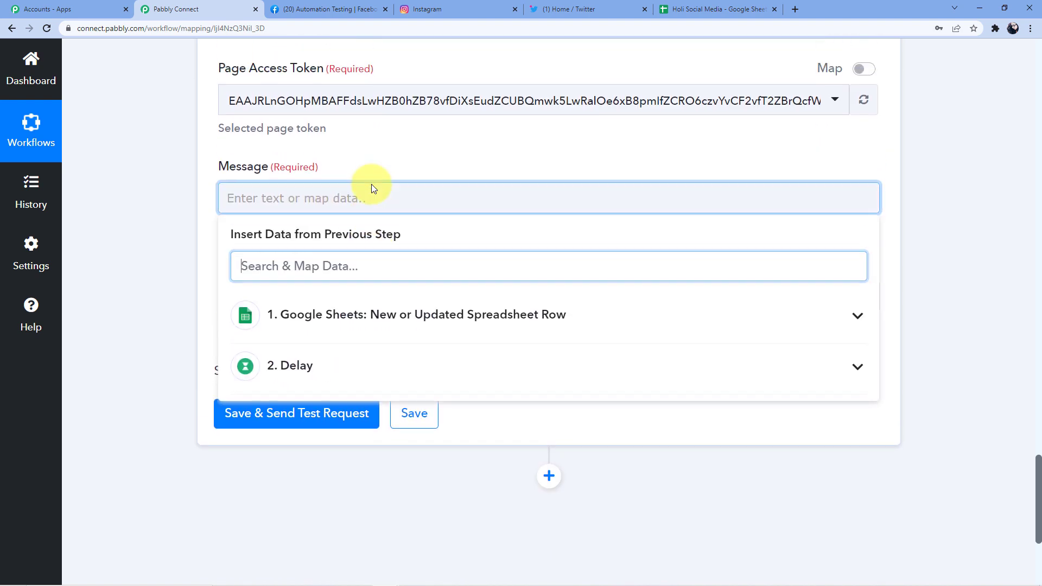
pyautogui.scroll(1, 372, 187)
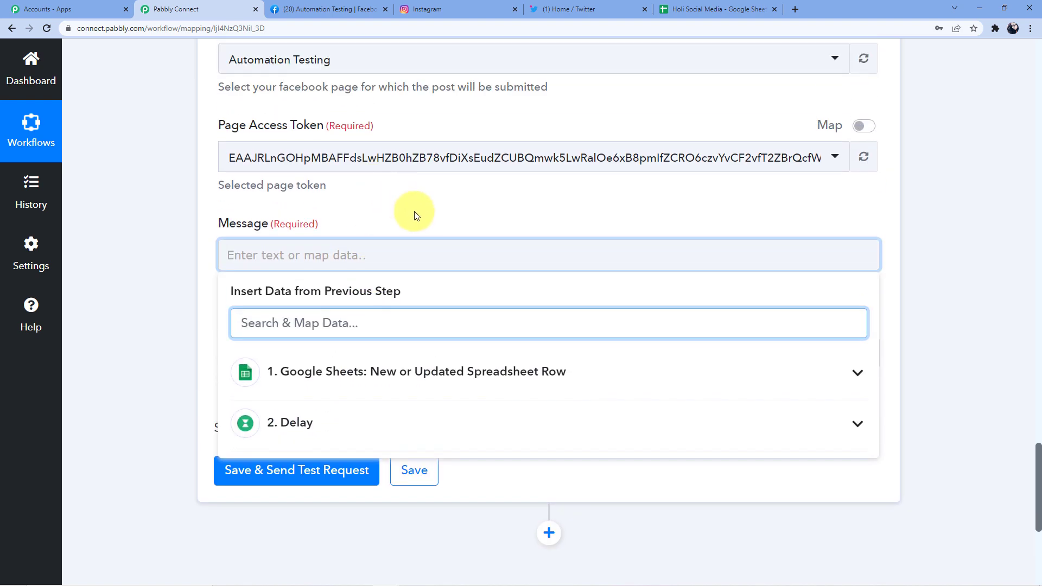
pyautogui.scroll(20, 409, 209)
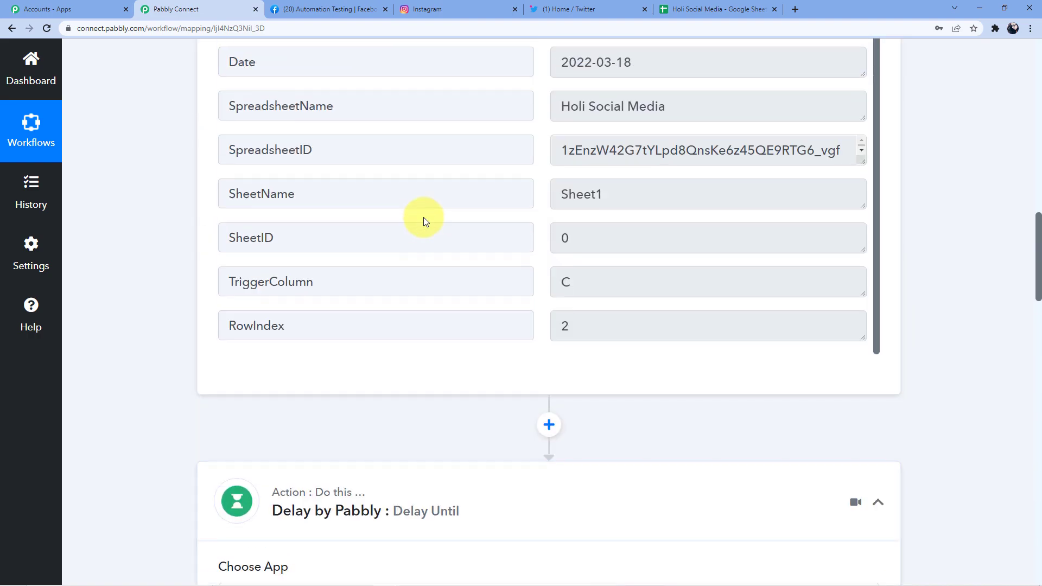
pyautogui.scroll(4, 425, 221)
pyautogui.scroll(-20, 170, 258)
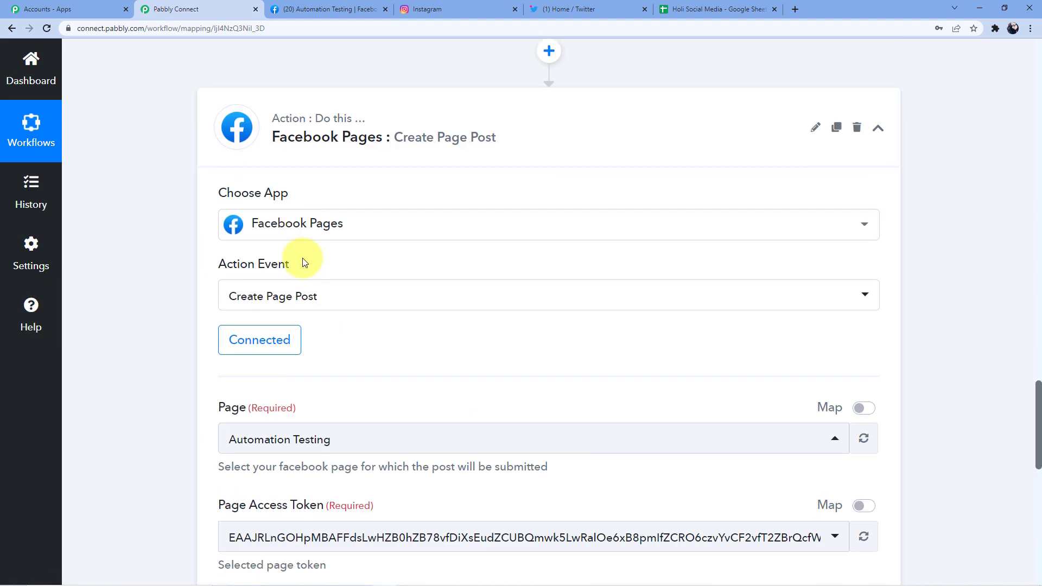
pyautogui.scroll(-6, 314, 244)
pyautogui.click(326, 309)
pyautogui.scroll(-4, 325, 233)
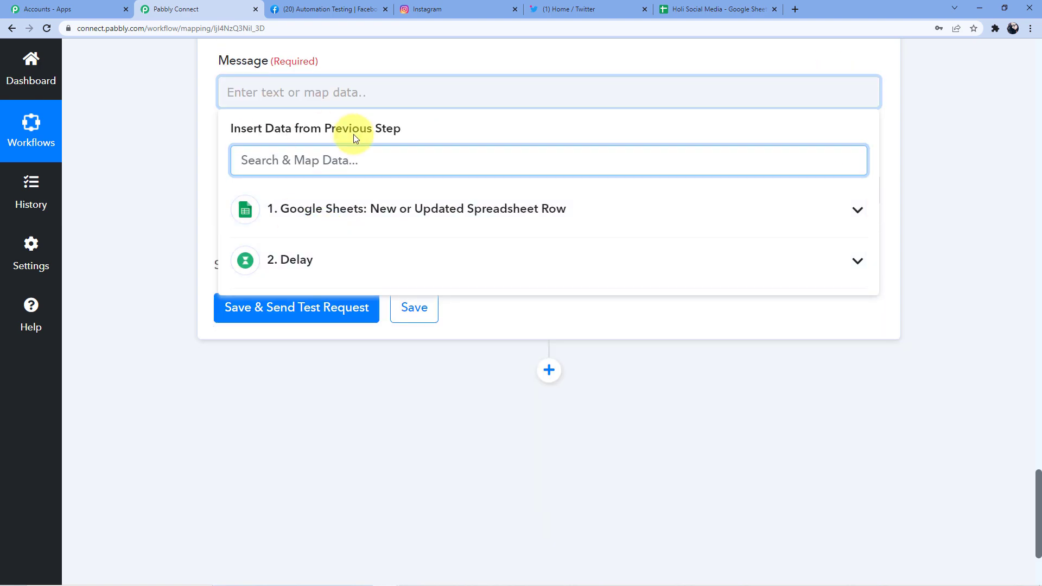
pyautogui.click(337, 206)
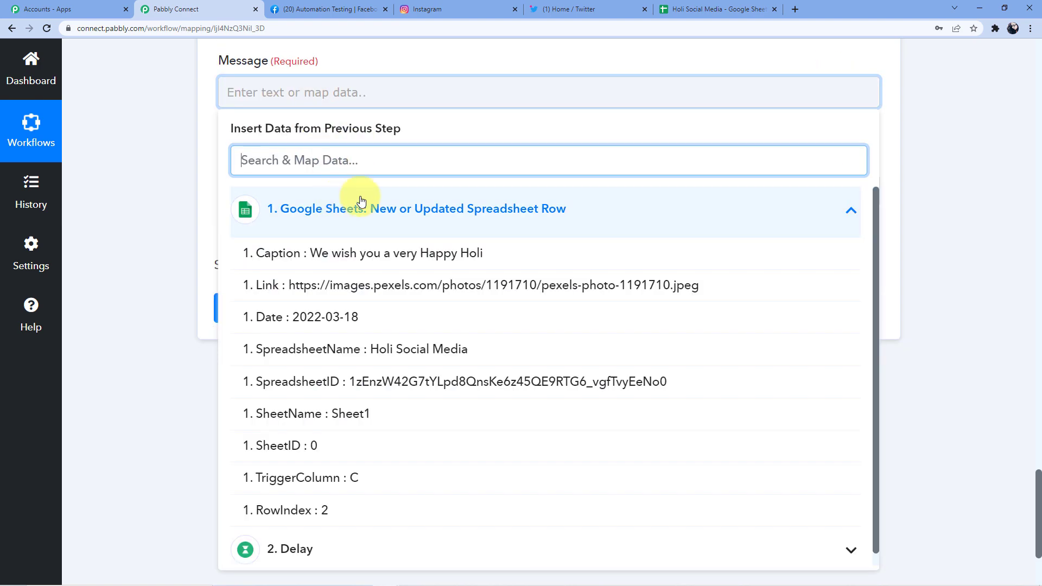
pyautogui.click(397, 257)
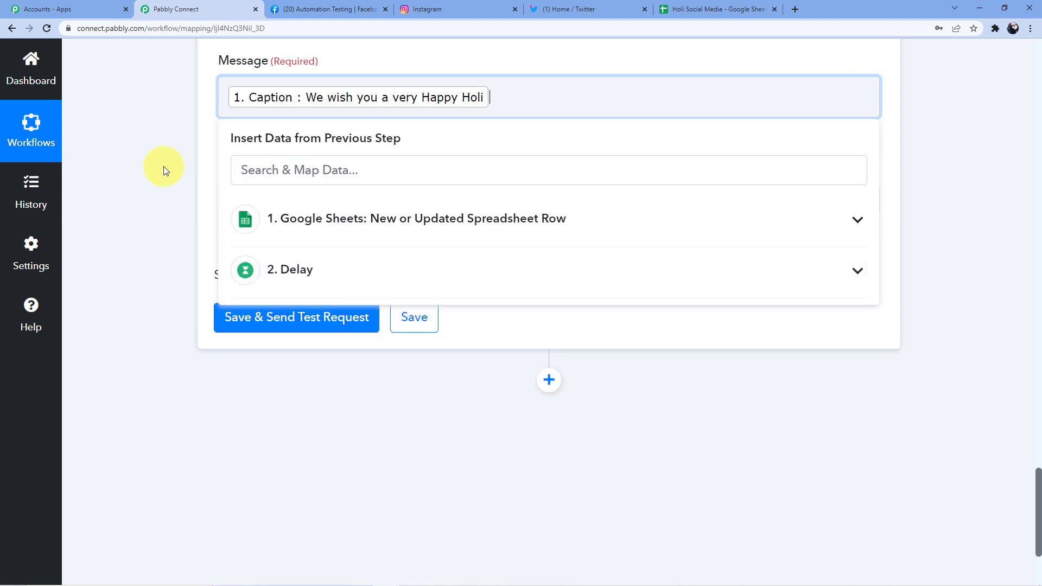
pyautogui.click(164, 166)
# - Map the Link from the Google Sheets trigger into the Link URL, save the step and send a test request
pyautogui.click(260, 196)
pyautogui.scroll(-2, 340, 206)
pyautogui.click(341, 206)
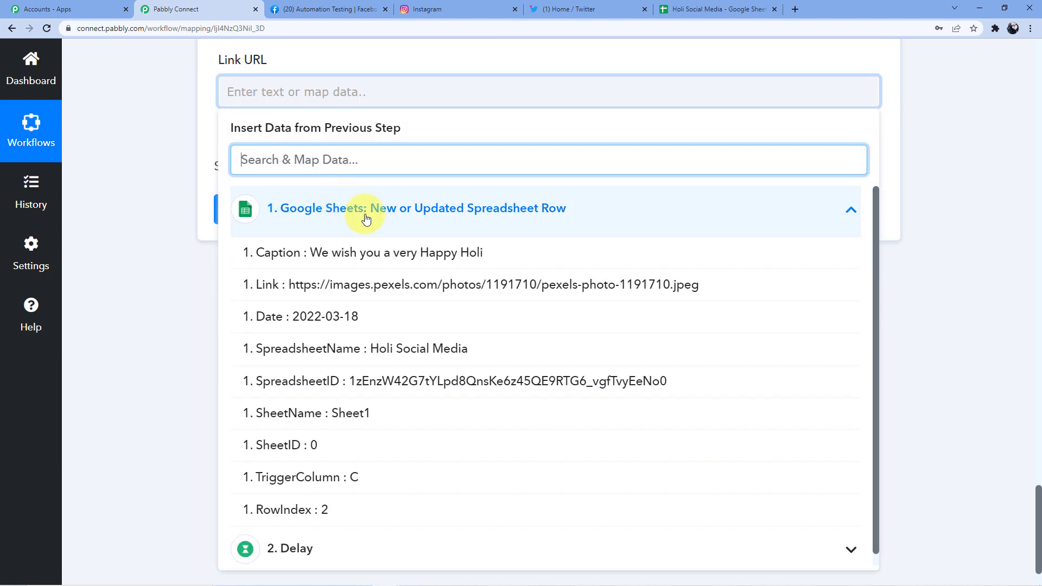
pyautogui.scroll(-2, 448, 352)
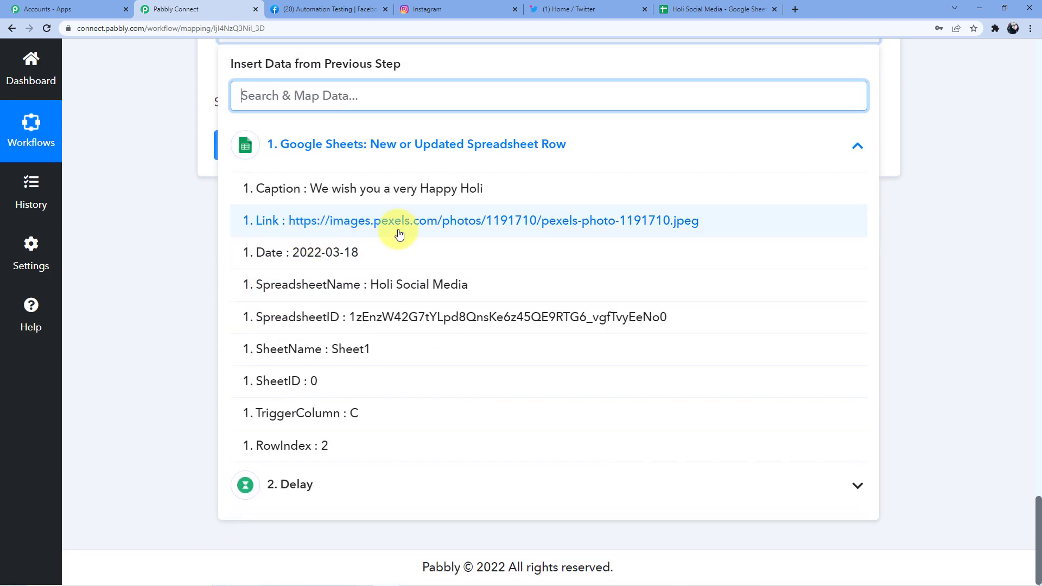
pyautogui.click(298, 218)
pyautogui.scroll(4, 230, 199)
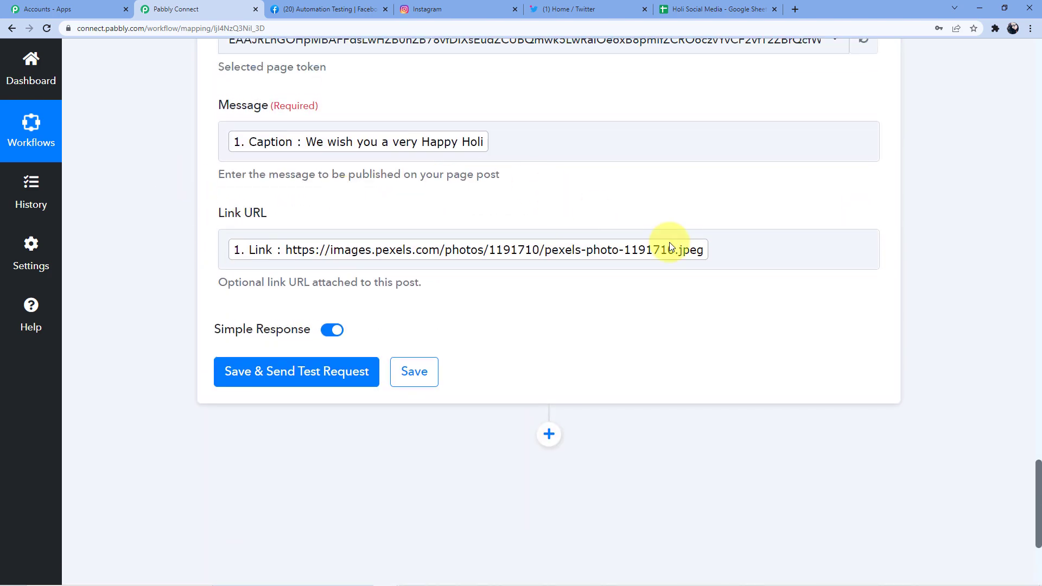
pyautogui.click(298, 369)
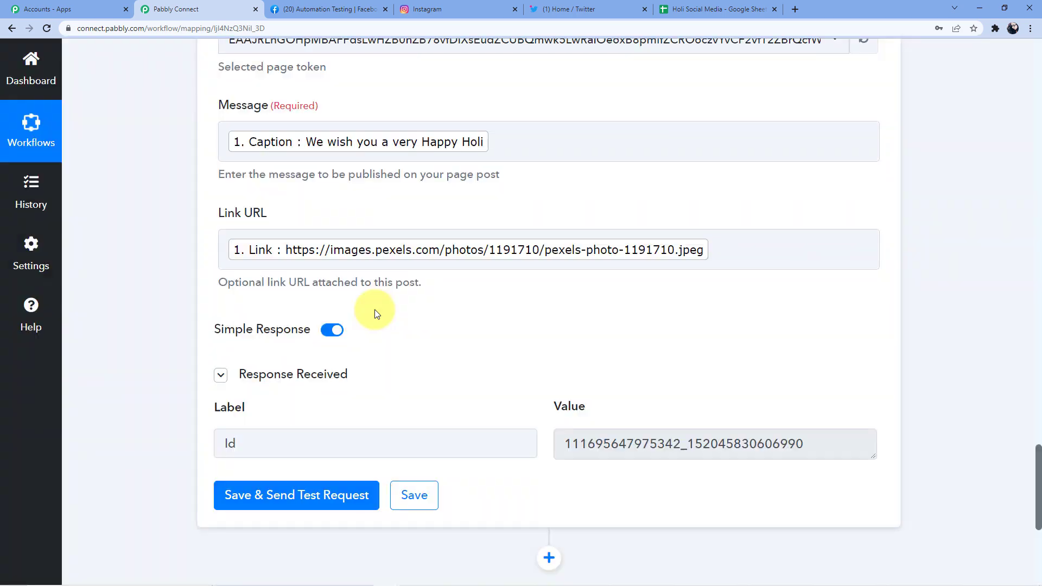
# - Switch to Facebook, reload the Automation Testing page and check its newest post
pyautogui.scroll(-2, 439, 331)
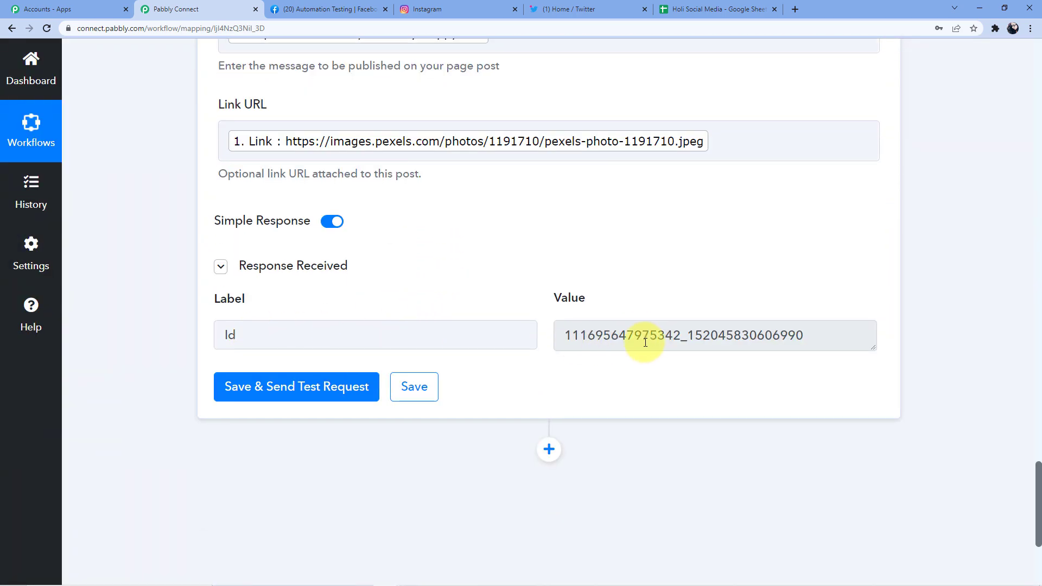
pyautogui.click(329, 9)
pyautogui.scroll(-5, 731, 322)
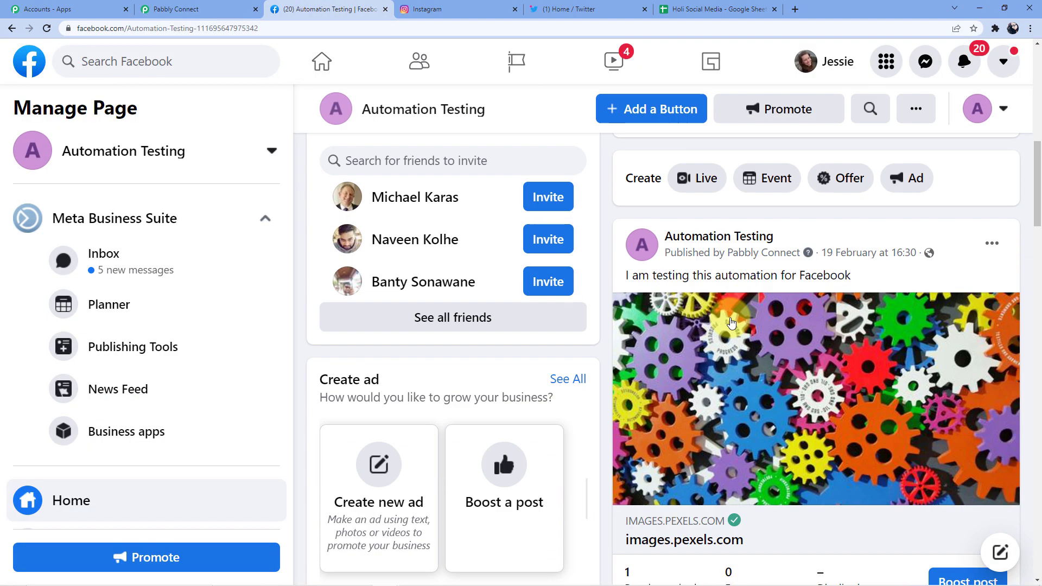
pyautogui.scroll(-2, 730, 322)
pyautogui.scroll(4, 593, 309)
pyautogui.click(47, 28)
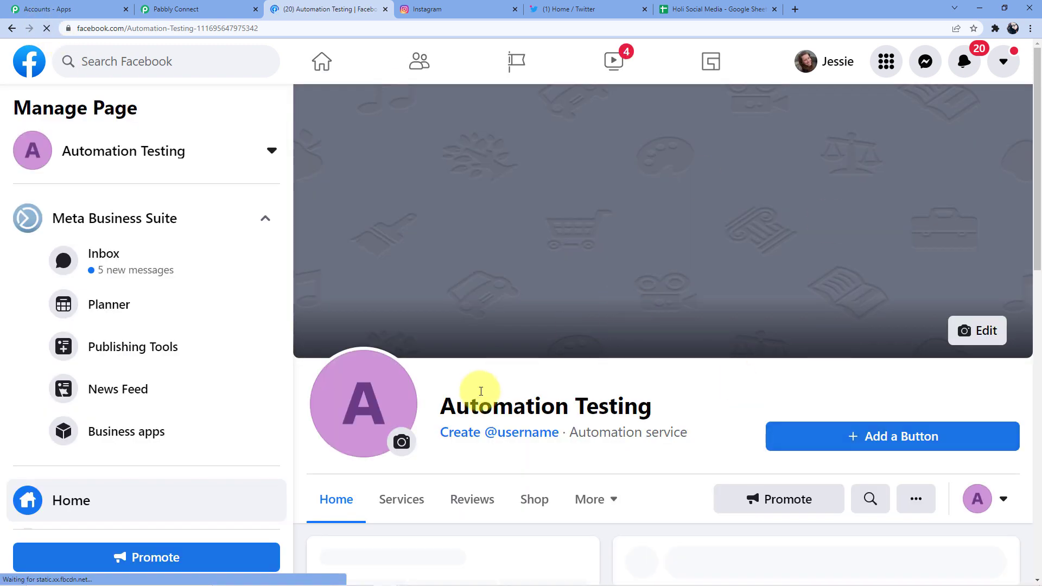
pyautogui.scroll(-8, 519, 365)
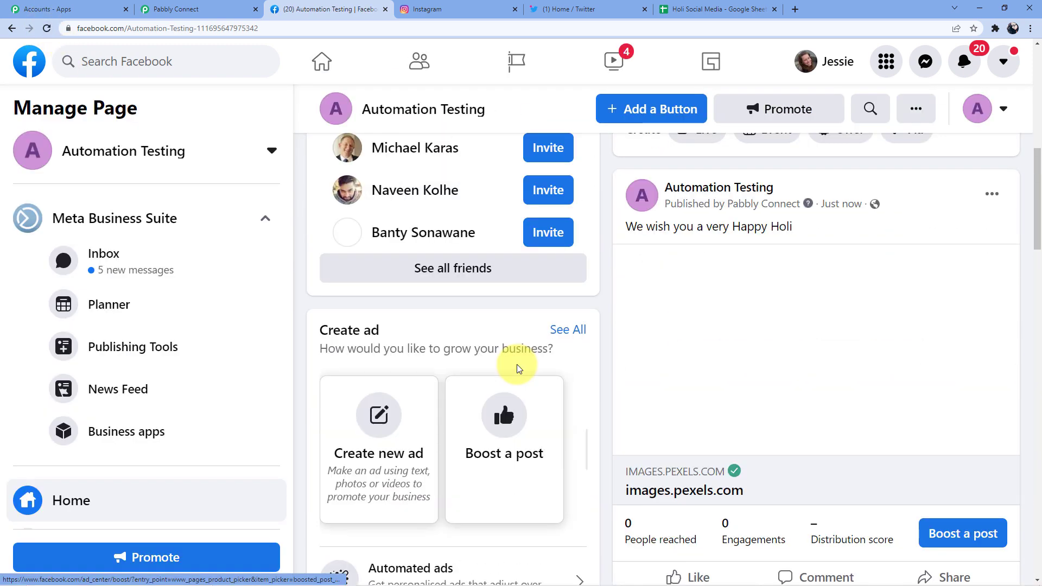
pyautogui.moveTo(721, 186)
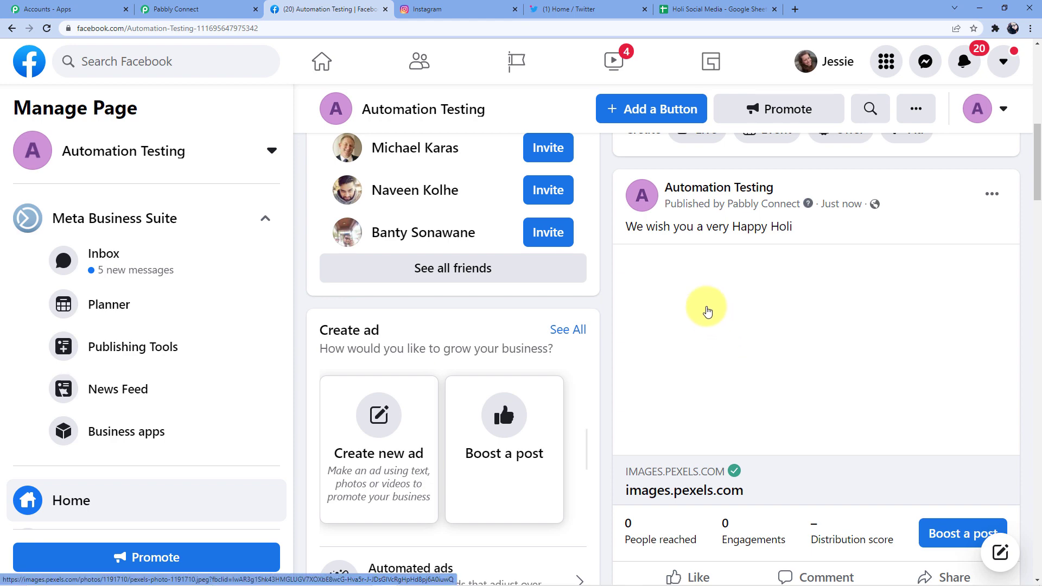
# - Review the Delay Until date of the Delay by Pabbly step in Pabbly Connect and look at the Facebook post again
pyautogui.click(203, 9)
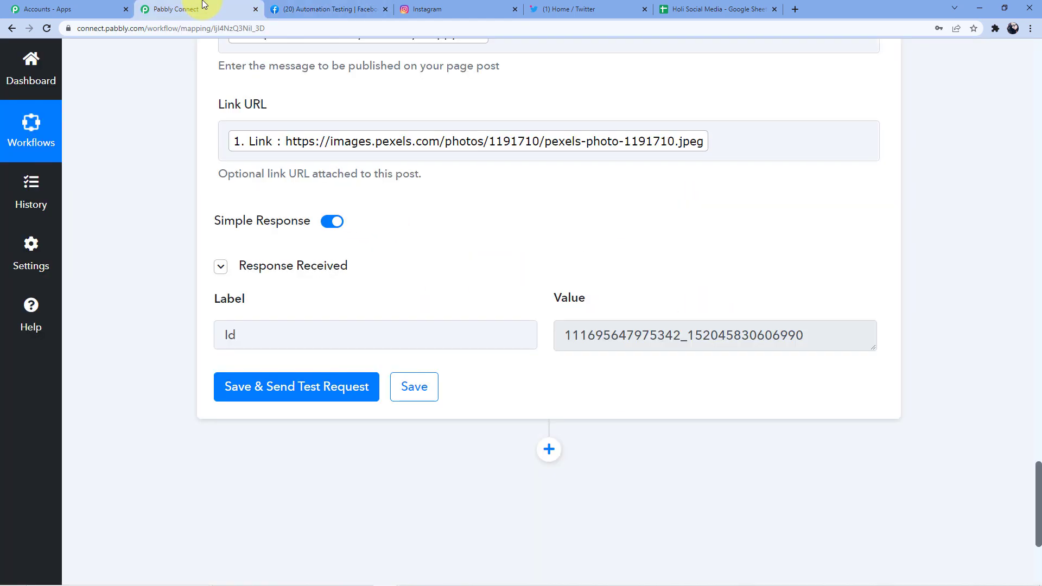
pyautogui.scroll(18, 368, 210)
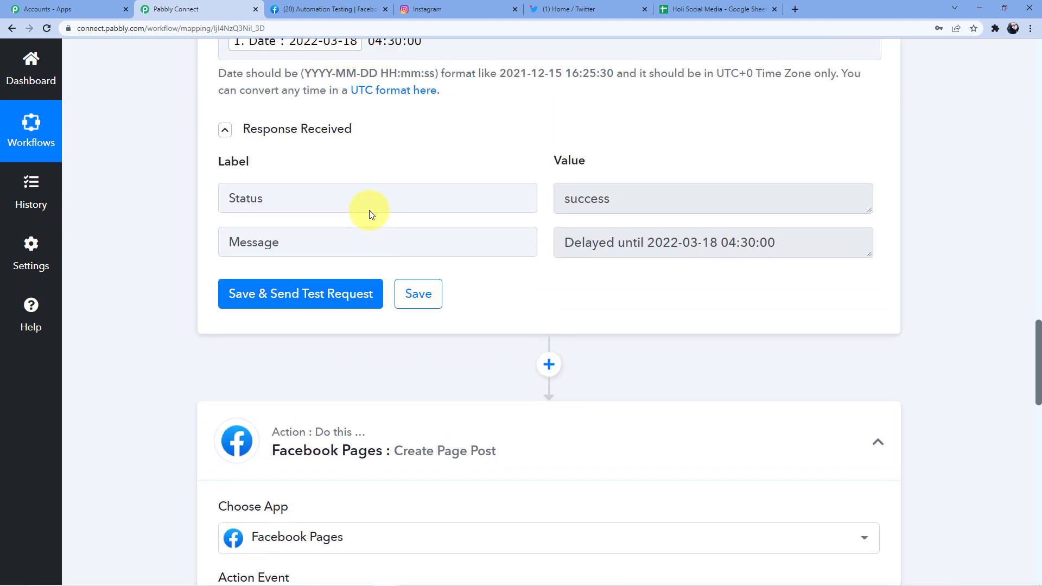
pyautogui.scroll(3, 369, 210)
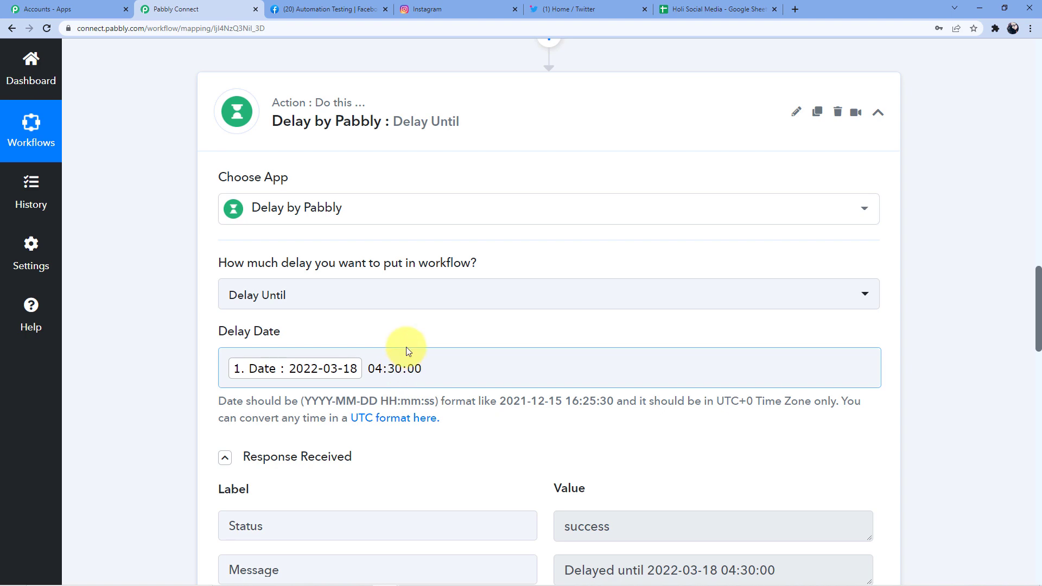
pyautogui.click(315, 9)
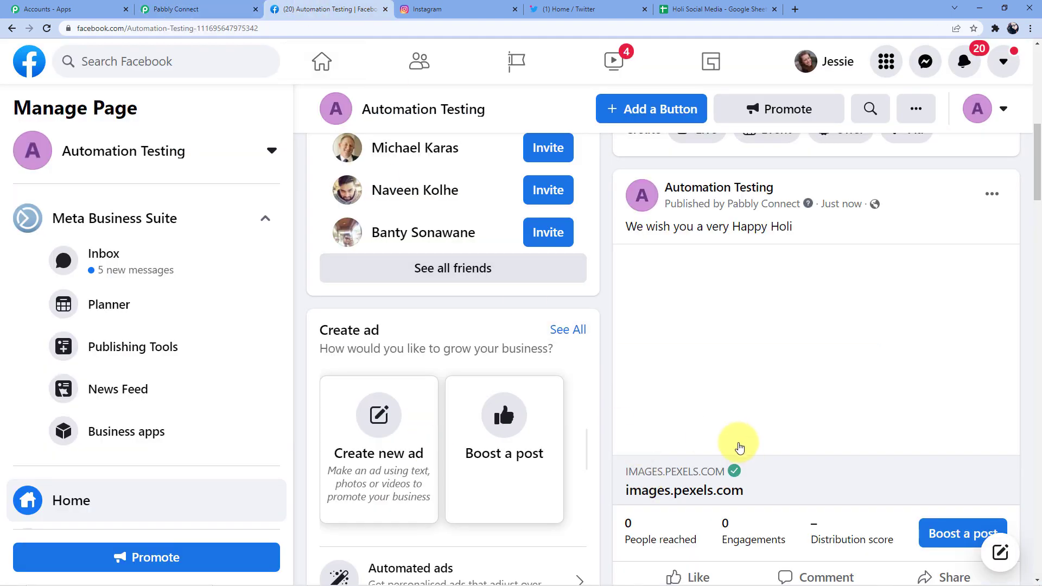
pyautogui.scroll(-2, 744, 465)
pyautogui.scroll(3, 740, 309)
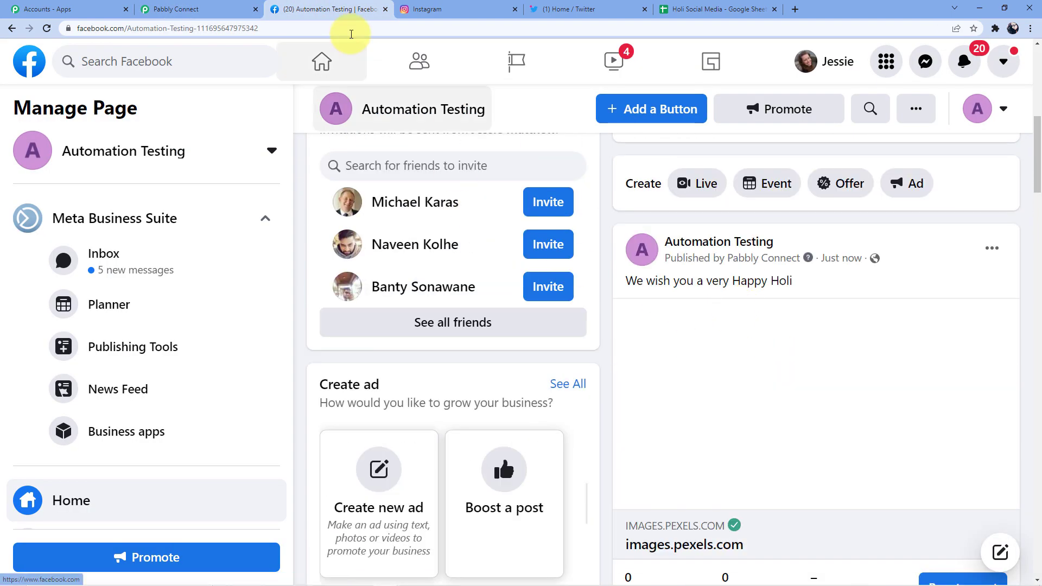
# - Return to Pabbly Connect and add a Twitter action step after the Facebook Pages step
pyautogui.click(184, 9)
pyautogui.scroll(-6, 375, 450)
pyautogui.scroll(-15, 358, 352)
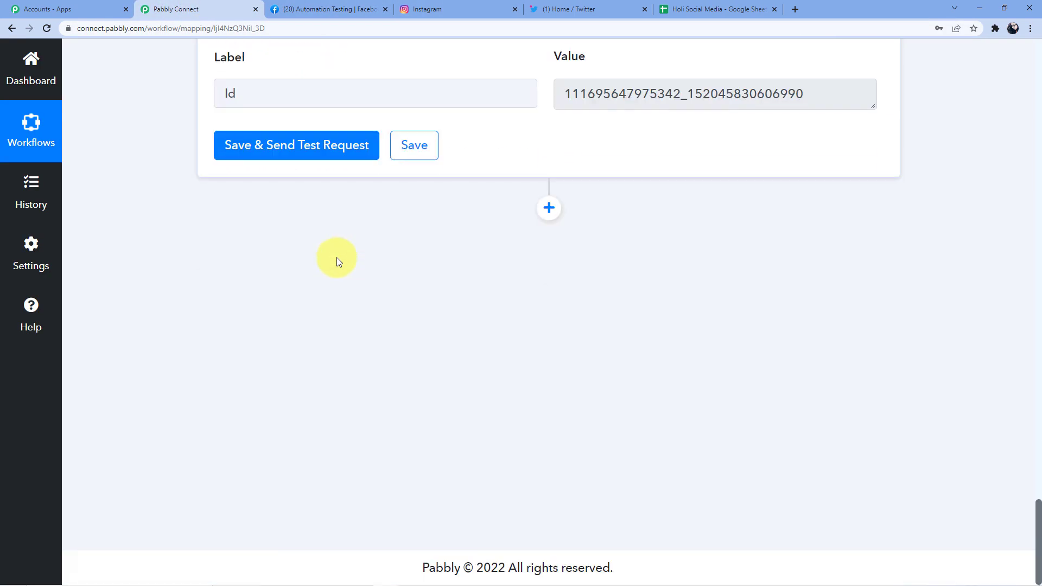
pyautogui.scroll(2, 336, 257)
pyautogui.click(542, 317)
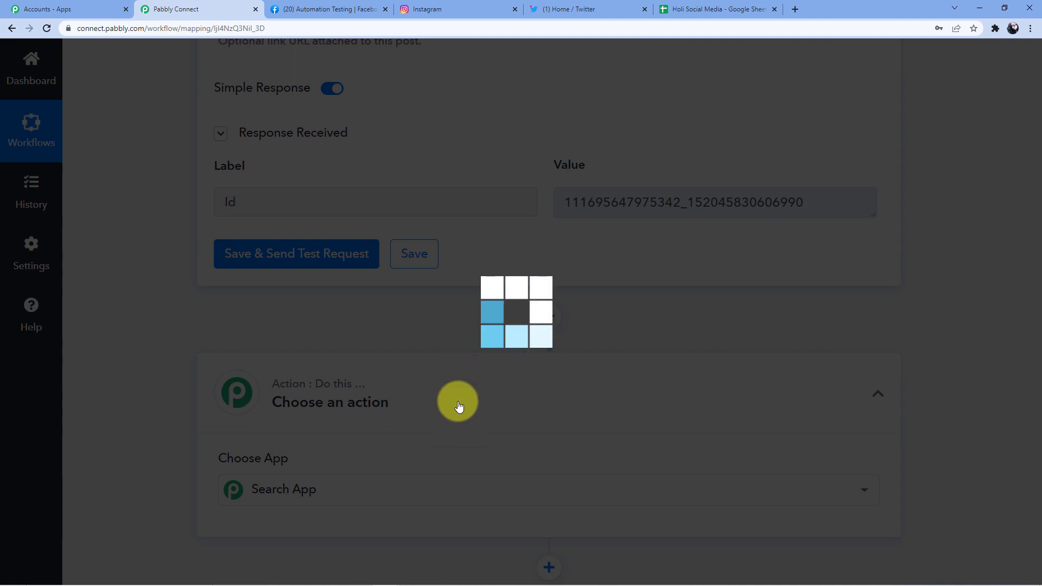
pyautogui.write('Twitter')
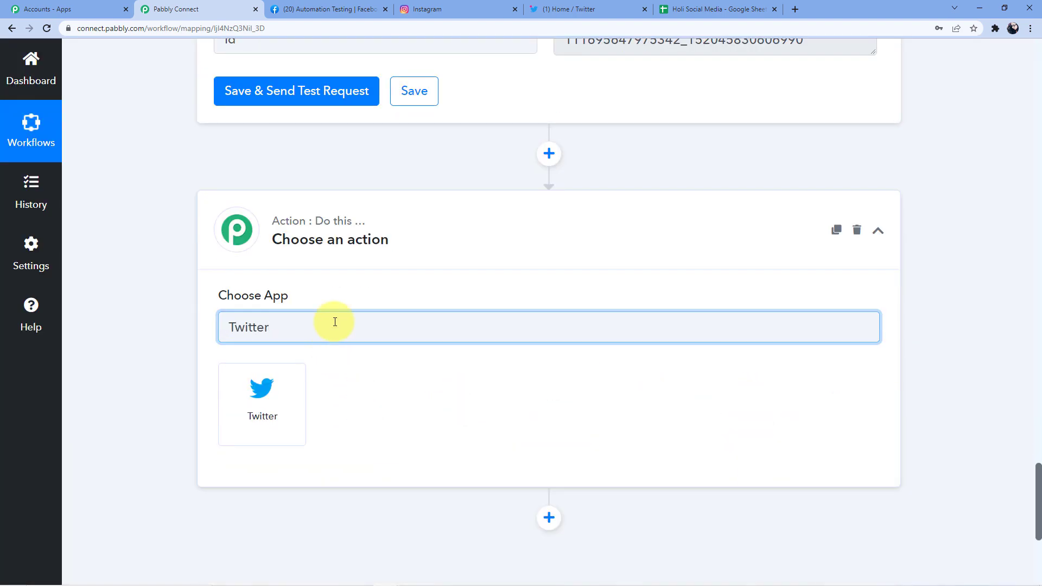
pyautogui.click(233, 394)
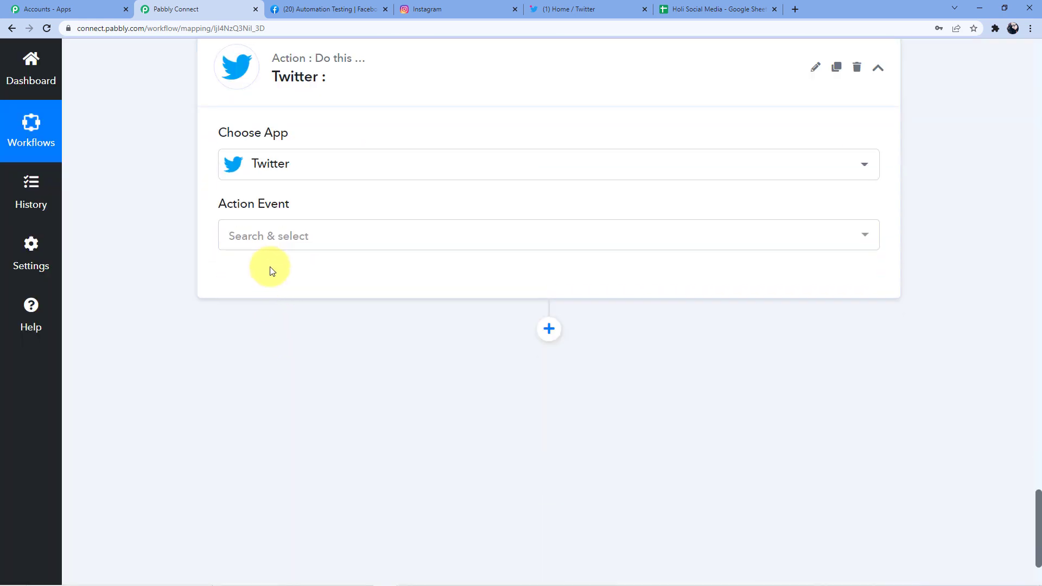
pyautogui.click(269, 236)
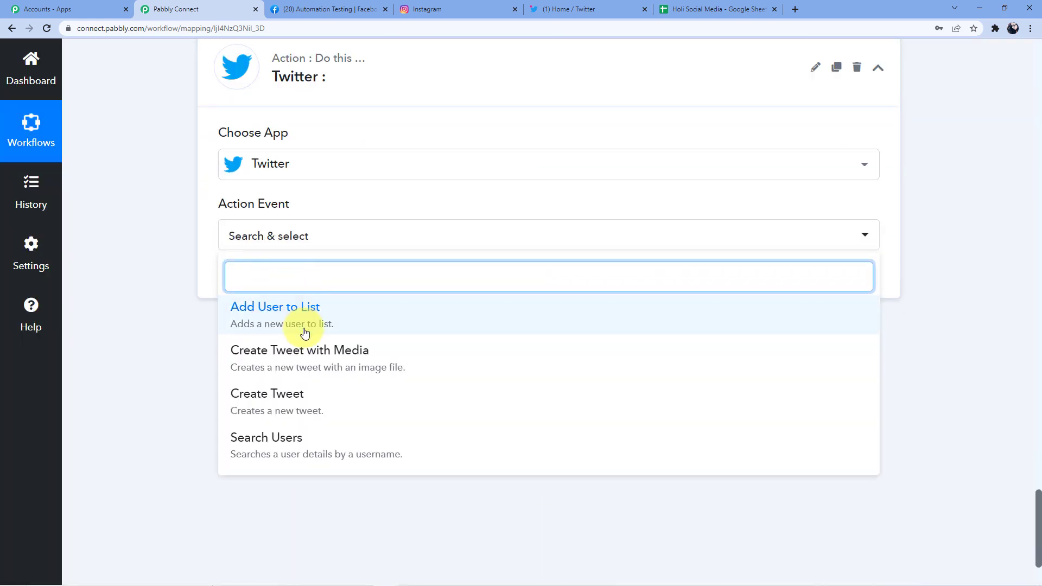
pyautogui.scroll(-1, 304, 331)
pyautogui.click(305, 348)
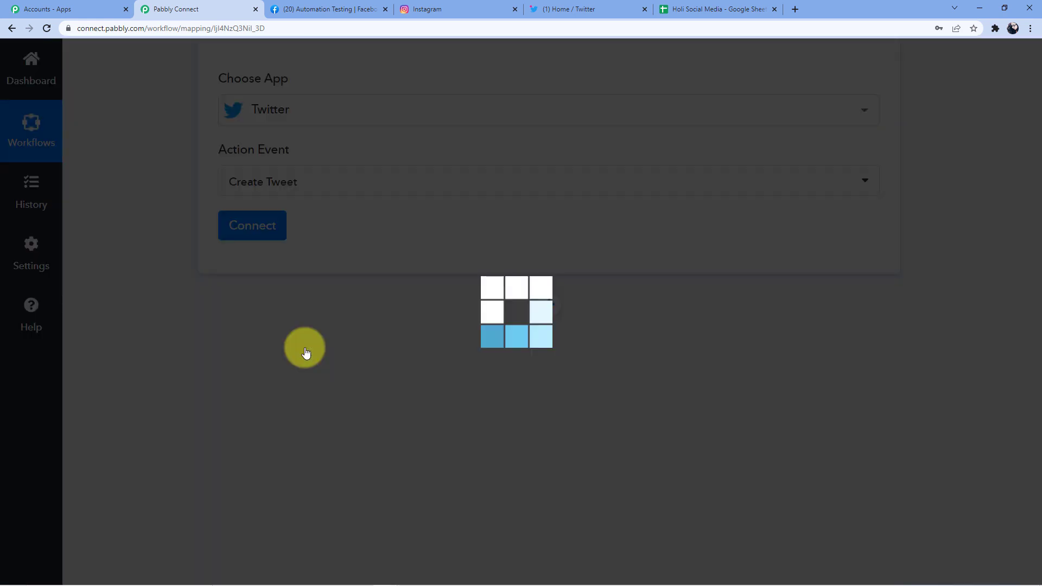
pyautogui.click(262, 227)
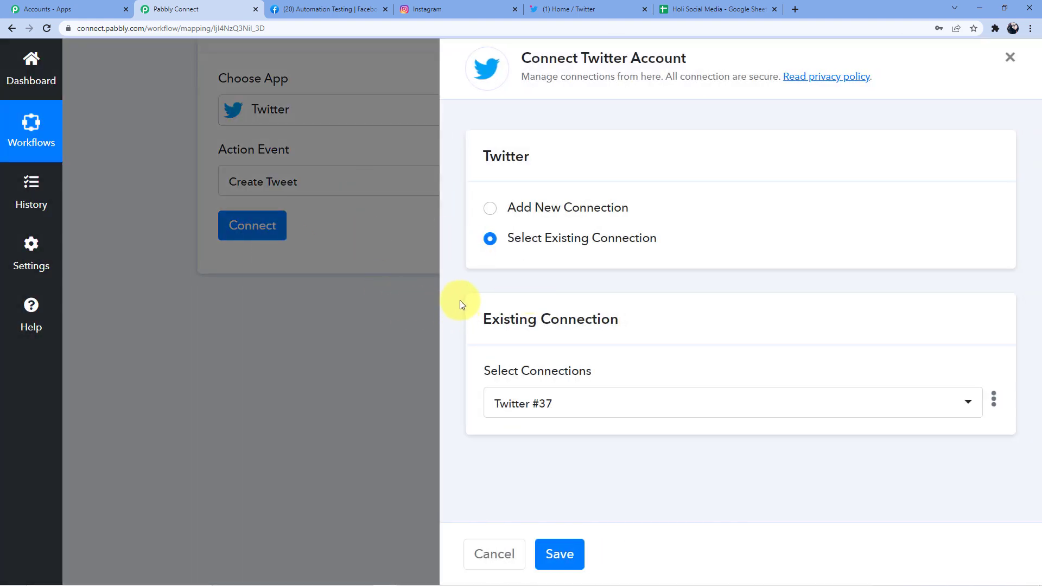
pyautogui.click(1009, 57)
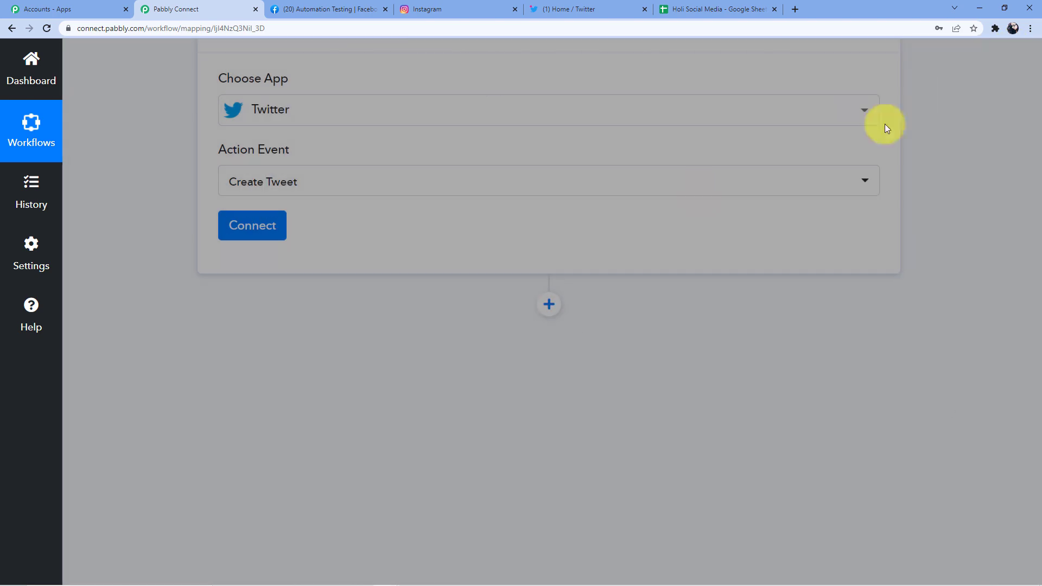
# - Set the Twitter action event to Create Tweet with Media and authorize a new Twitter connection for Pabbly Connect
pyautogui.click(336, 187)
pyautogui.click(297, 333)
pyautogui.click(259, 228)
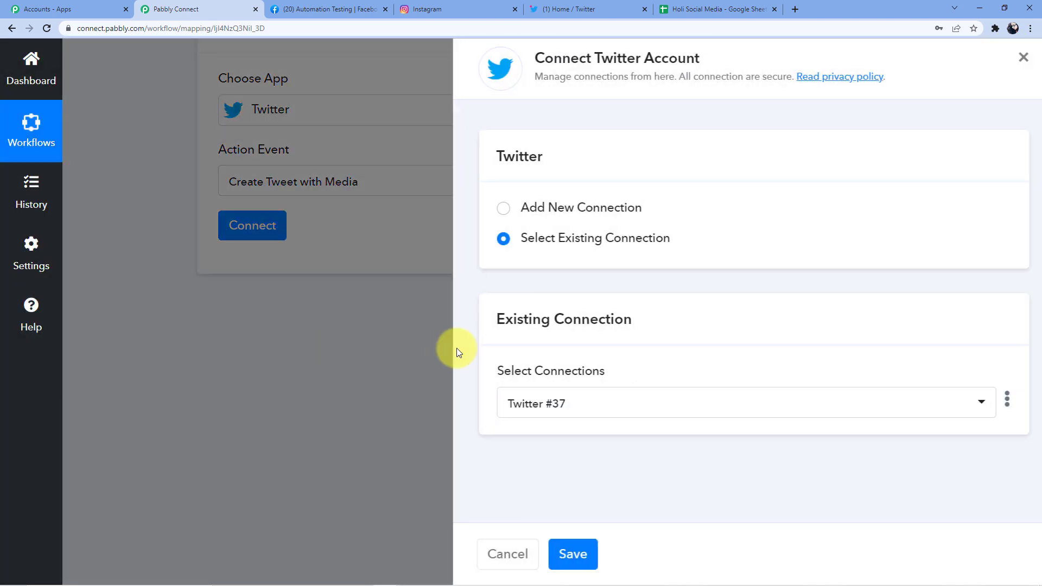
pyautogui.click(548, 210)
pyautogui.click(591, 380)
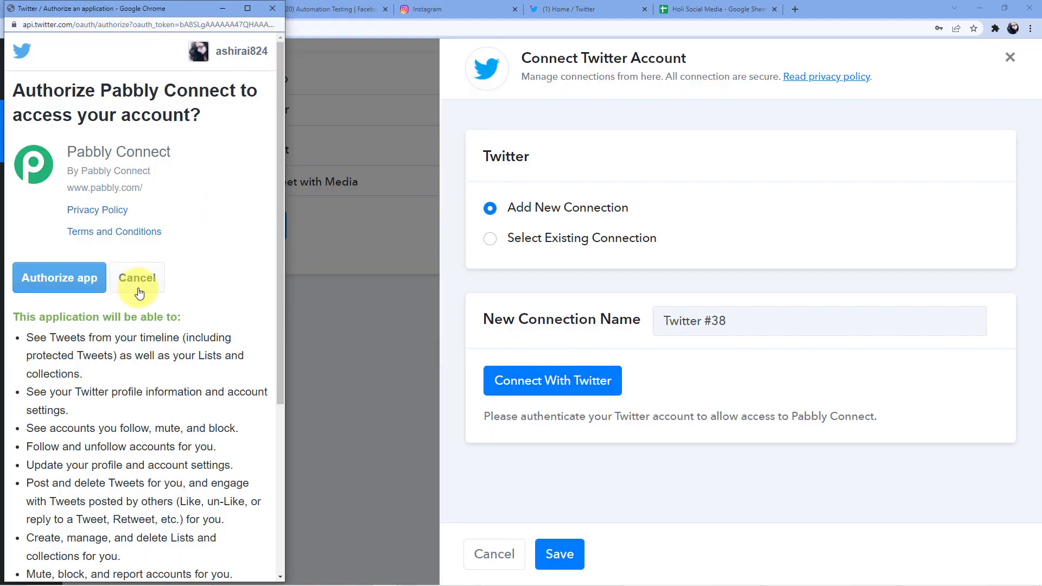
pyautogui.click(59, 277)
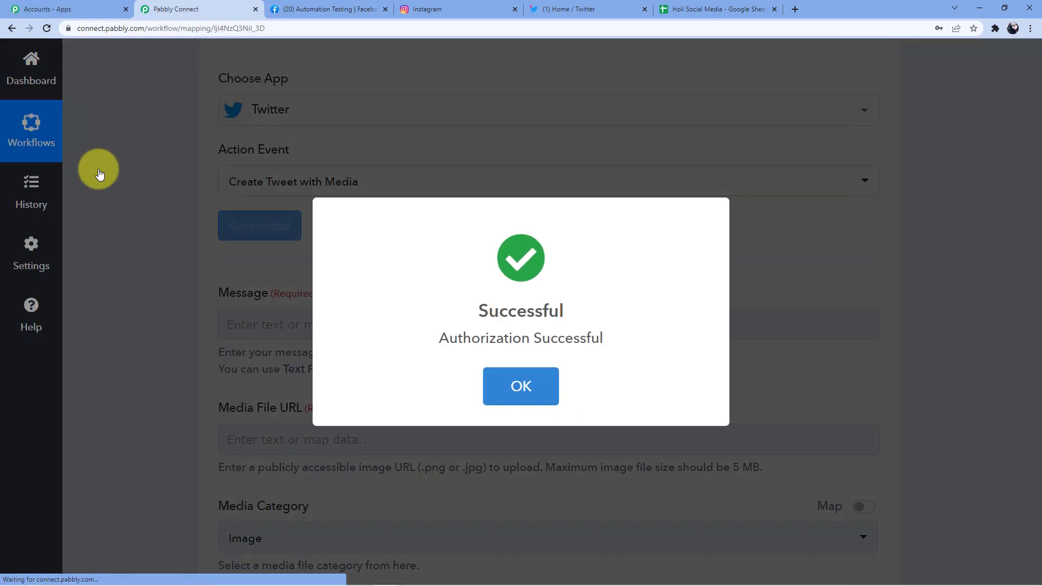
# - Map the Caption from the Google Sheets trigger into the Message of the tweet
pyautogui.scroll(-3, 151, 184)
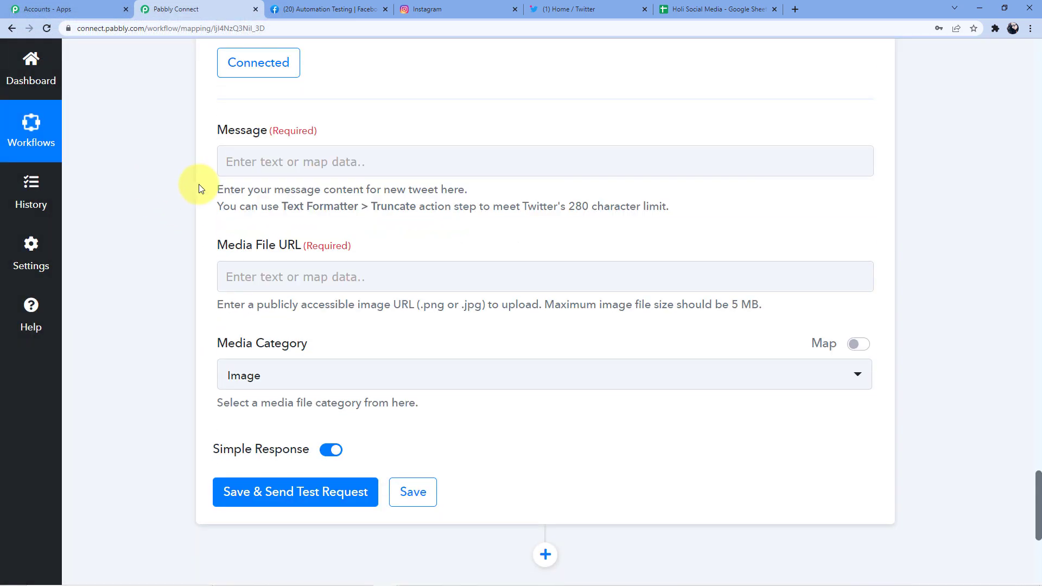
pyautogui.click(270, 162)
pyautogui.click(347, 289)
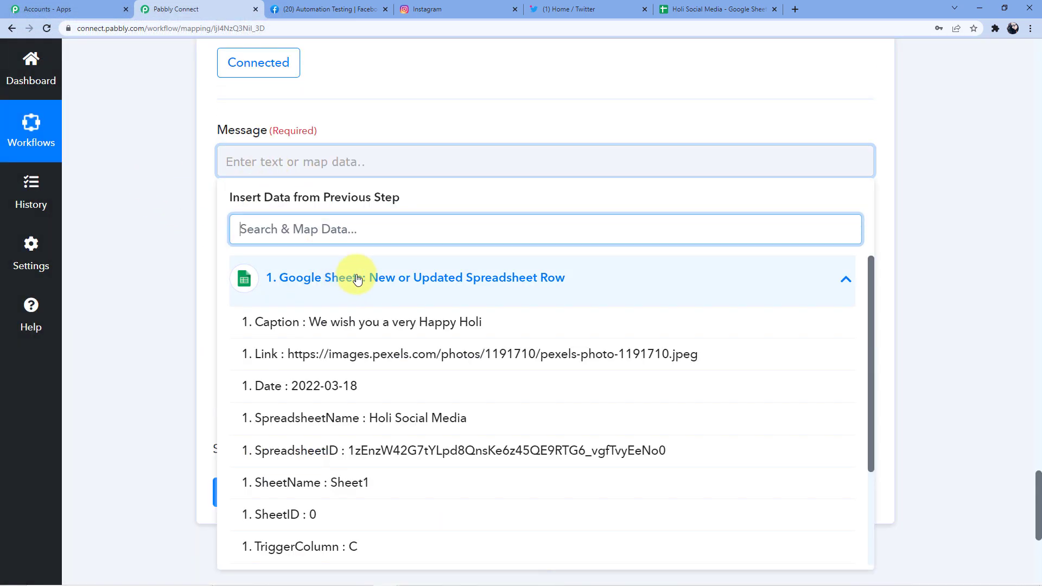
pyautogui.click(327, 322)
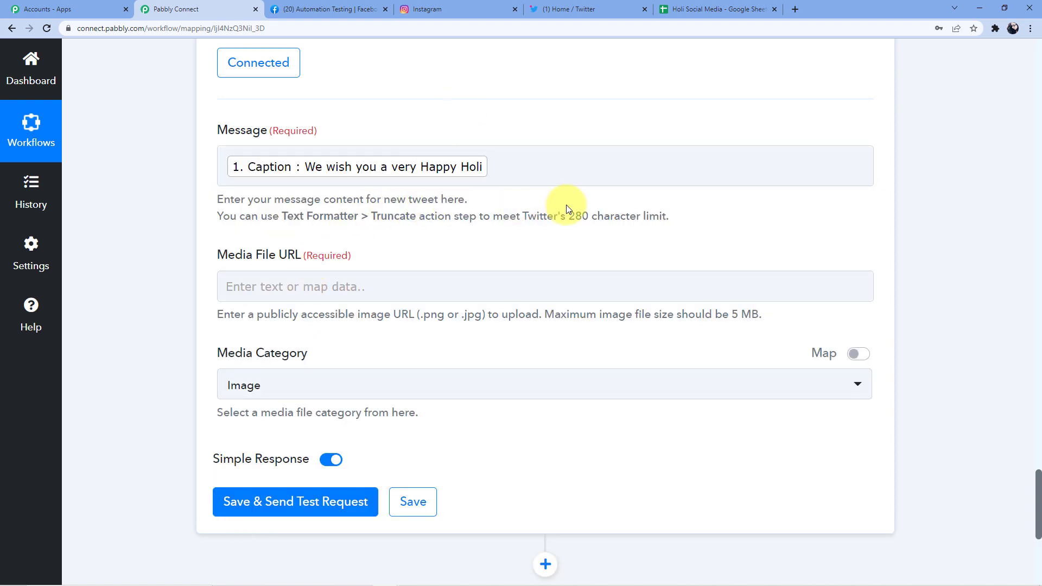
pyautogui.moveTo(607, 216); pyautogui.dragTo(646, 217)
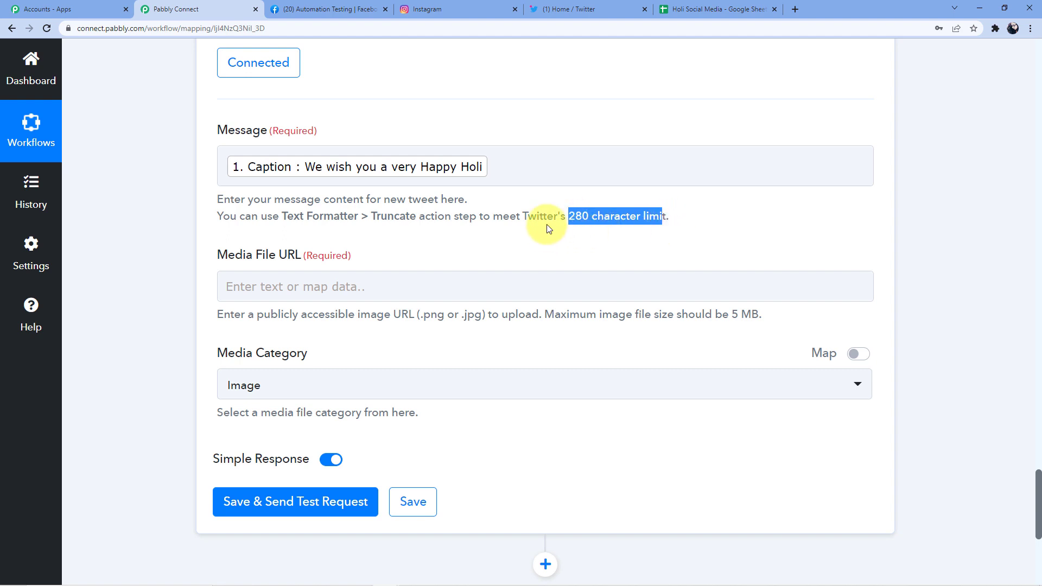
# - Map the Link from the Google Sheets trigger into the tweet's Media File URL, save the step and send a test request
pyautogui.click(289, 288)
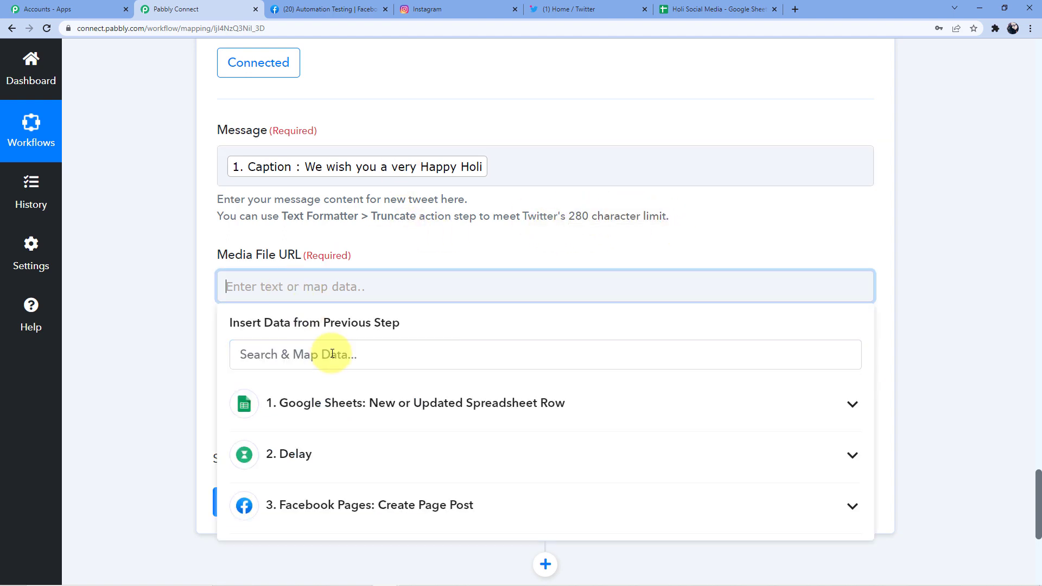
pyautogui.scroll(-2, 337, 347)
pyautogui.click(360, 288)
pyautogui.scroll(-2, 409, 337)
pyautogui.scroll(2, 409, 337)
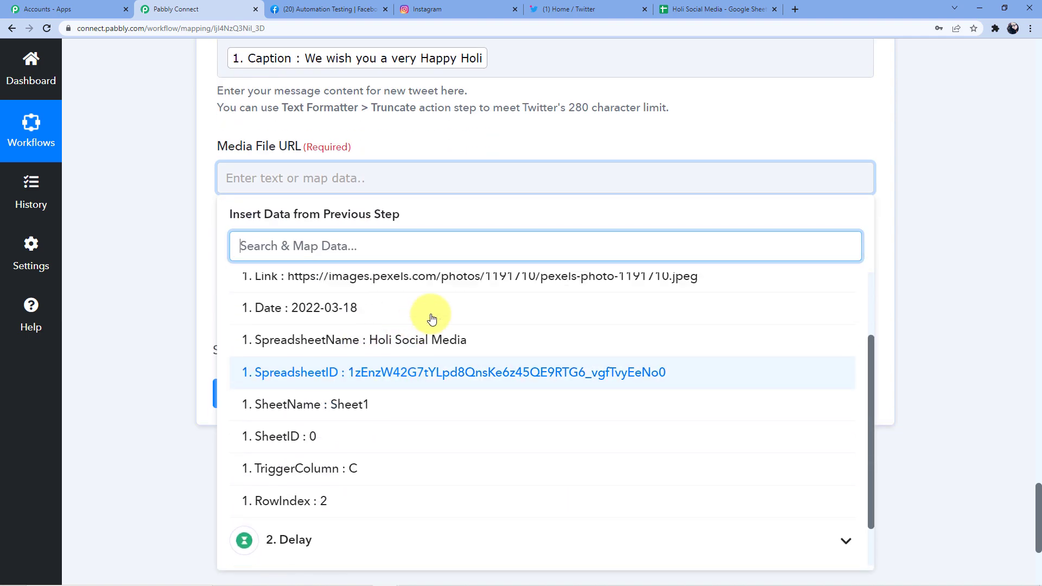
pyautogui.click(384, 307)
pyautogui.click(205, 275)
pyautogui.scroll(-1, 205, 275)
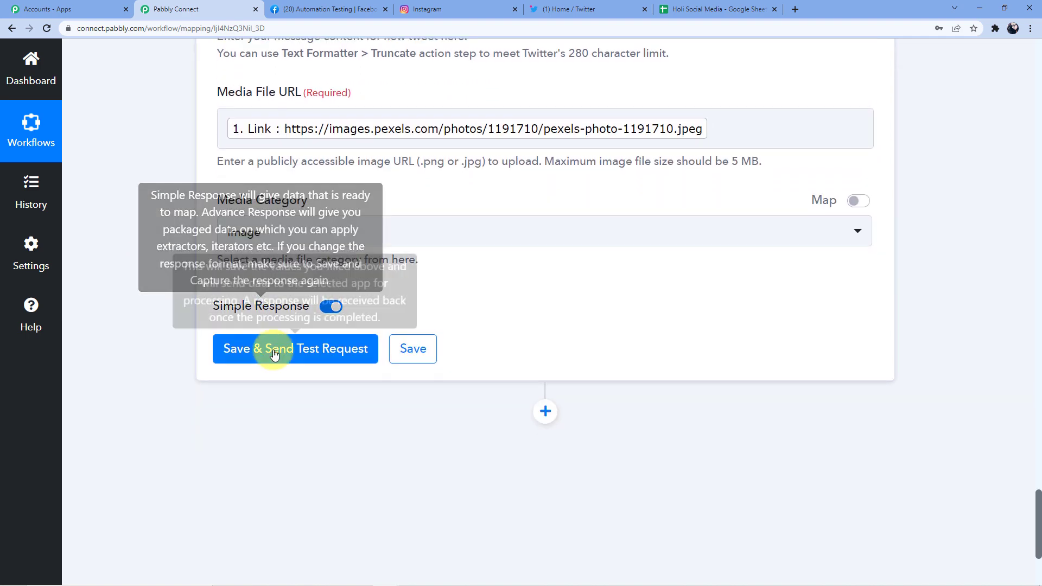
pyautogui.click(274, 349)
# - Switch to Facebook, open the image link of the Happy Holi post and close the page it opens
pyautogui.click(325, 9)
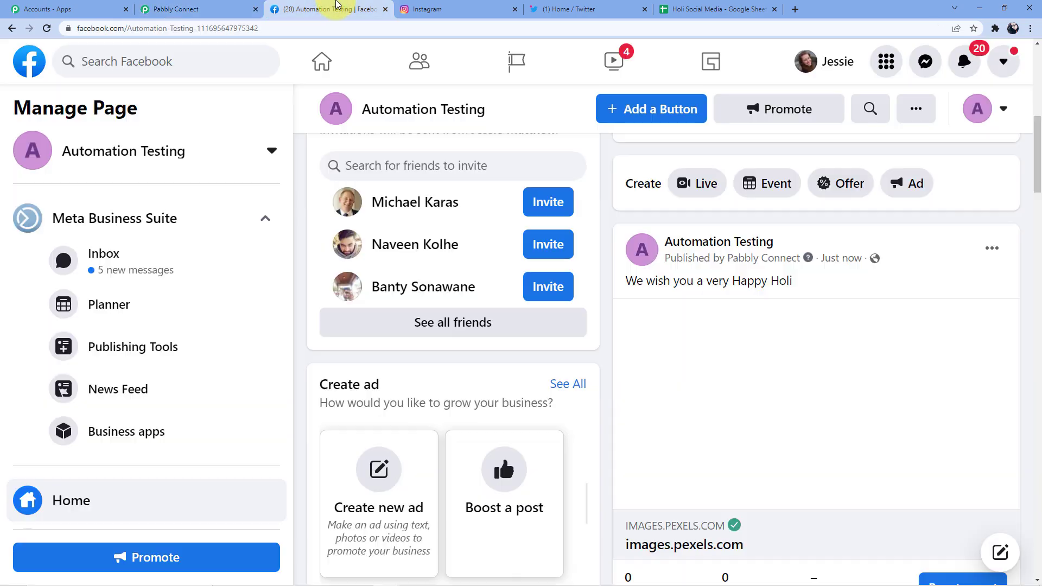
pyautogui.scroll(-4, 705, 309)
pyautogui.scroll(3, 787, 325)
pyautogui.click(797, 316)
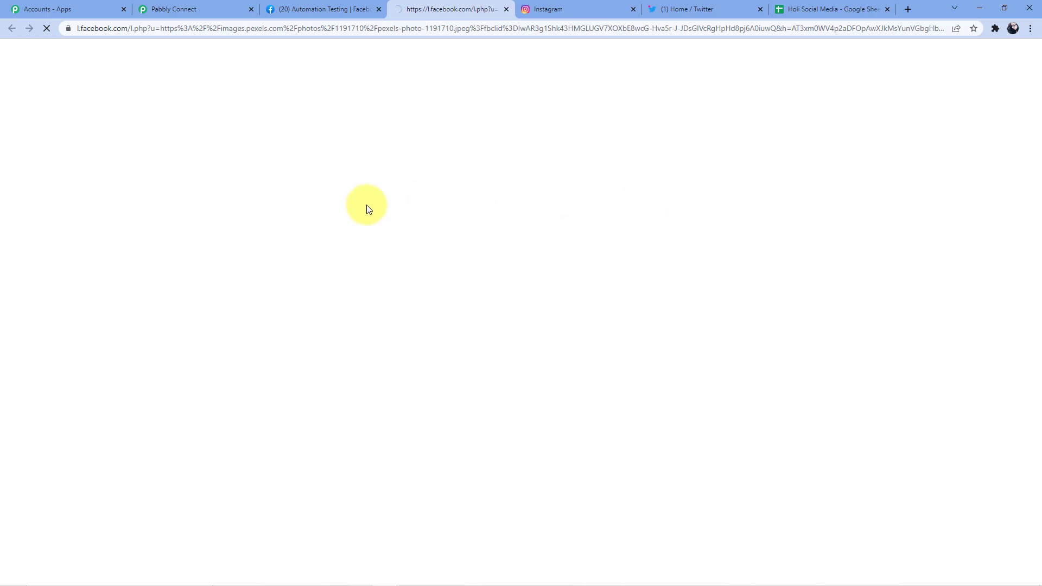
pyautogui.click(505, 9)
# - Return to Pabbly Connect and examine the response received for the Twitter test request, including the media file URL
pyautogui.click(174, 10)
pyautogui.scroll(-2, 217, 217)
pyautogui.scroll(-2, 398, 237)
pyautogui.scroll(2, 467, 266)
pyautogui.scroll(-2, 678, 250)
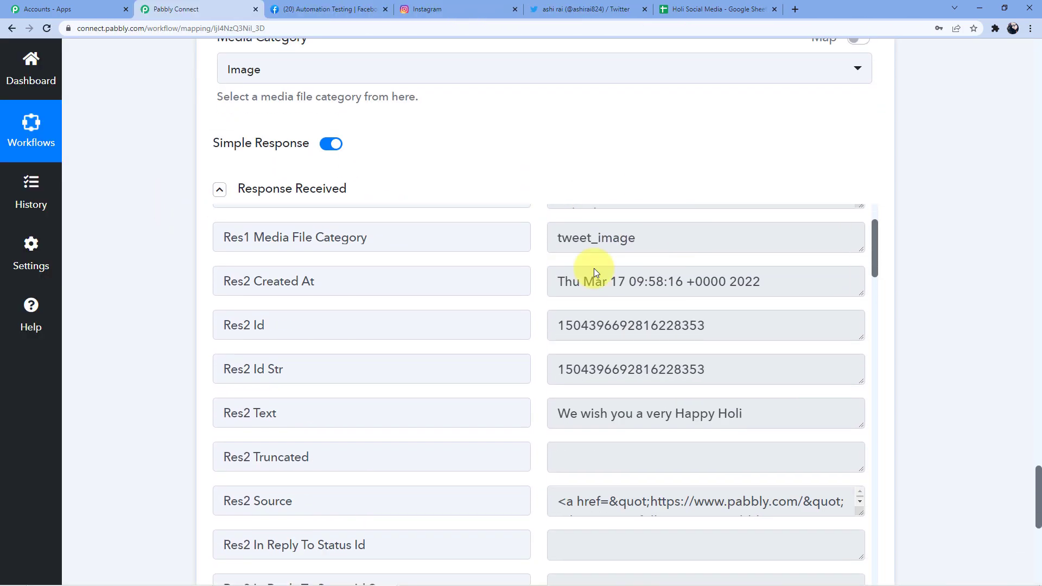
pyautogui.scroll(2, 543, 310)
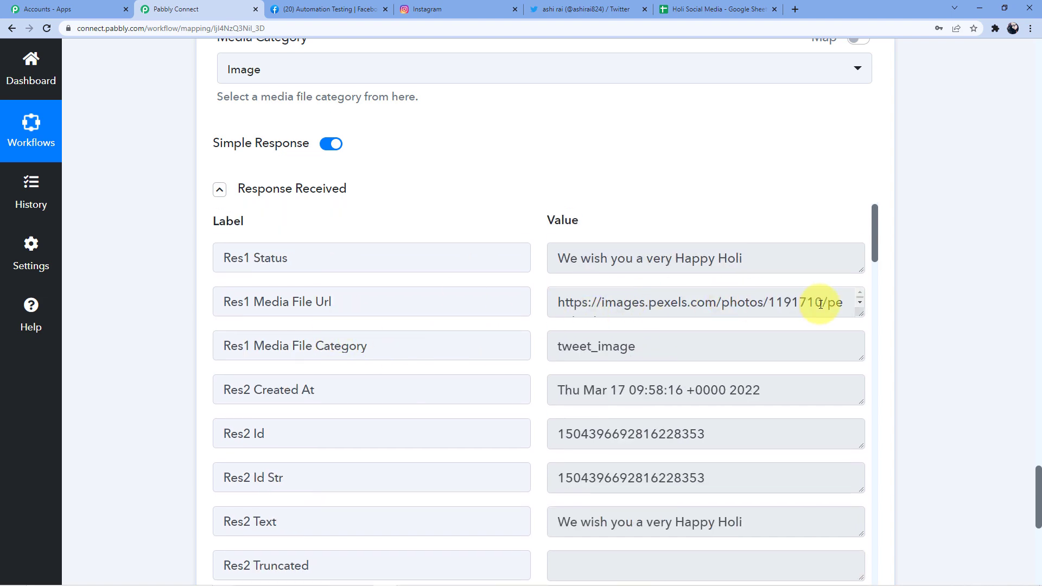
pyautogui.moveTo(855, 315); pyautogui.dragTo(858, 349)
pyautogui.scroll(-10, 570, 319)
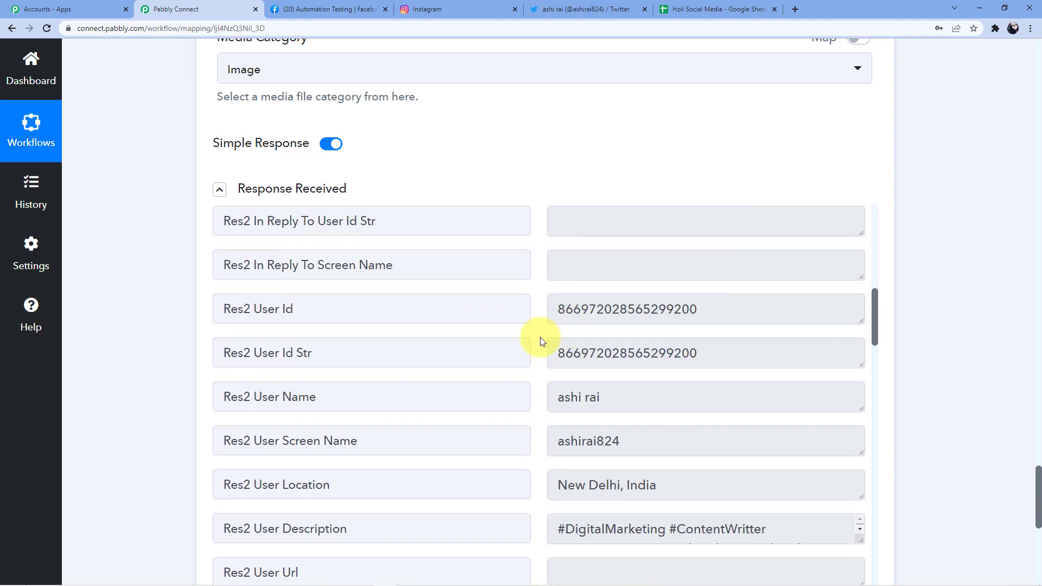
# - Switch to Twitter, reload the profile page and check the newest tweet and its available options
pyautogui.click(545, 9)
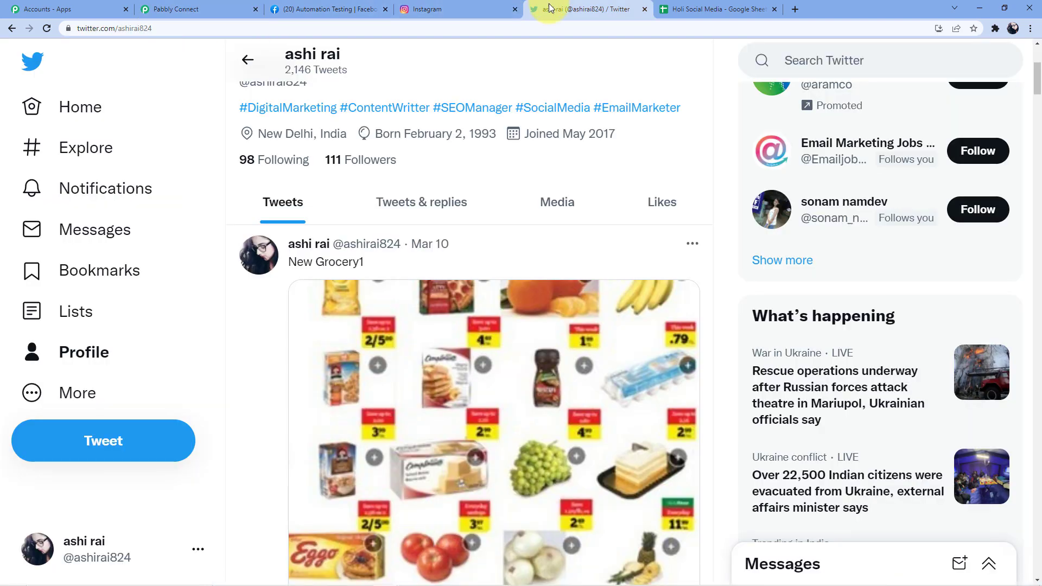
pyautogui.scroll(5, 422, 282)
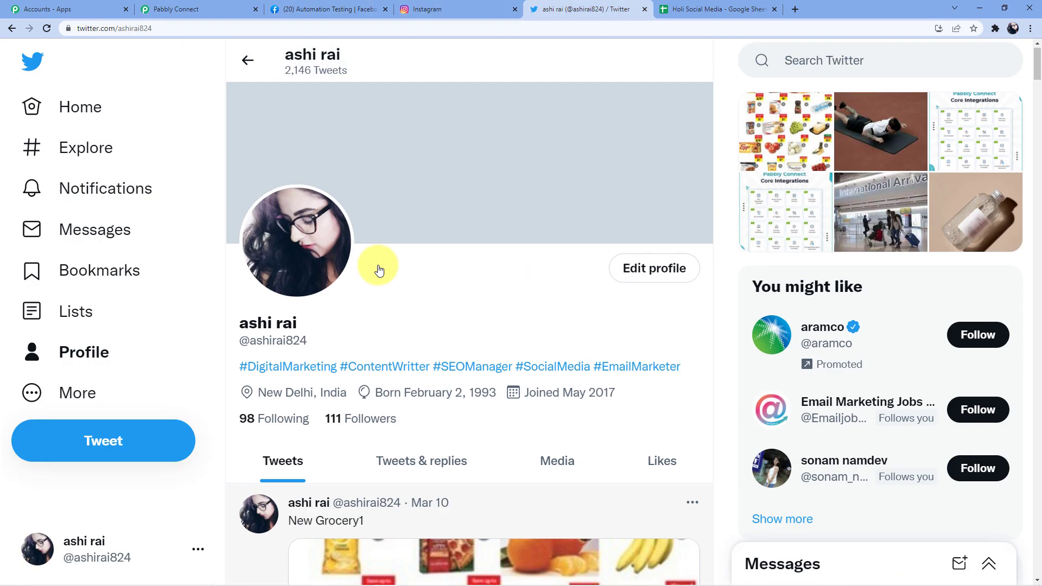
pyautogui.click(47, 28)
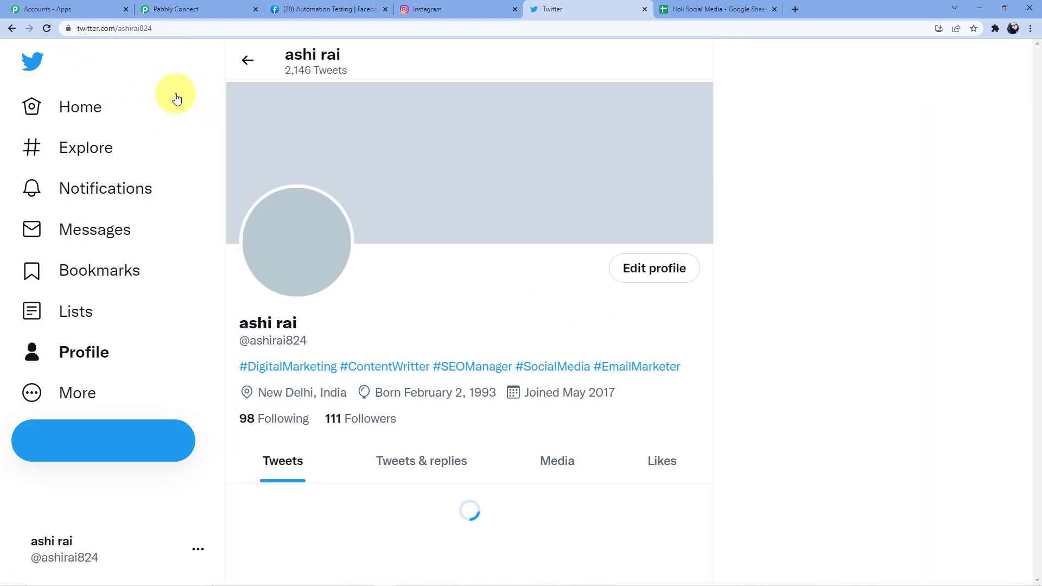
pyautogui.scroll(-6, 434, 282)
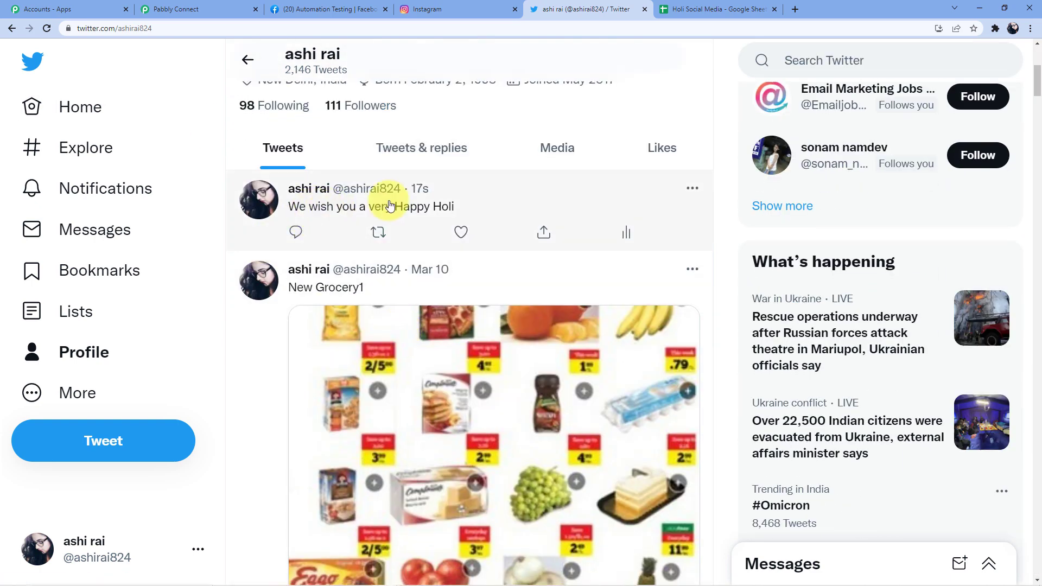
pyautogui.click(693, 190)
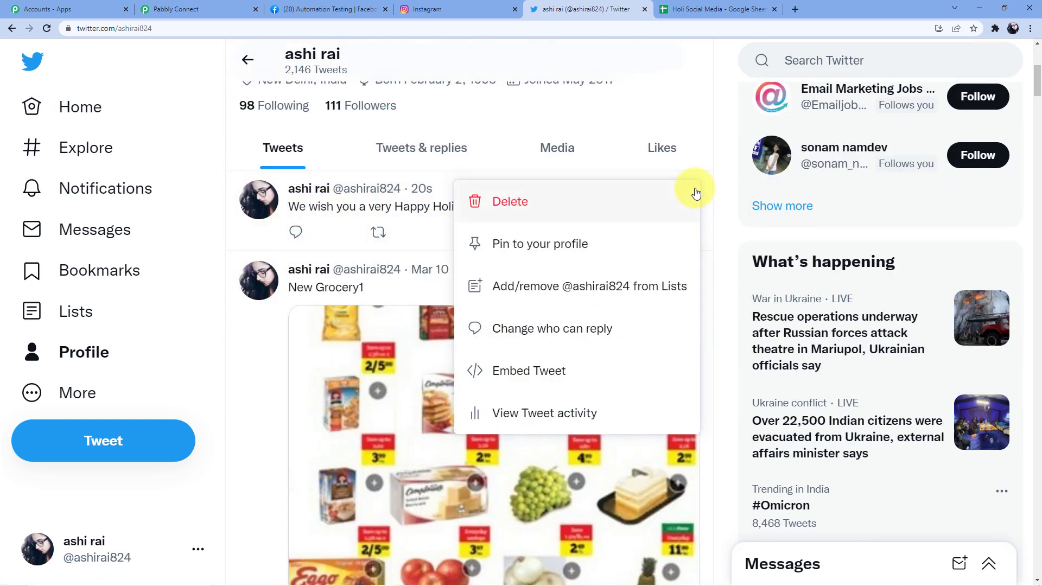
pyautogui.click(688, 122)
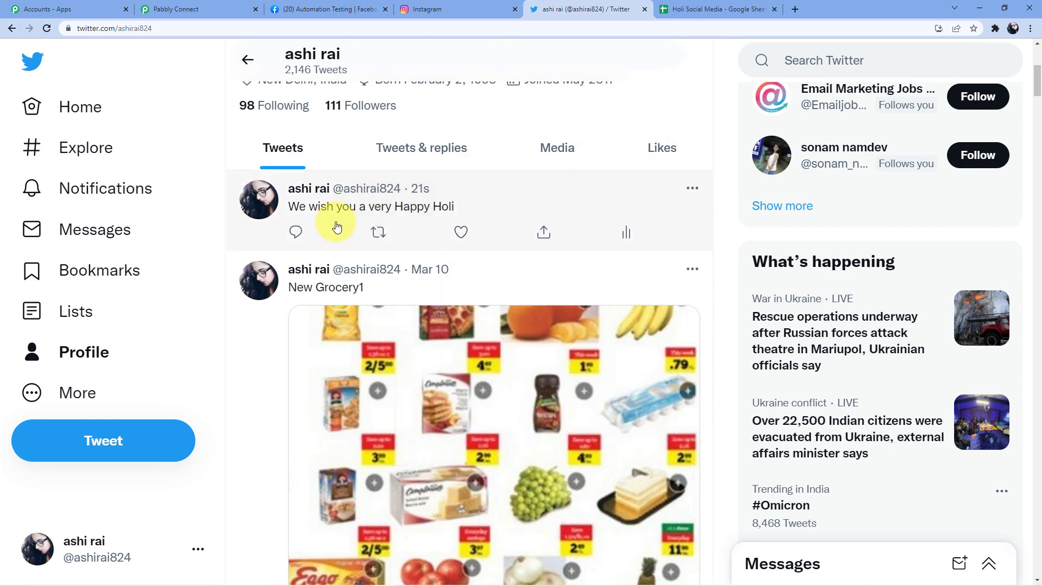
# - Return to Pabbly Connect and review the Google Sheets trigger and the response it received
pyautogui.click(196, 6)
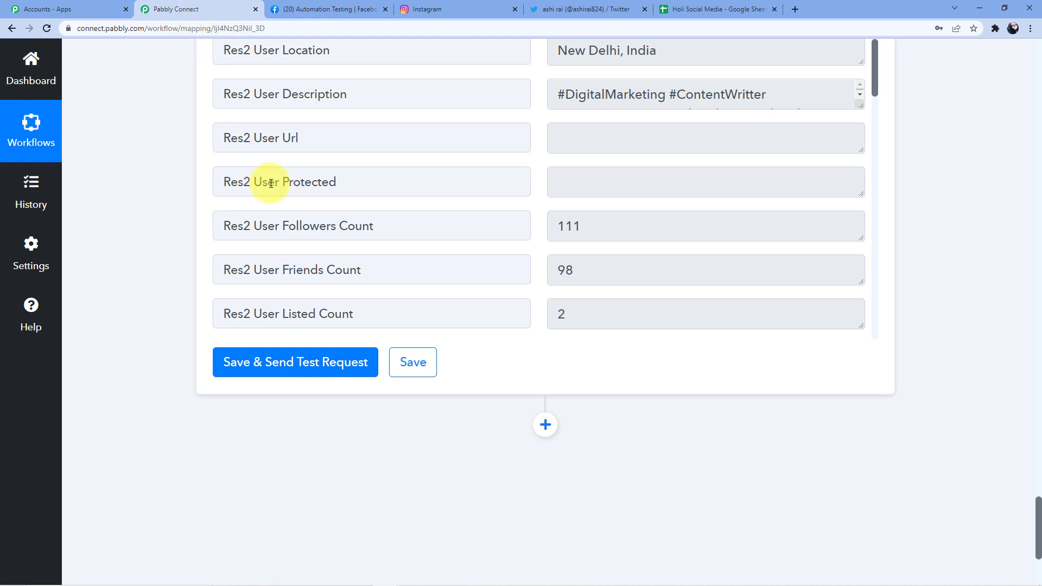
pyautogui.scroll(10, 241, 179)
pyautogui.moveTo(1038, 514); pyautogui.dragTo(1033, 67)
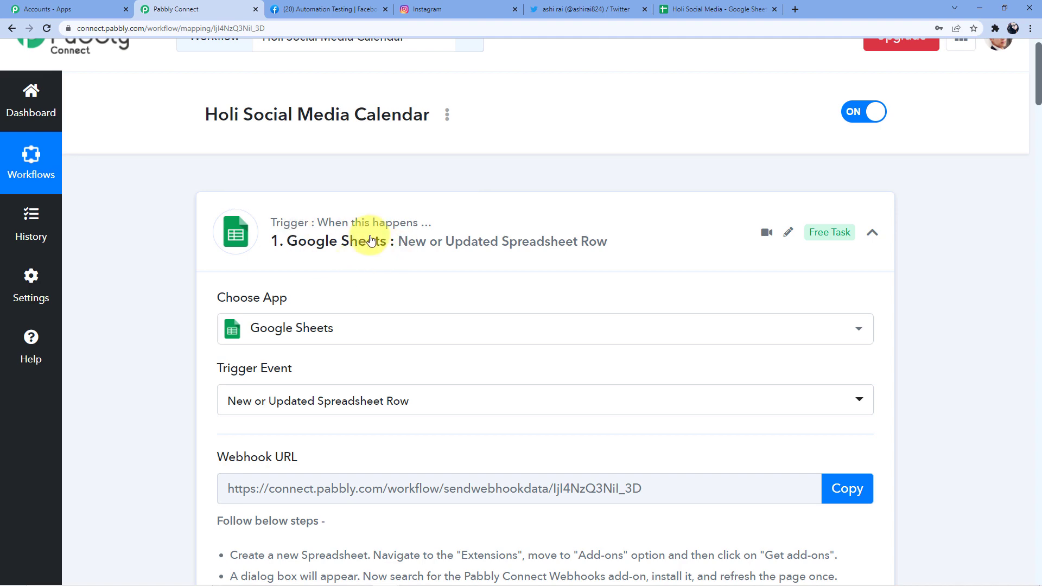
pyautogui.scroll(-10, 408, 465)
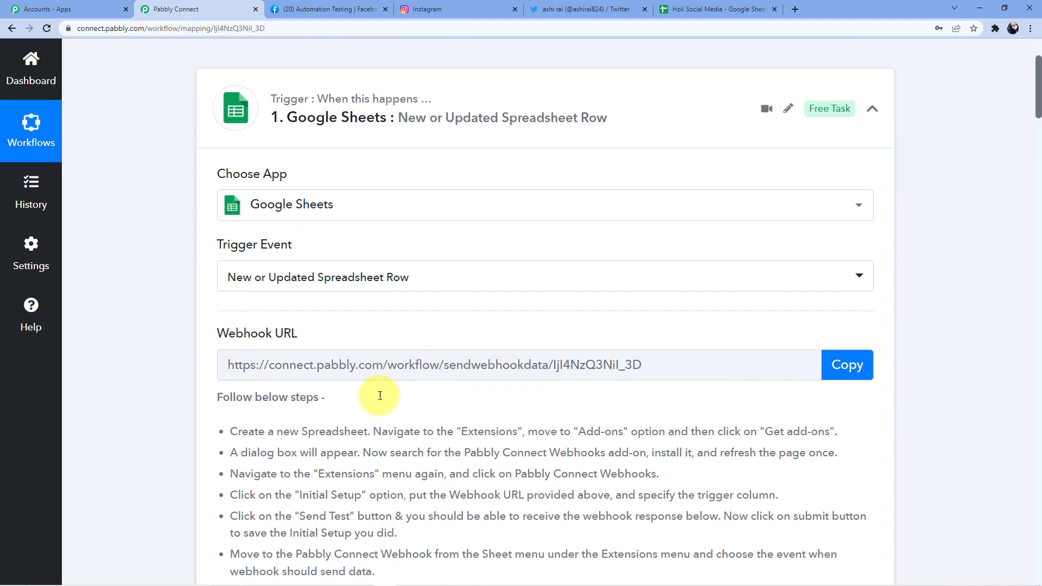
pyautogui.scroll(-7, 409, 263)
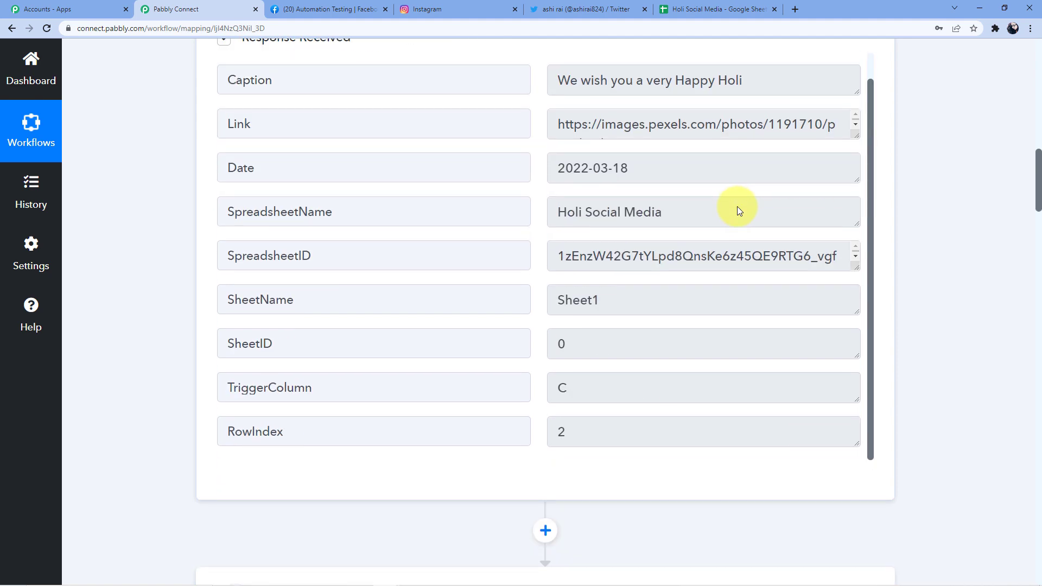
# - Collapse the Google Sheets, Delay by Pabbly, Facebook Pages and Twitter steps to get an overview of the workflow
pyautogui.moveTo(1039, 165); pyautogui.dragTo(1037, 49)
pyautogui.click(477, 249)
pyautogui.scroll(-3, 453, 261)
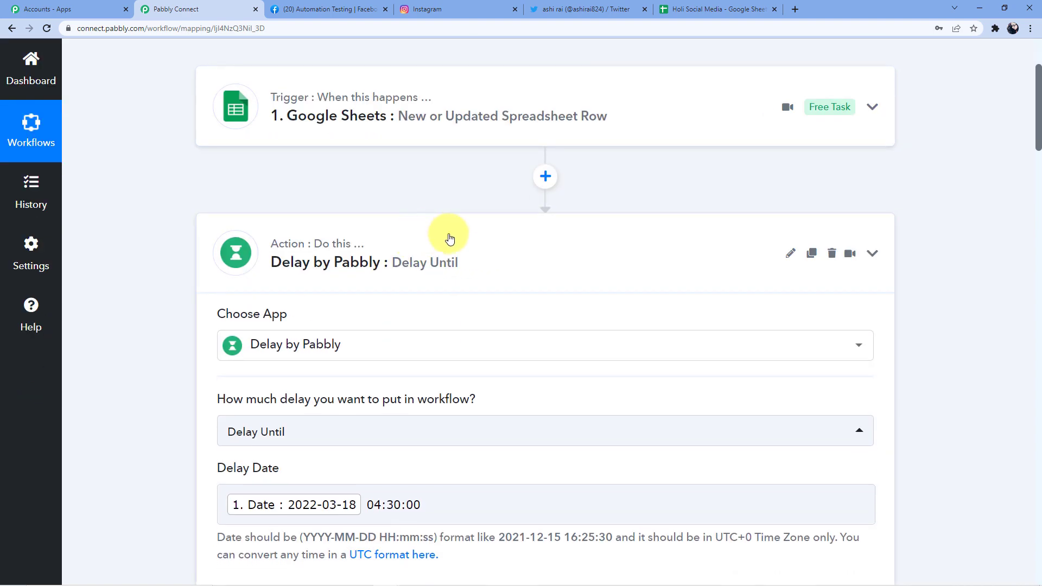
pyautogui.click(453, 253)
pyautogui.scroll(-2, 434, 255)
pyautogui.click(418, 265)
pyautogui.scroll(3, 417, 265)
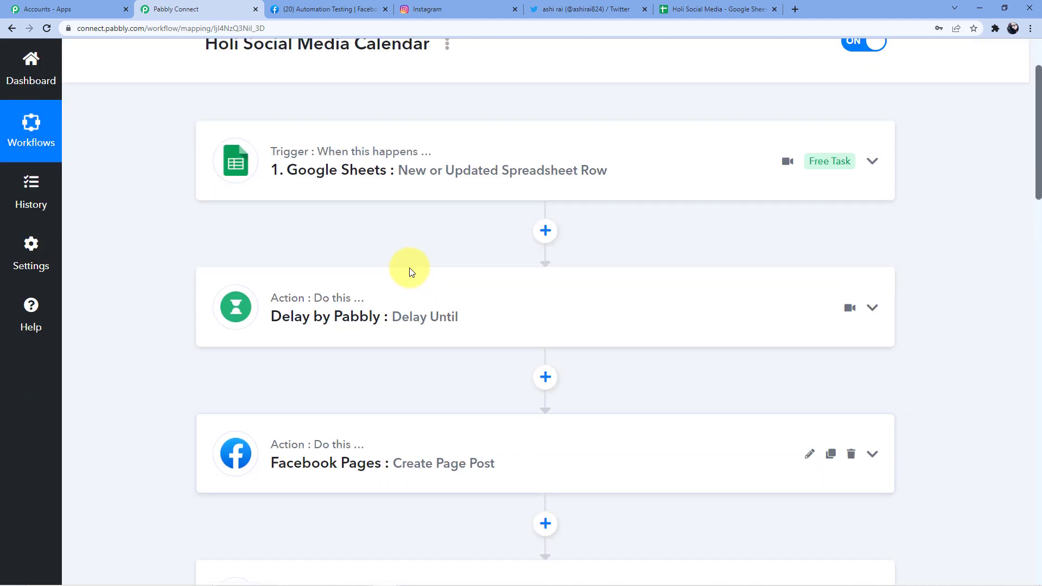
pyautogui.scroll(-3, 359, 297)
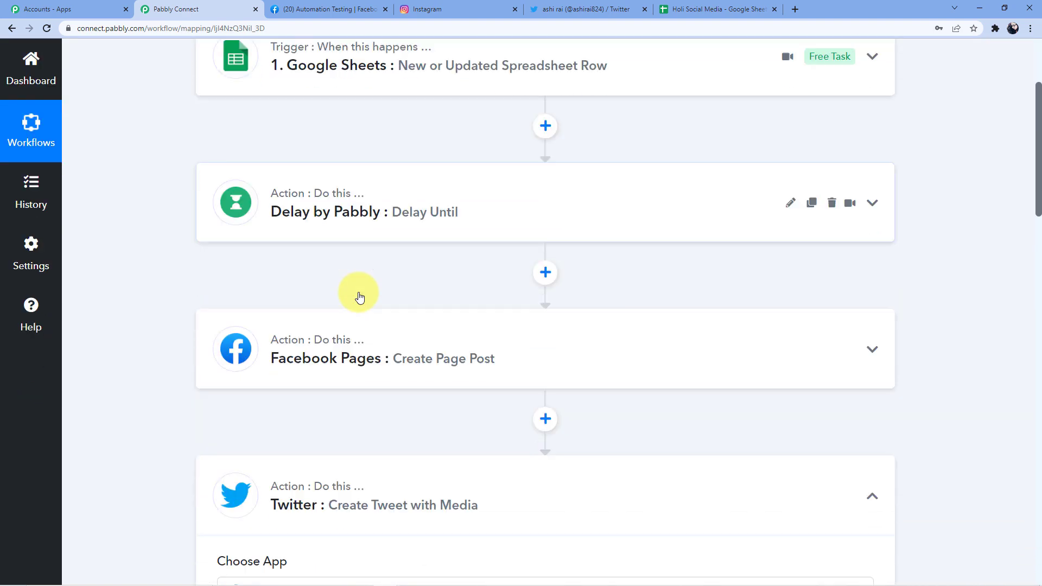
pyautogui.click(350, 418)
pyautogui.scroll(5, 488, 358)
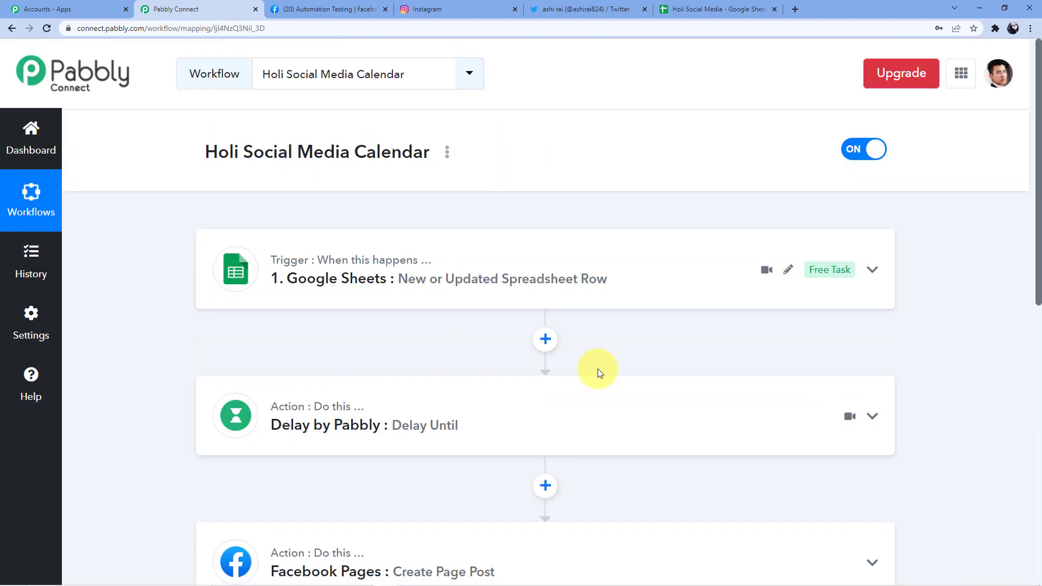
pyautogui.scroll(-2, 597, 367)
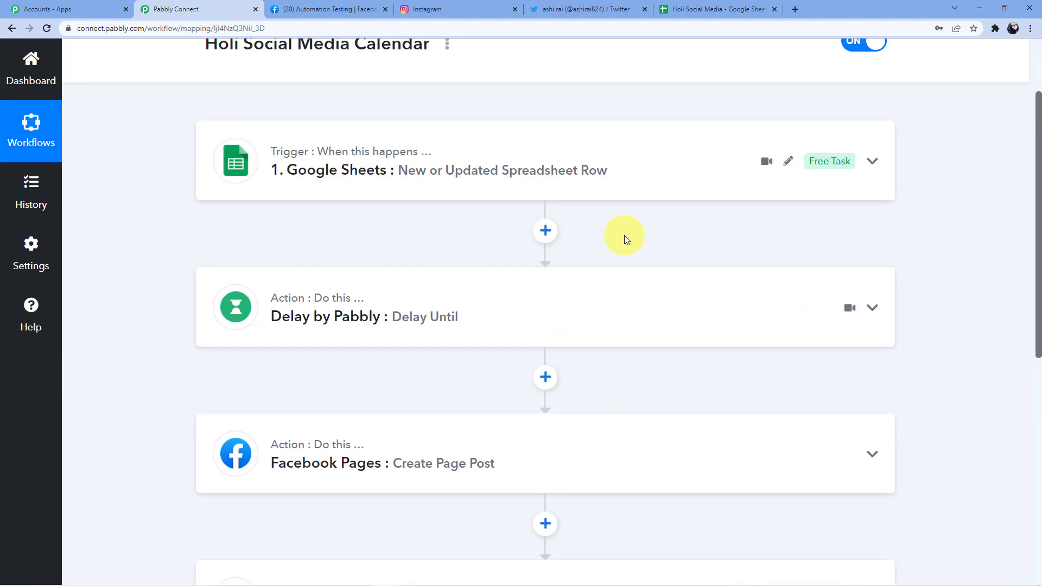